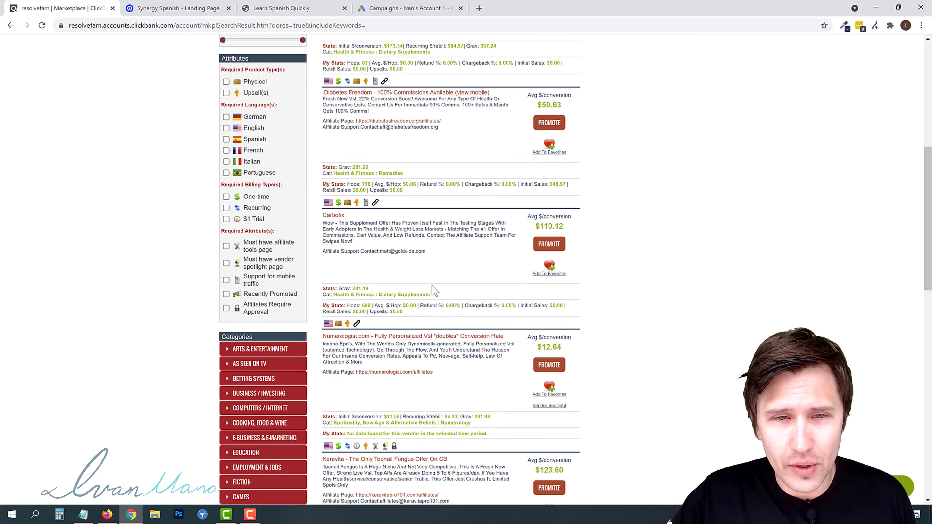
# - Browse the ClickBank marketplace listings and move on to the second results page
pyautogui.scroll(-9, 398, 319)
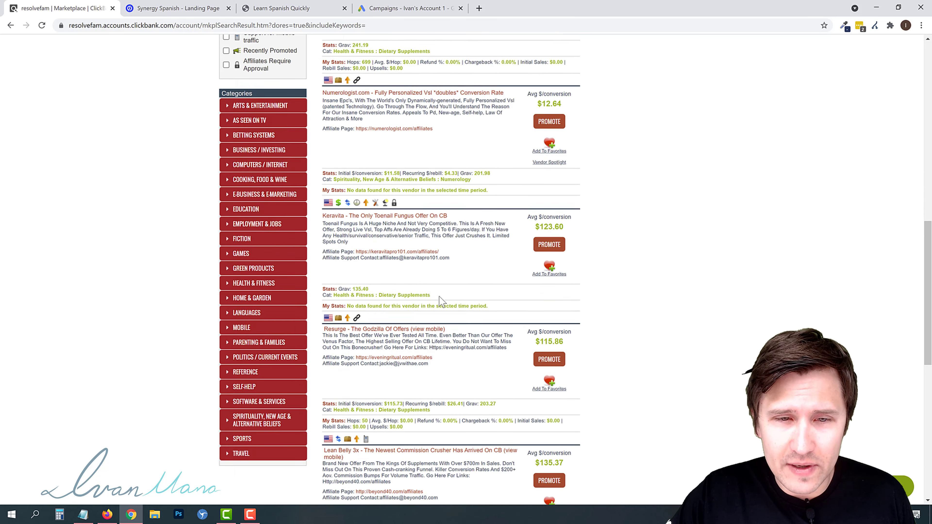
pyautogui.scroll(-5, 394, 219)
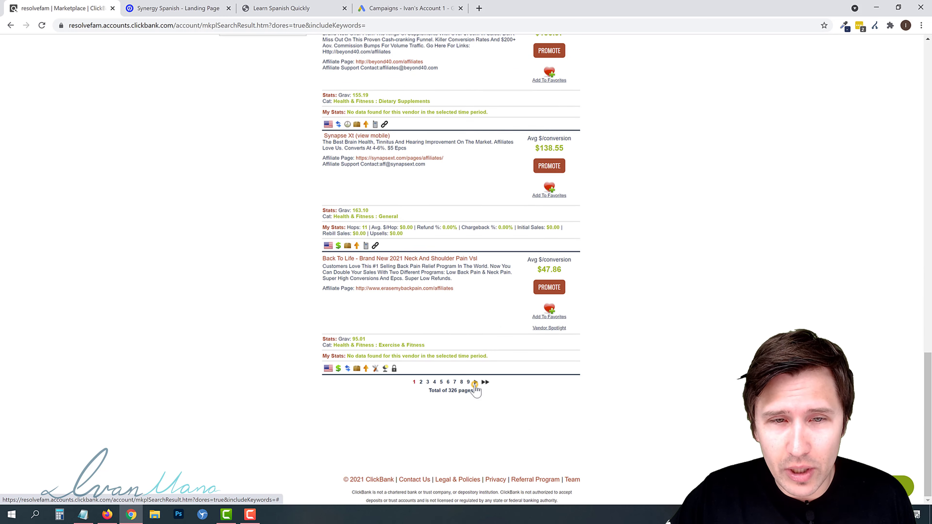
pyautogui.click(475, 382)
pyautogui.scroll(-3, 397, 272)
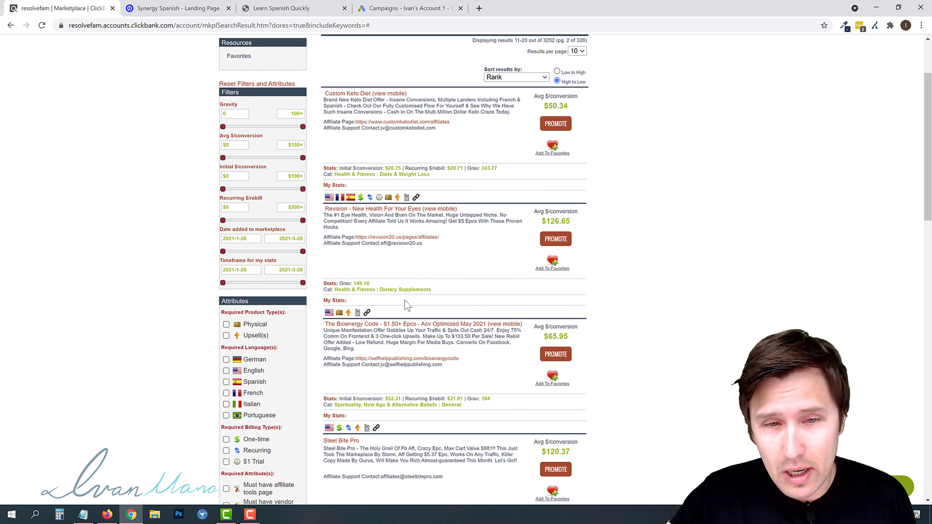
pyautogui.scroll(-4, 408, 305)
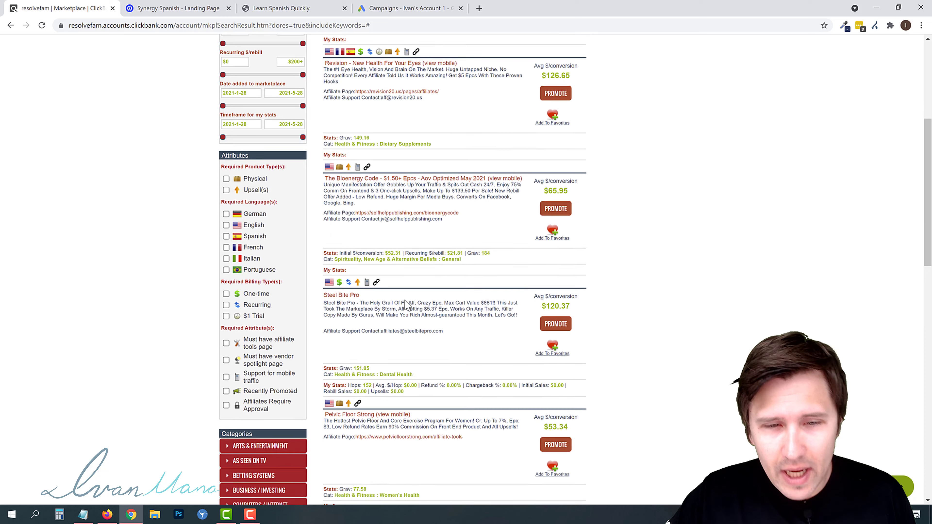
pyautogui.scroll(7, 397, 294)
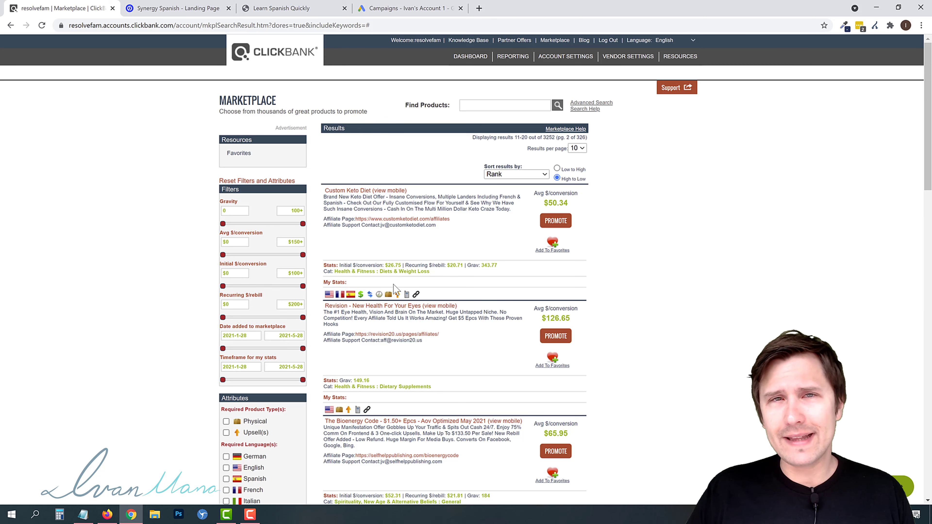
# - Search the marketplace products for synergy
pyautogui.click(474, 106)
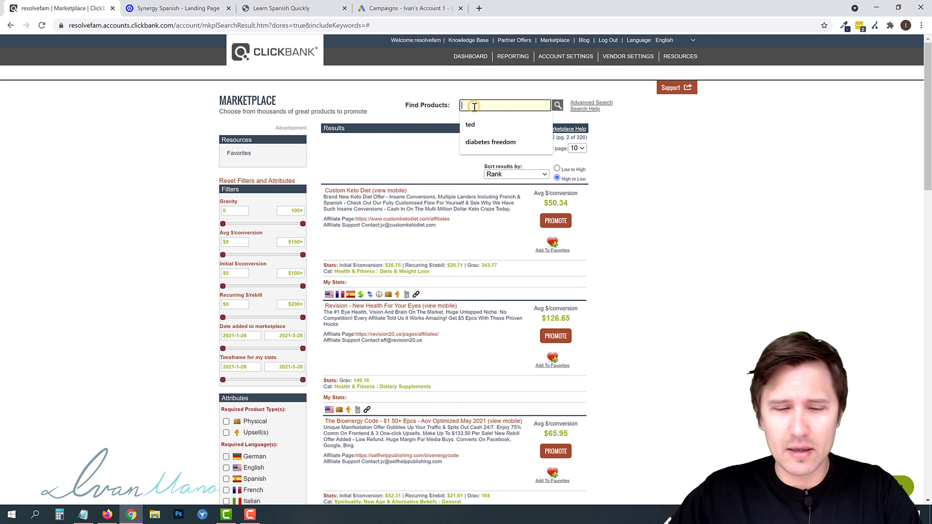
pyautogui.write('synergy')
pyautogui.press('Return')
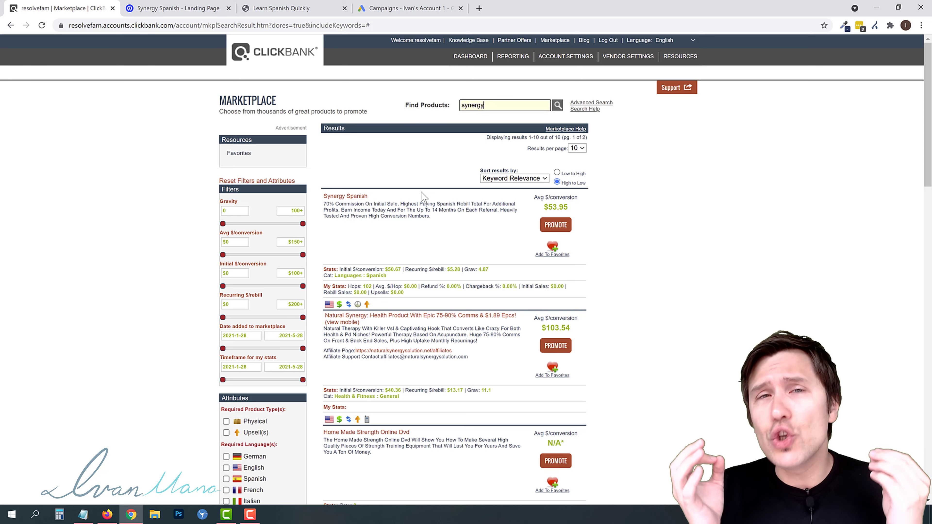
# - Review the Learn Spanish Quickly landing page and its URL
pyautogui.click(289, 8)
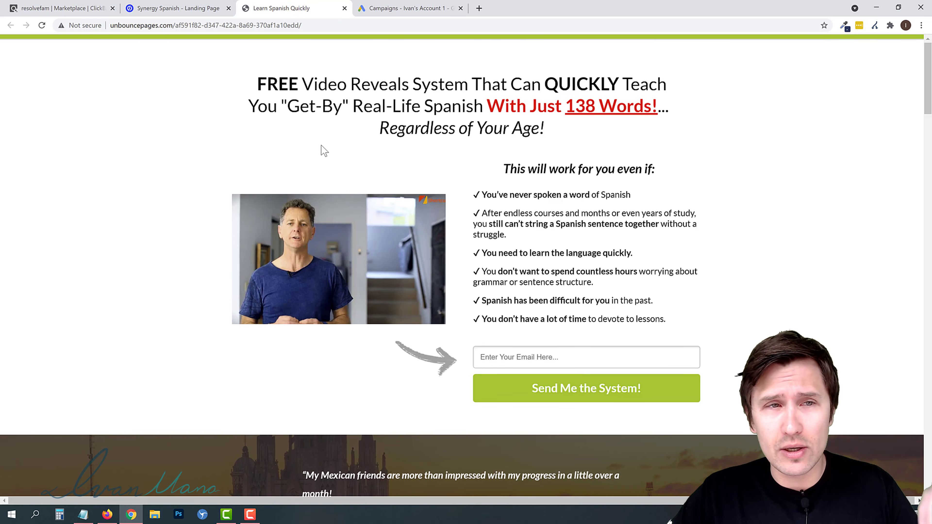
pyautogui.moveTo(116, 24); pyautogui.dragTo(267, 24)
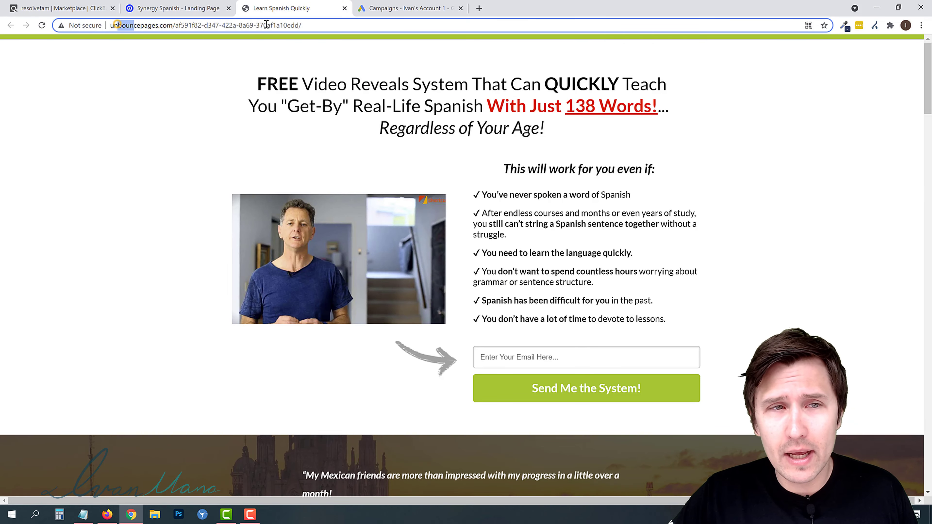
pyautogui.click(239, 138)
pyautogui.scroll(-8, 473, 250)
pyautogui.scroll(-20, 478, 261)
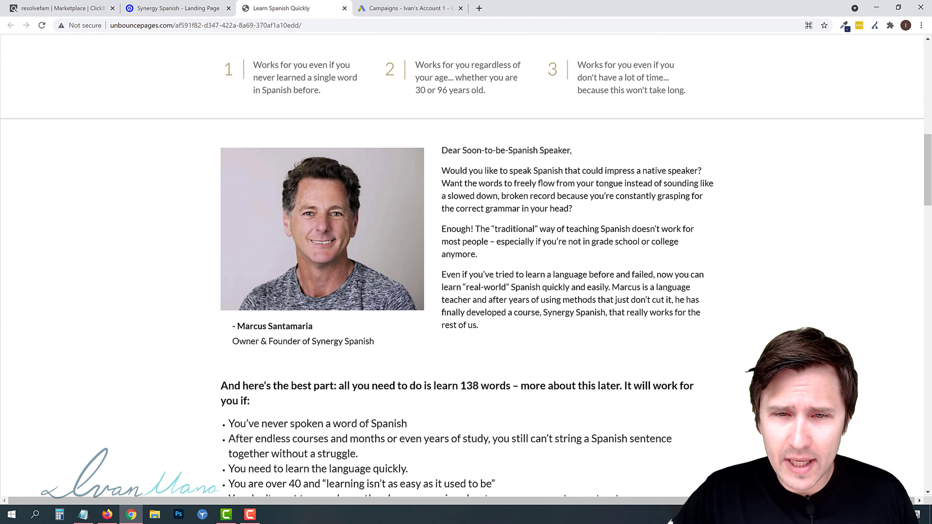
pyautogui.scroll(-18, 504, 341)
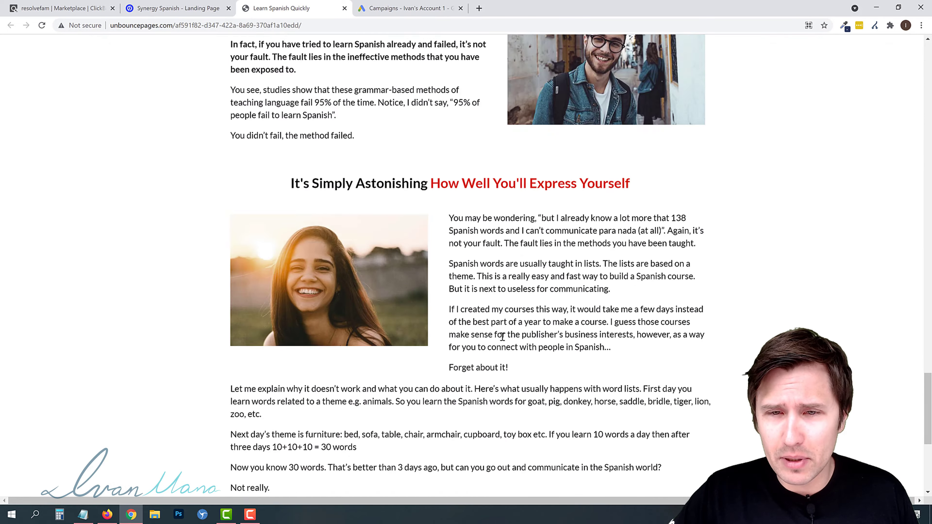
pyautogui.scroll(20, 473, 315)
pyautogui.scroll(20, 468, 310)
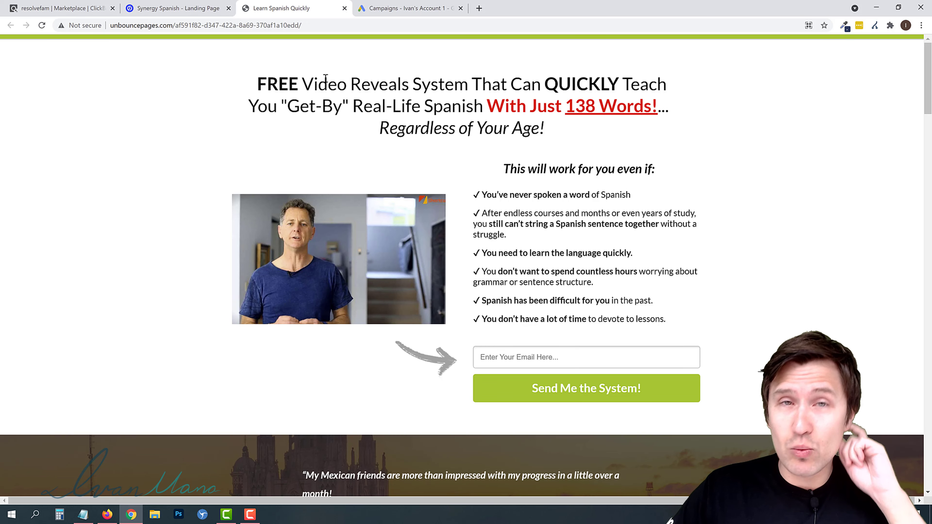
# - Open the go.ivanmana.com/unbounce offer page in a new tab, then close that tab
pyautogui.click(178, 8)
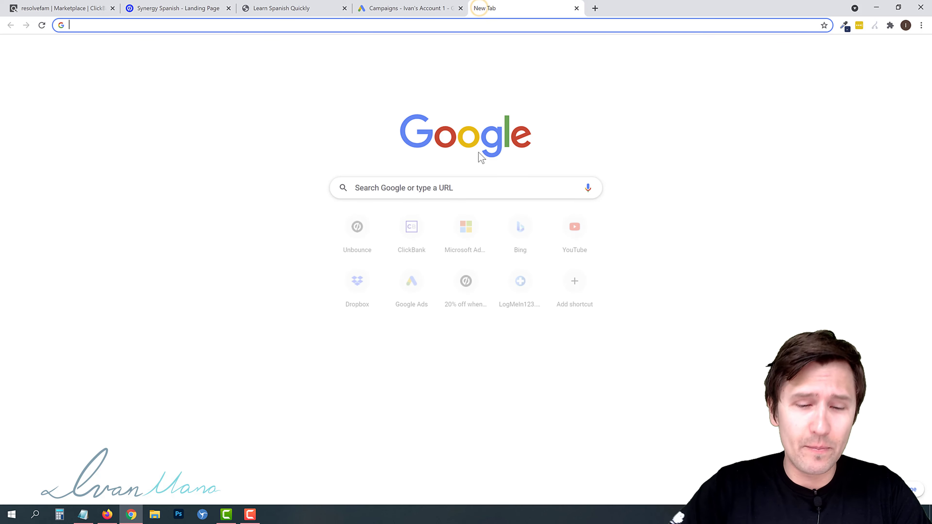
pyautogui.write('go.ivanmana.com/unbounce')
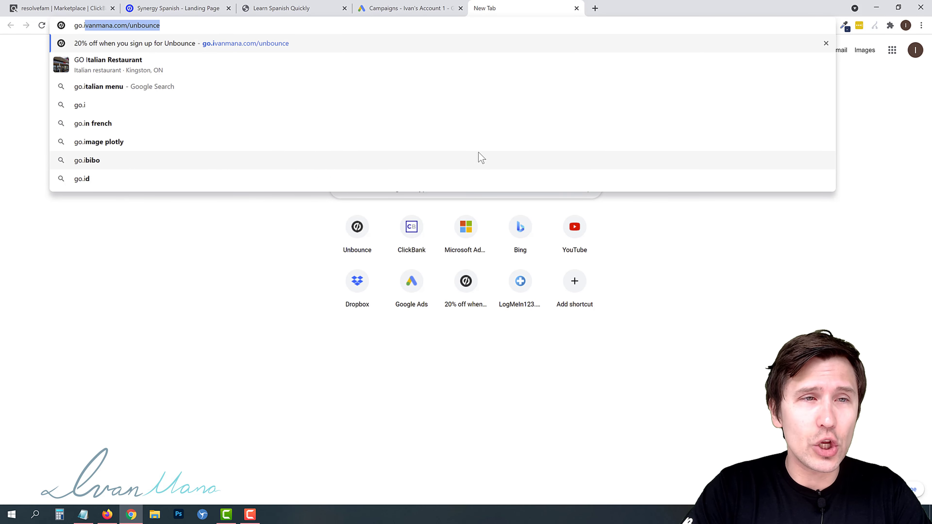
pyautogui.press('Return')
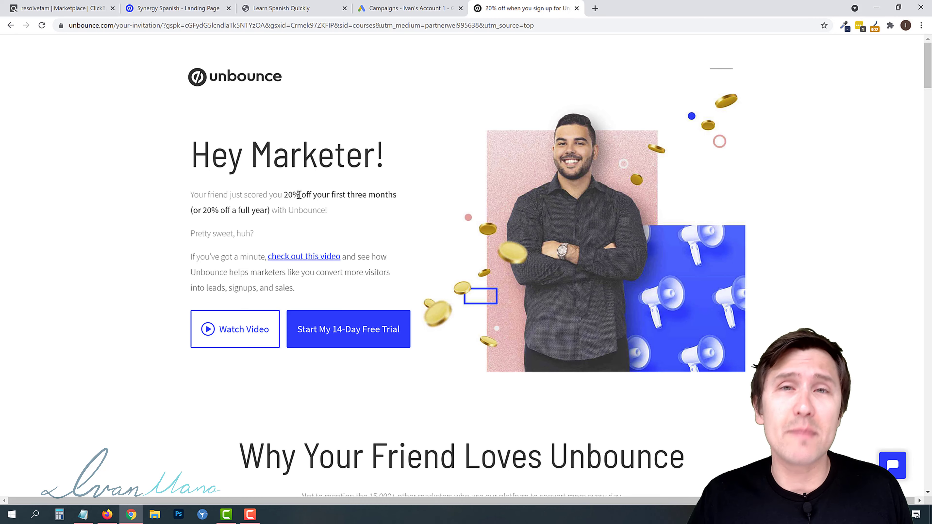
pyautogui.click(577, 8)
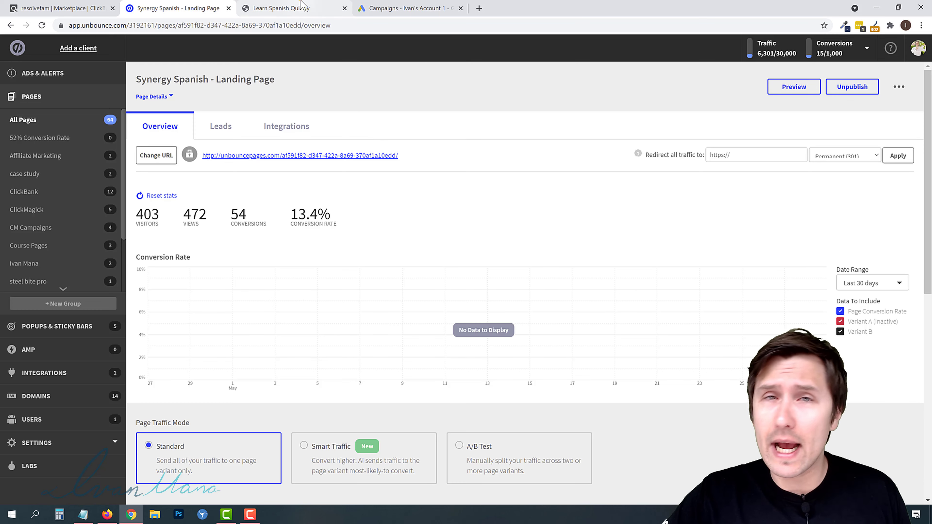
# - Review the Synergy Spanish landing page's overview stats and variants in Unbounce
pyautogui.click(293, 8)
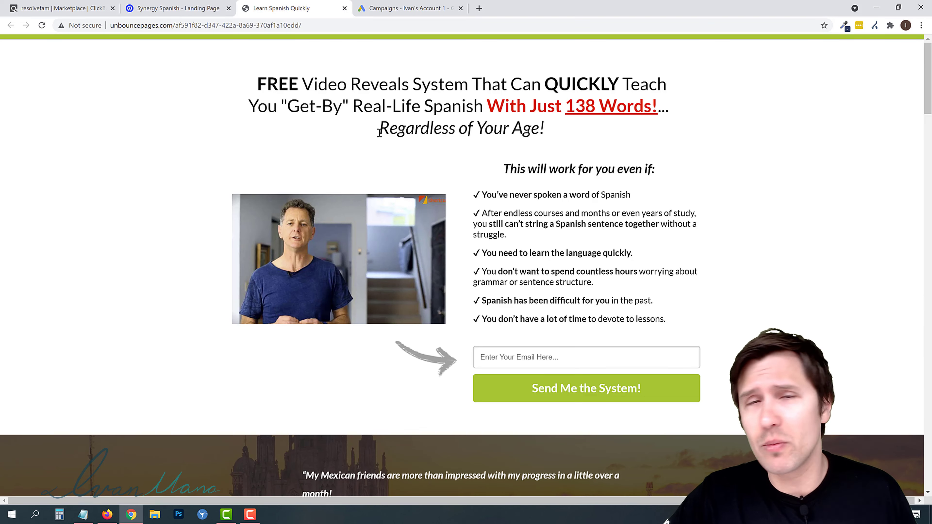
pyautogui.click(201, 10)
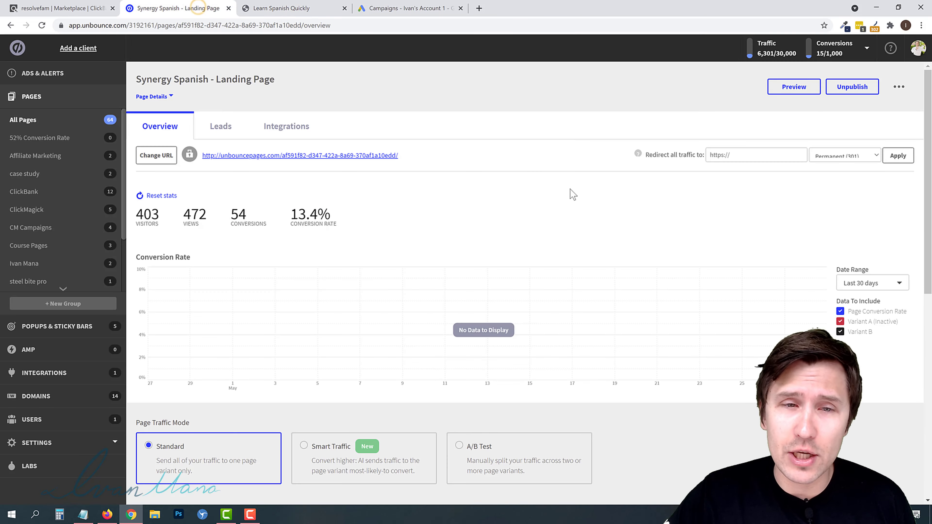
pyautogui.scroll(-5, 581, 183)
pyautogui.scroll(-3, 758, 243)
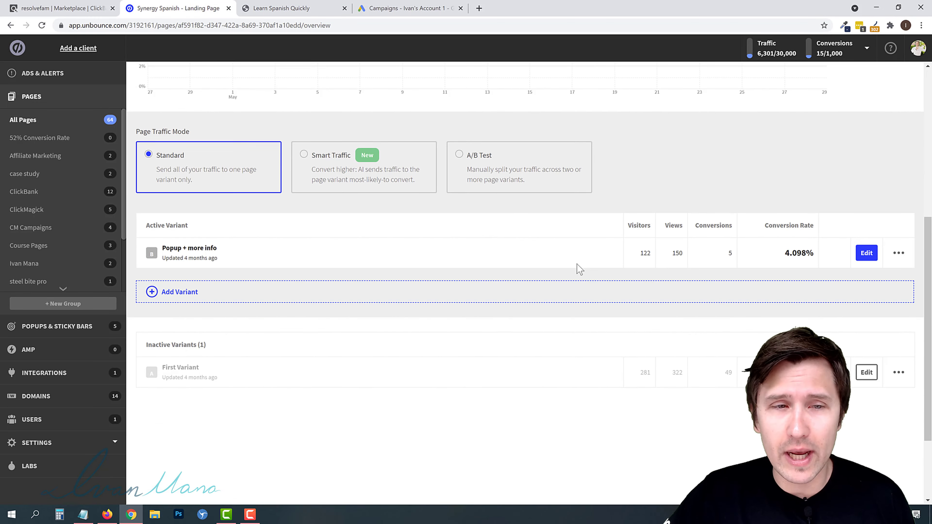
pyautogui.scroll(8, 579, 268)
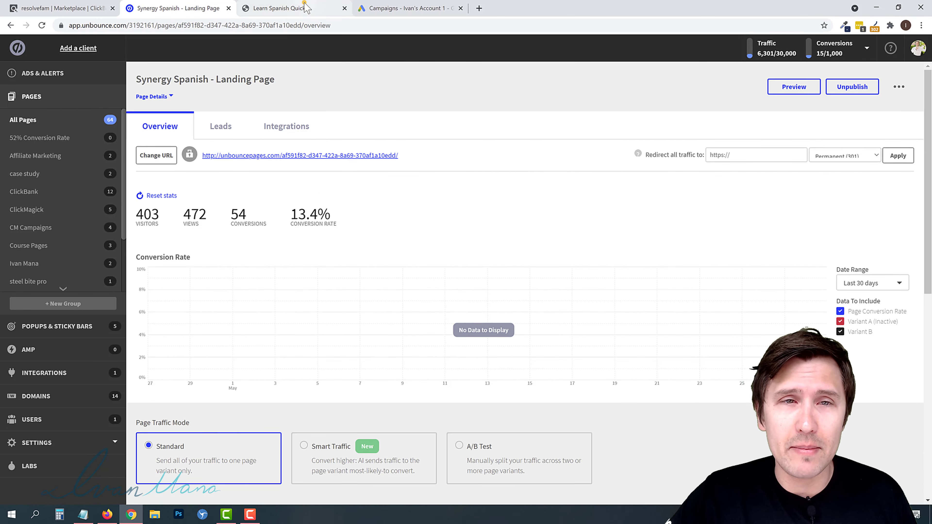
pyautogui.click(306, 7)
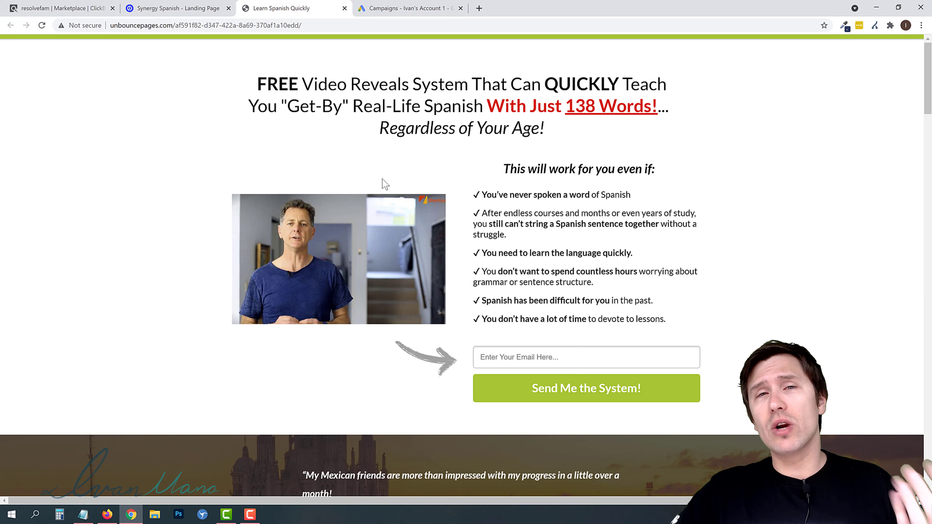
# - Start a new Google Ads campaign with the Website traffic goal and the Search campaign type
pyautogui.click(400, 8)
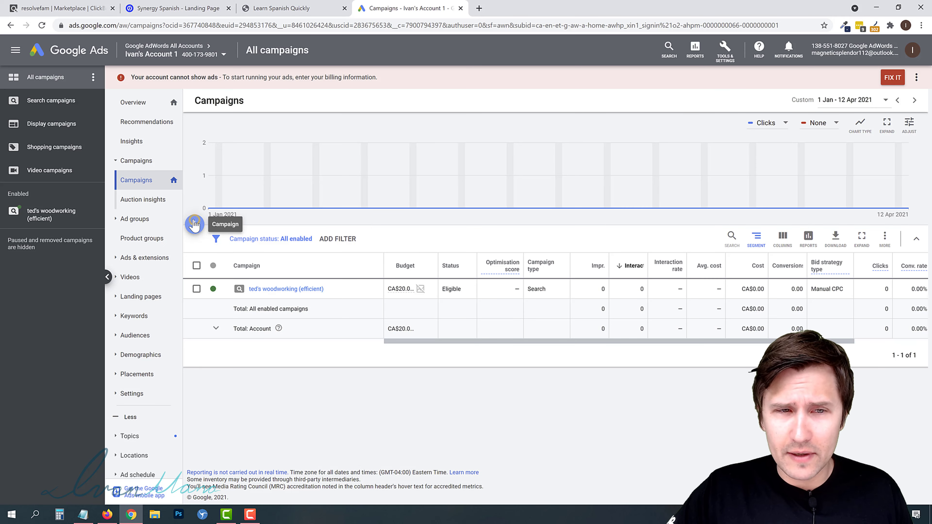
pyautogui.click(194, 224)
pyautogui.click(230, 261)
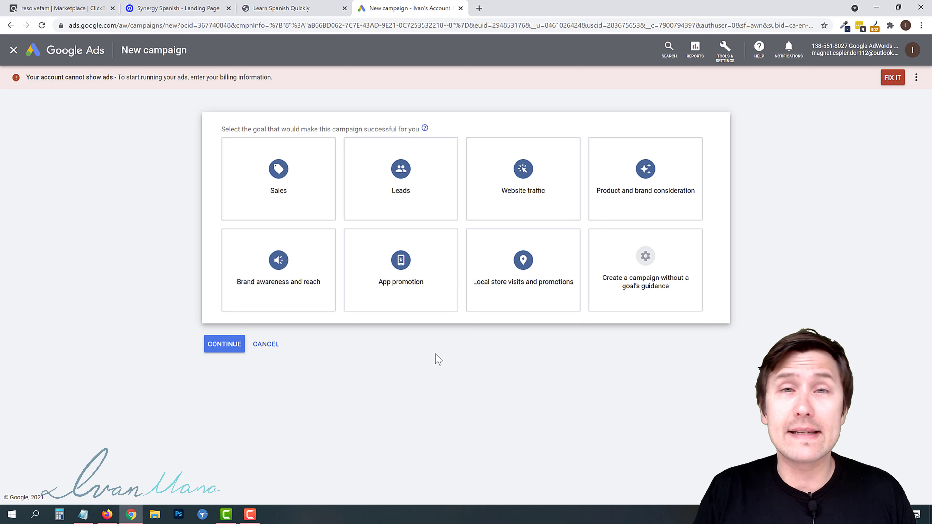
pyautogui.click(527, 183)
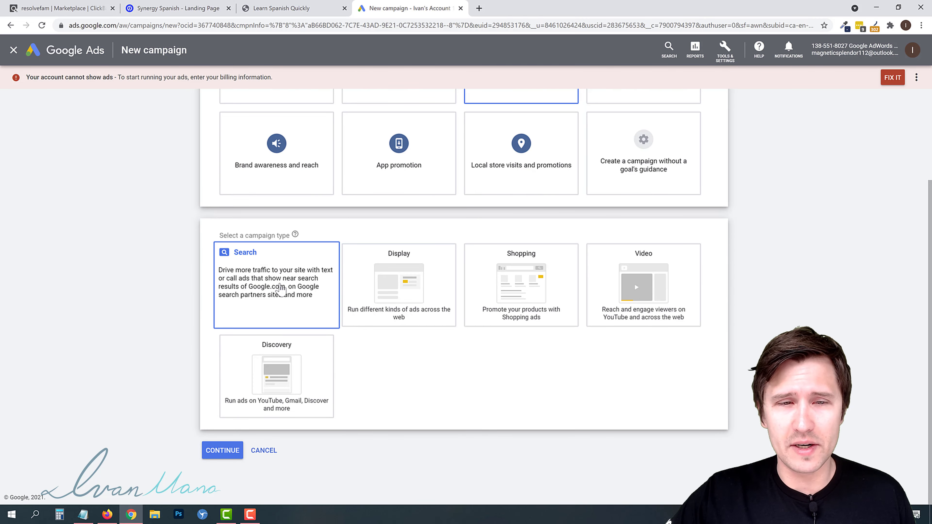
pyautogui.click(235, 265)
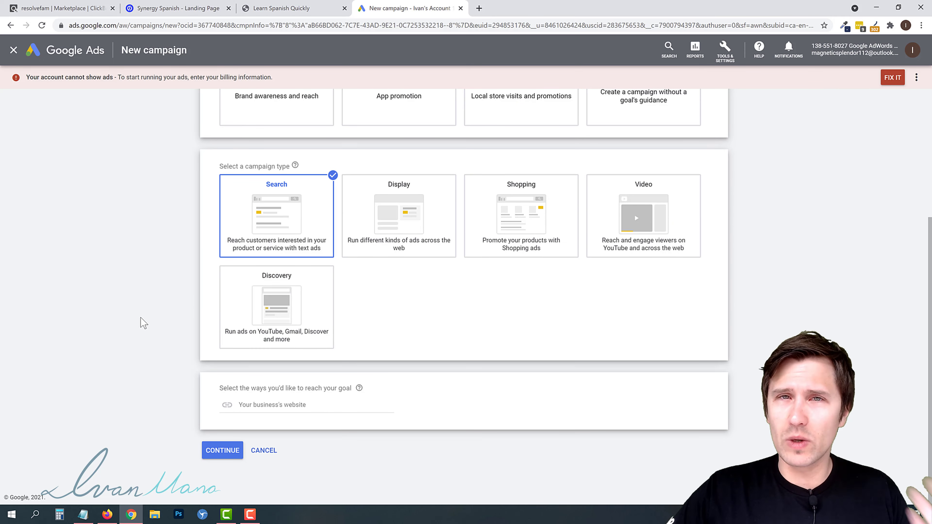
# - Copy the Learn Spanish Quickly landing page's URL
pyautogui.click(279, 9)
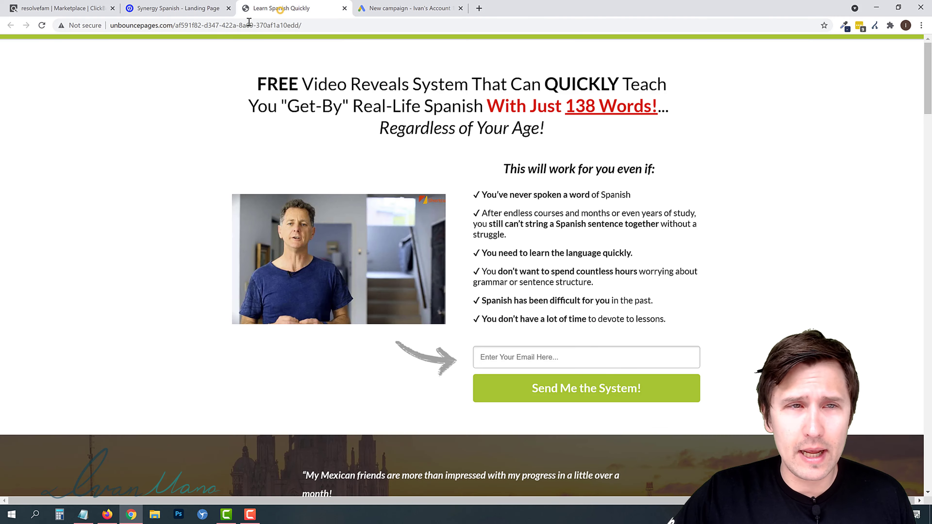
pyautogui.click(204, 27)
pyautogui.rightClick(205, 26)
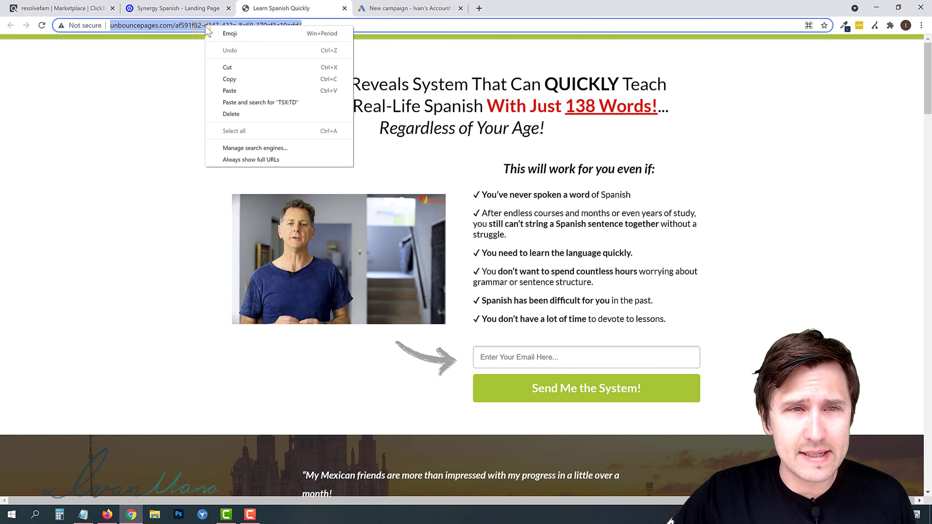
pyautogui.click(241, 80)
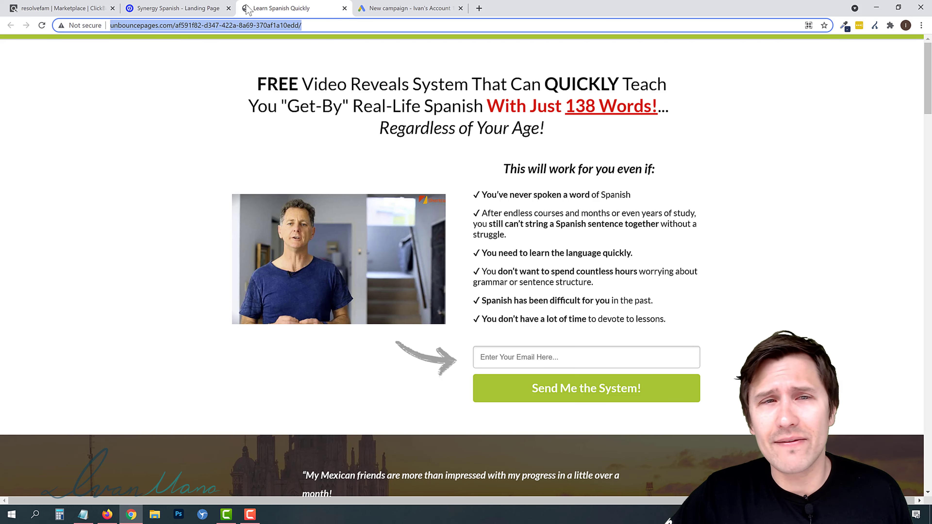
# - Paste the landing page URL as the business website and continue to the campaign settings
pyautogui.click(403, 11)
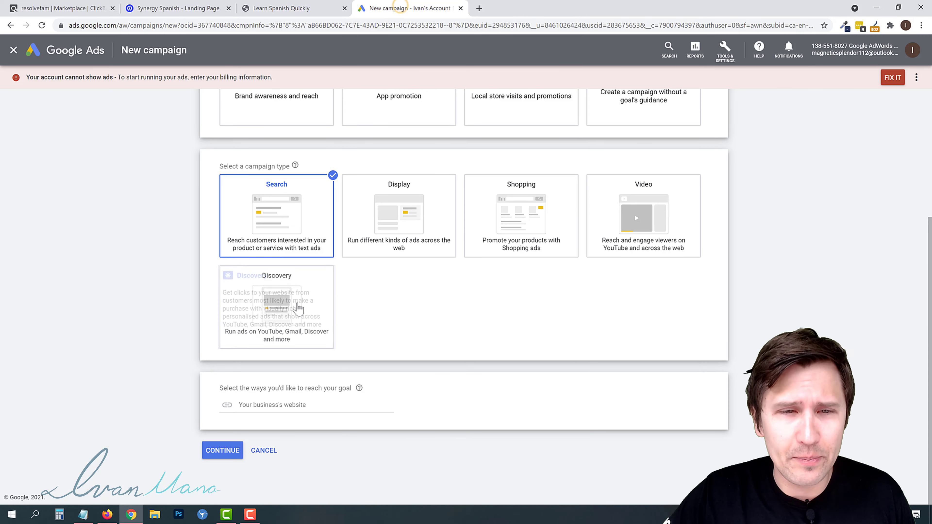
pyautogui.click(269, 406)
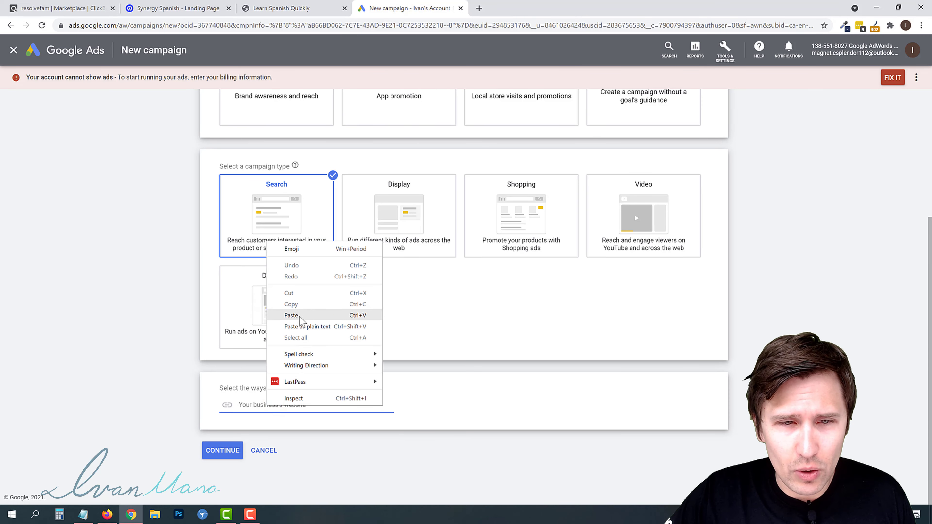
pyautogui.click(291, 316)
pyautogui.moveTo(322, 405); pyautogui.dragTo(193, 406)
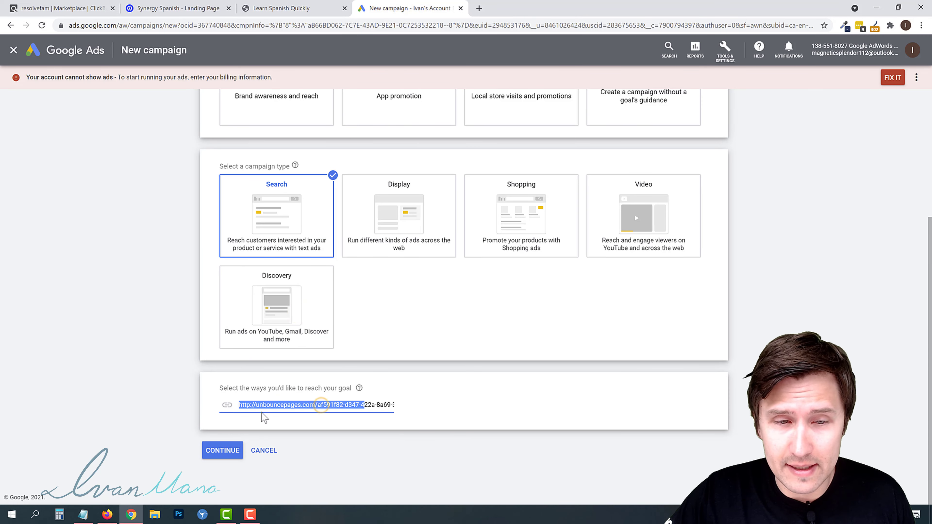
pyautogui.click(256, 405)
pyautogui.click(221, 451)
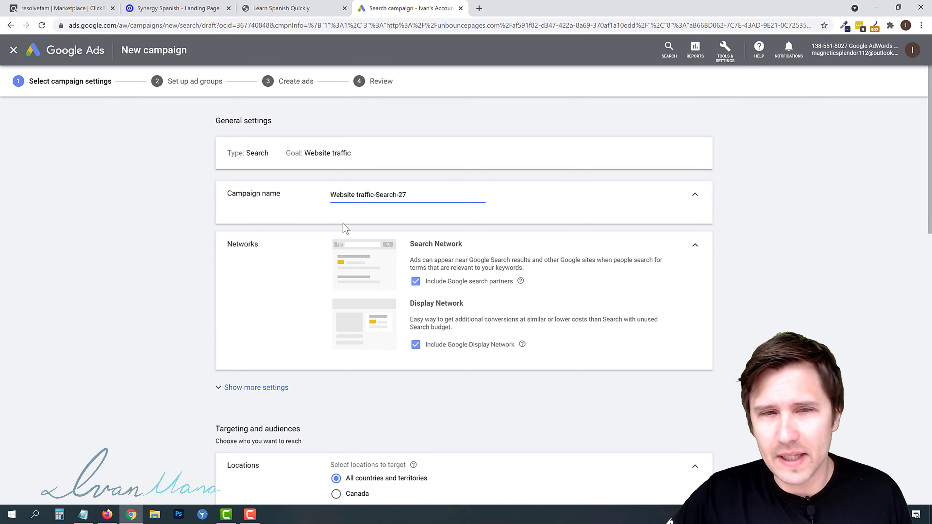
# - Name the campaign Synergy Spanish - Lazy Way
pyautogui.tripleClick(354, 194)
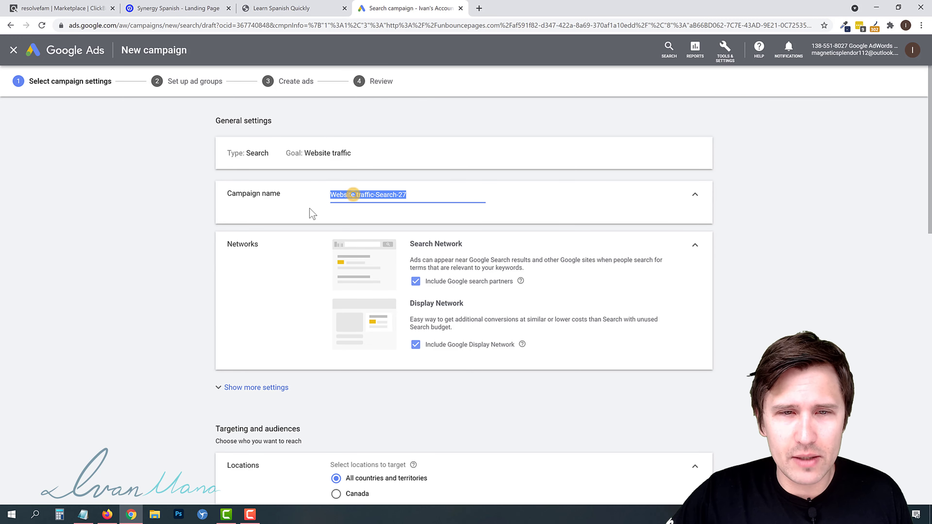
pyautogui.write('Syner')
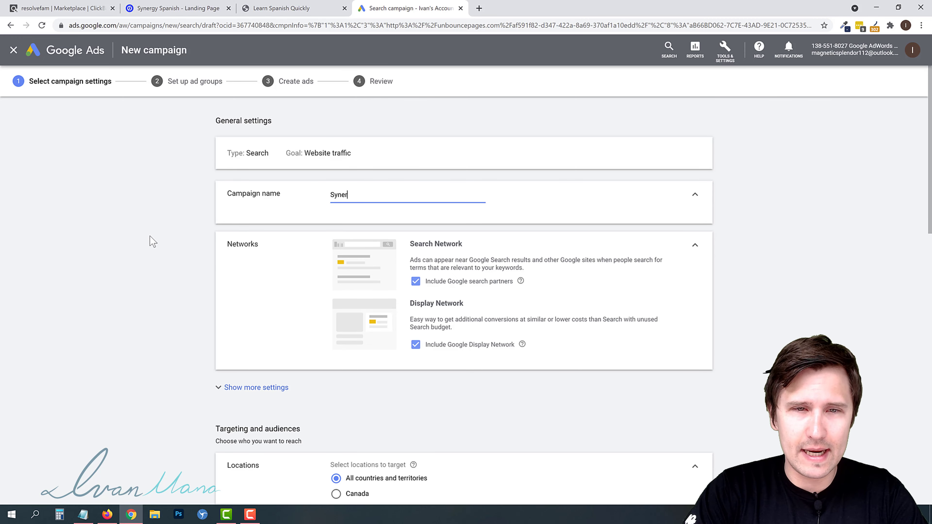
pyautogui.write('gy Spanish - Lazy Way')
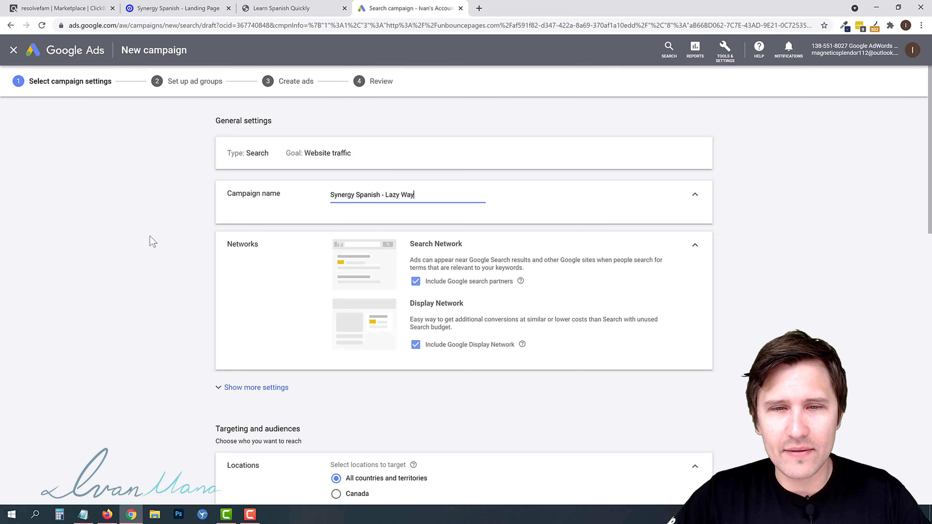
# - Exclude the Google Display Network from the campaign's networks
pyautogui.click(424, 347)
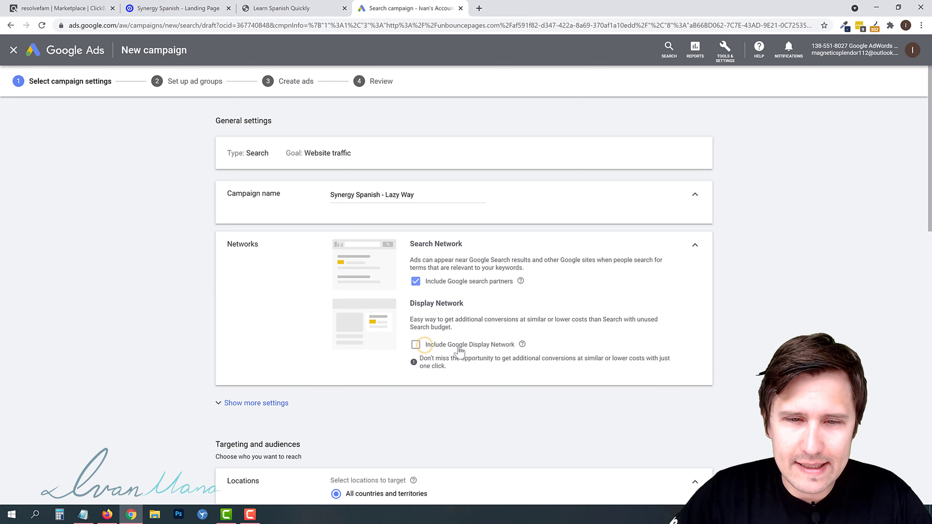
pyautogui.scroll(-2, 179, 318)
pyautogui.scroll(2, 179, 318)
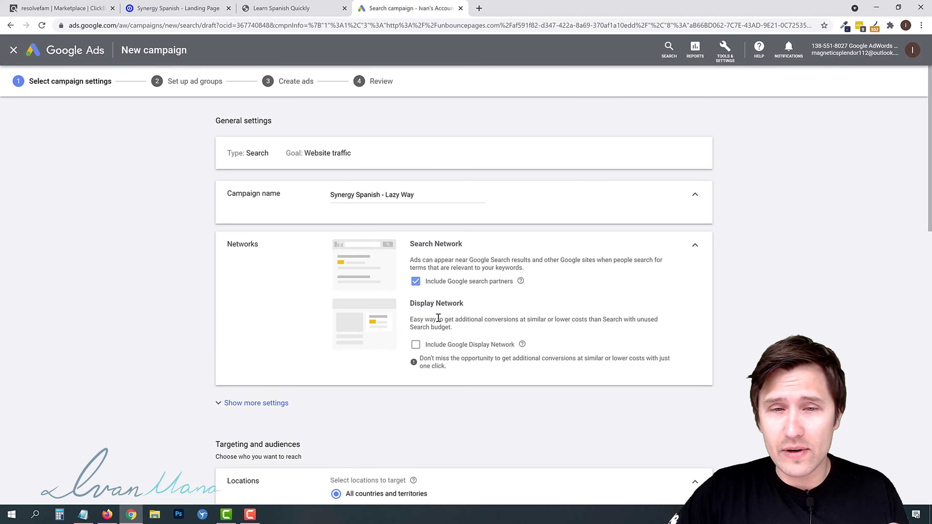
# - Inspect the additional campaign settings such as dates, URL options and ad schedule
pyautogui.scroll(-5, 376, 344)
pyautogui.click(251, 211)
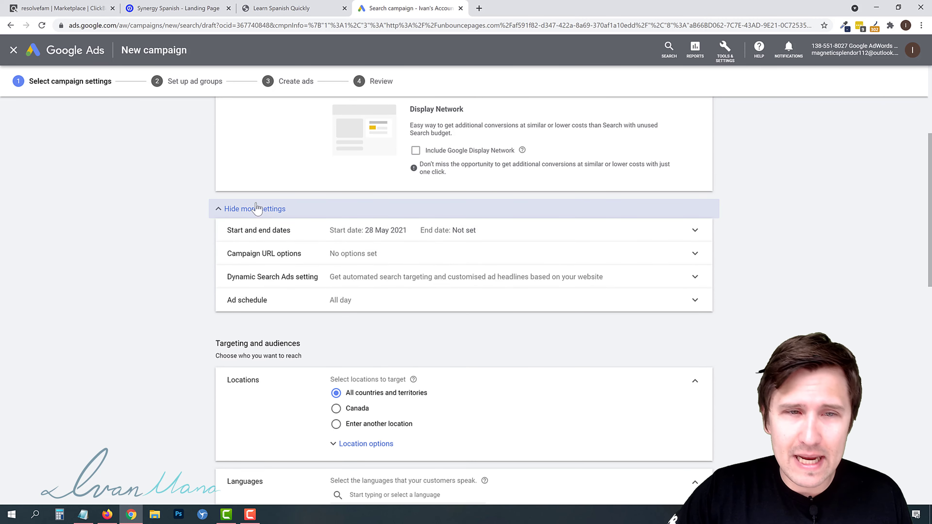
pyautogui.click(252, 209)
pyautogui.scroll(5, 649, 130)
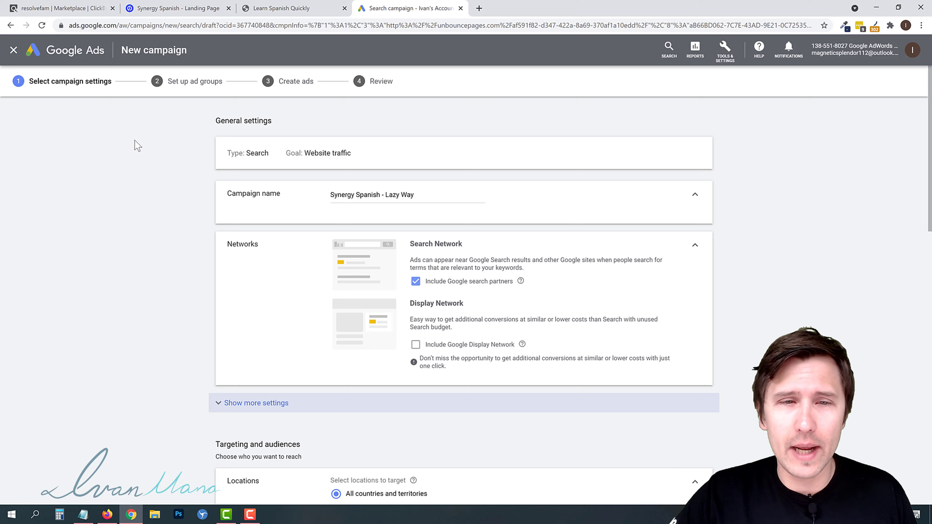
pyautogui.scroll(-5, 170, 224)
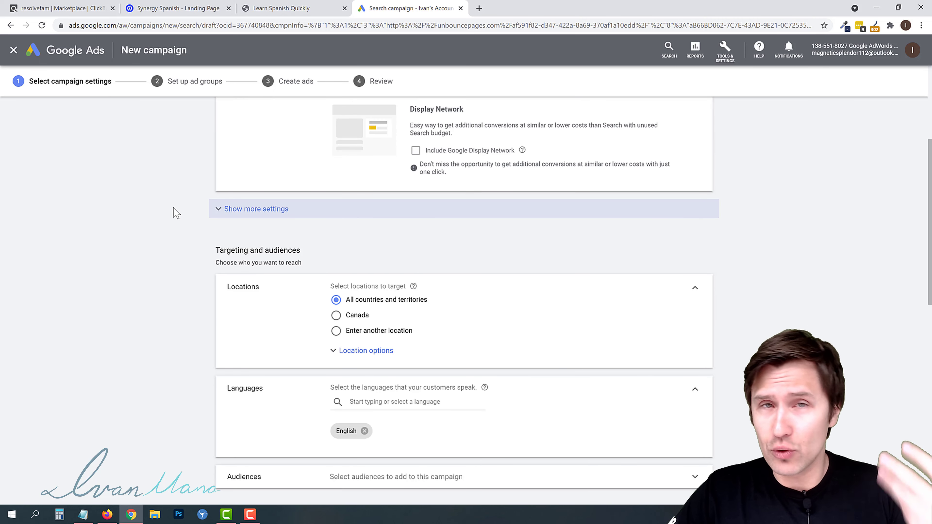
# - Choose to enter specific locations and target the United States and Canada
pyautogui.scroll(-2, 166, 223)
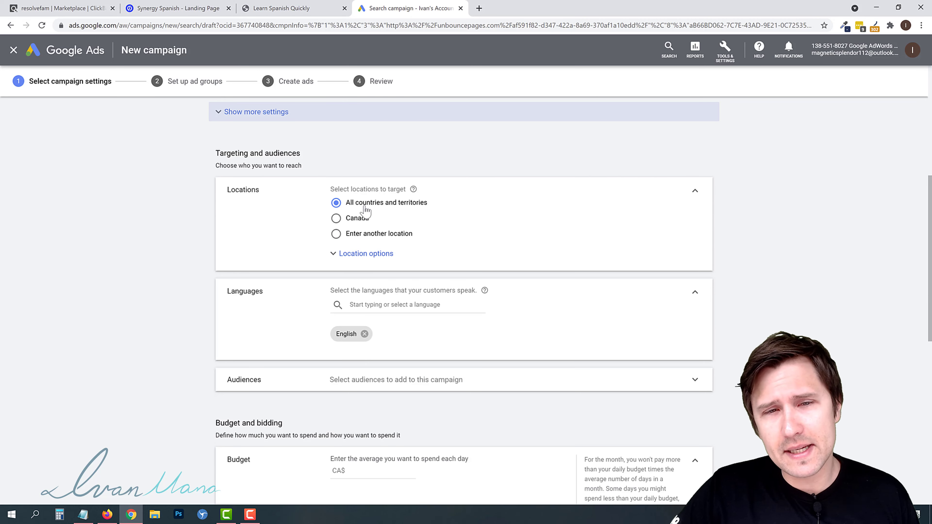
pyautogui.click(357, 235)
pyautogui.click(392, 253)
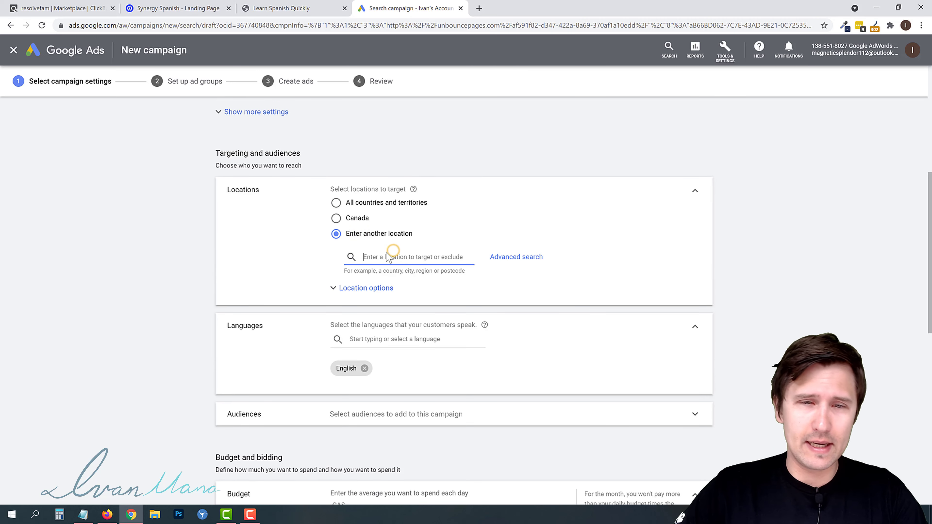
pyautogui.write('united st')
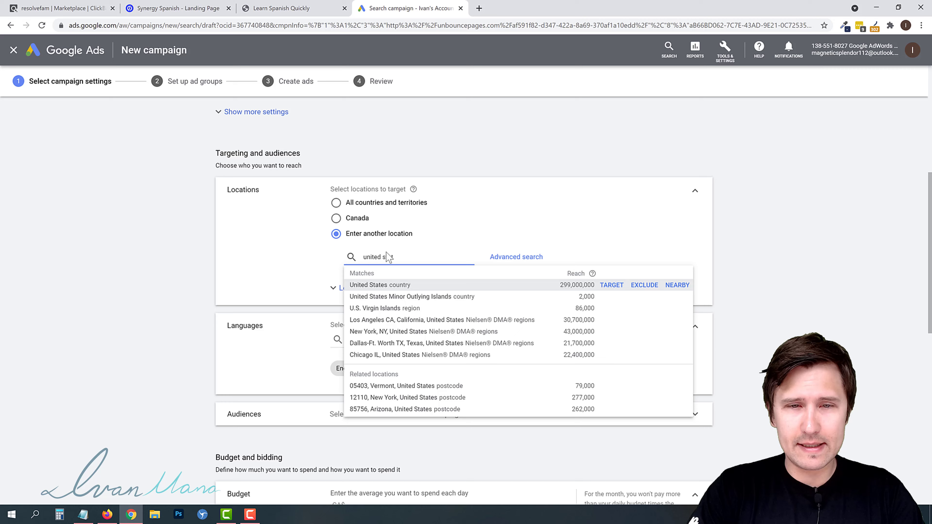
pyautogui.press('Return')
pyautogui.write('c')
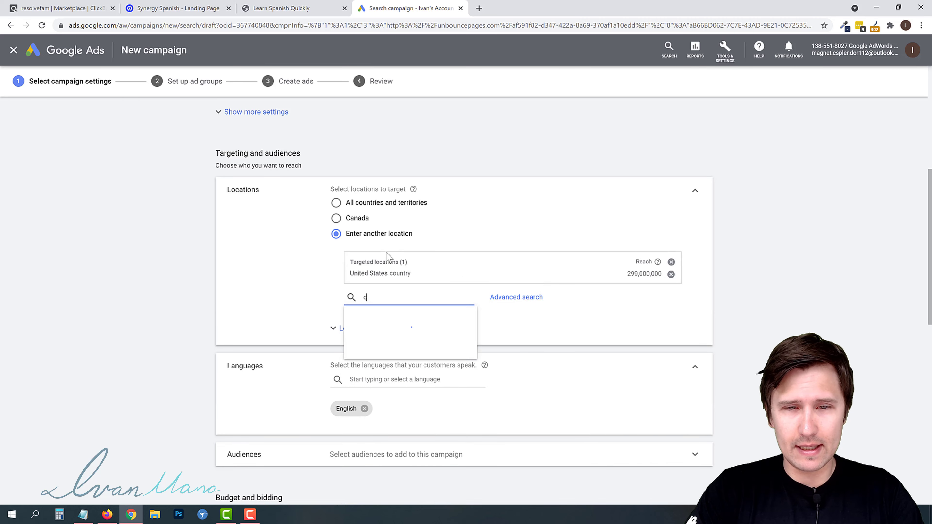
pyautogui.write('anada')
pyautogui.press('Return')
# - Add Australia, New Zealand and United Kingdom to the targeted locations
pyautogui.write('au')
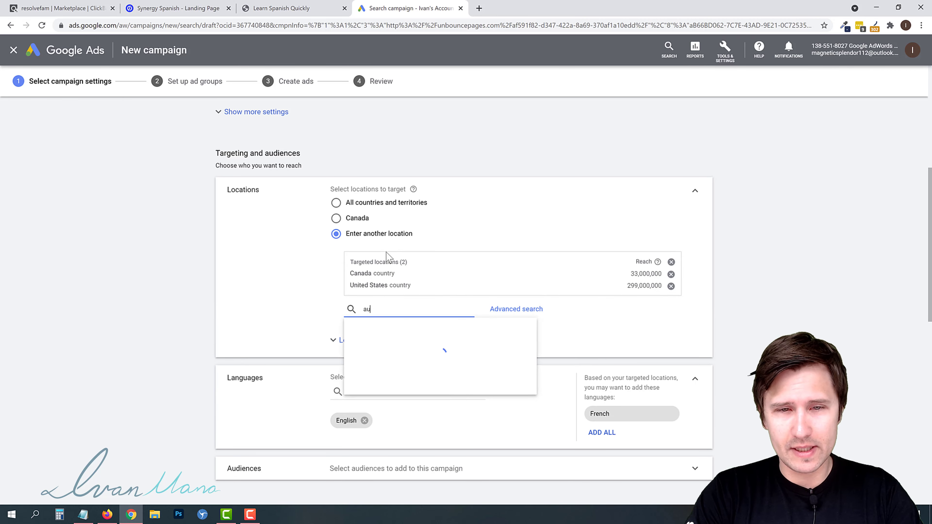
pyautogui.write('stralia')
pyautogui.press('Return')
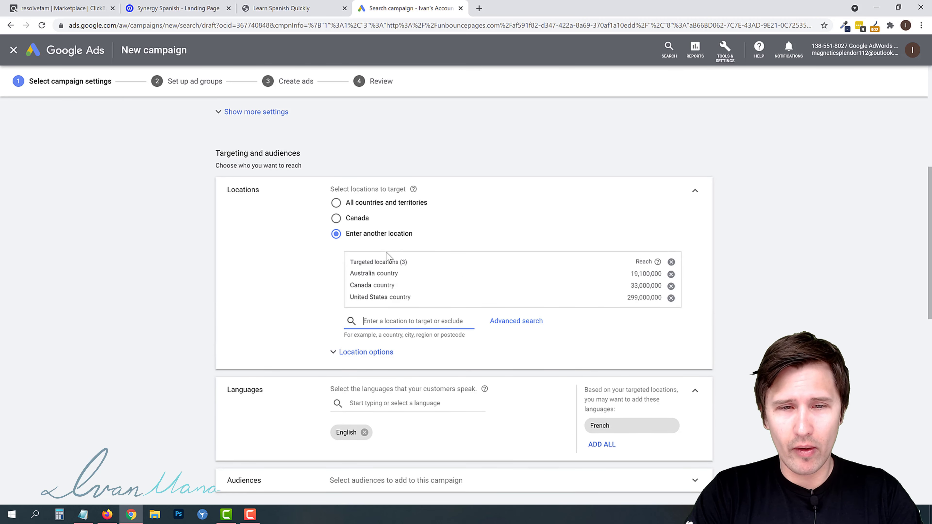
pyautogui.write('new z')
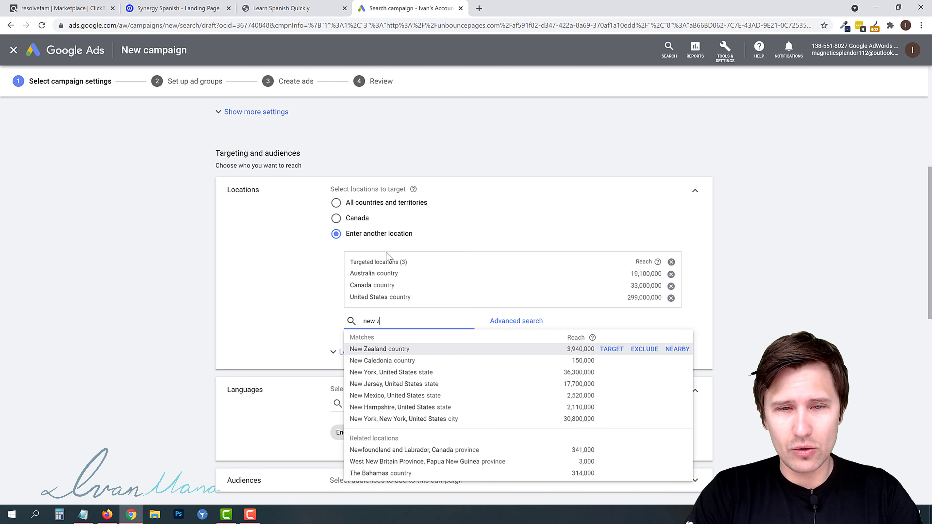
pyautogui.press('Return')
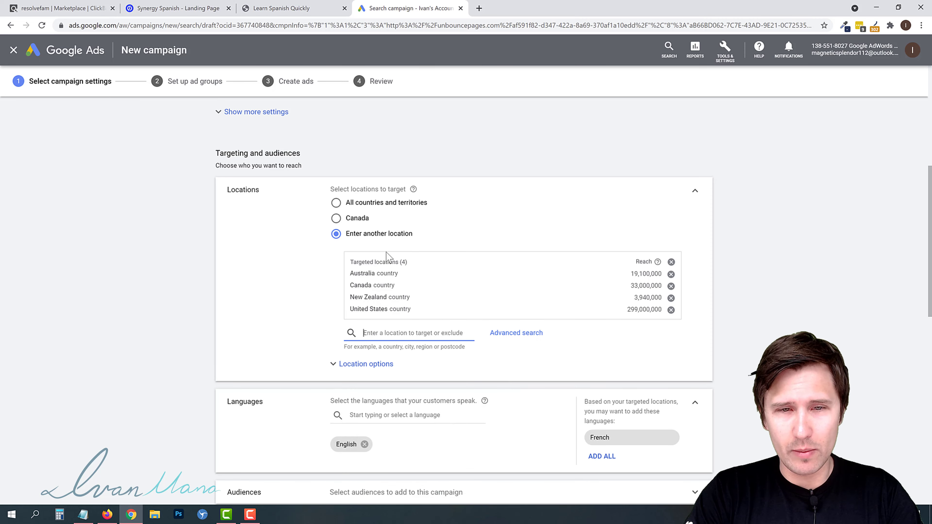
pyautogui.write('united')
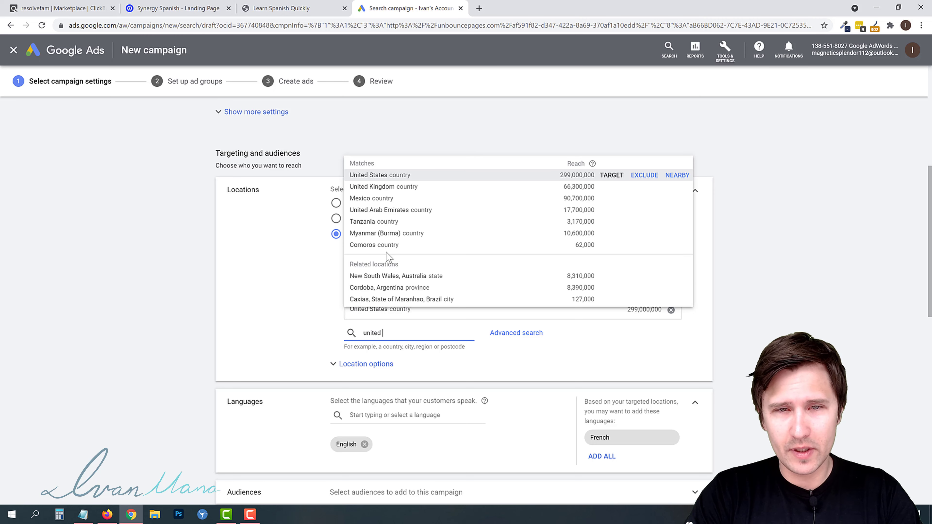
pyautogui.write(' kin')
pyautogui.press('Return')
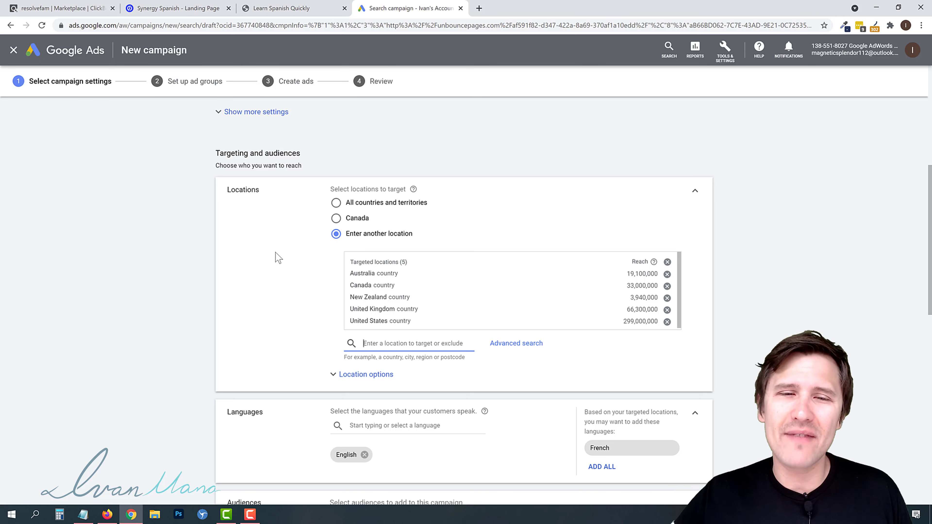
pyautogui.scroll(-3, 198, 148)
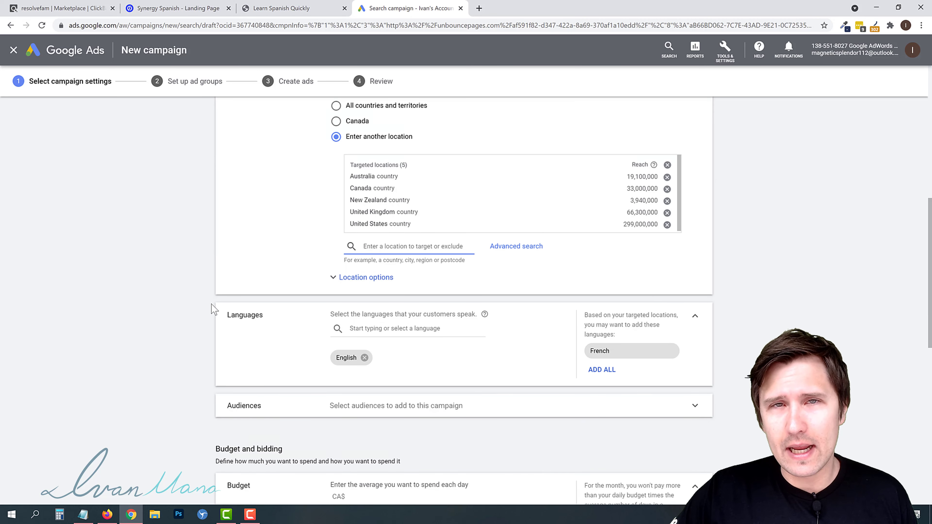
pyautogui.scroll(-3, 224, 285)
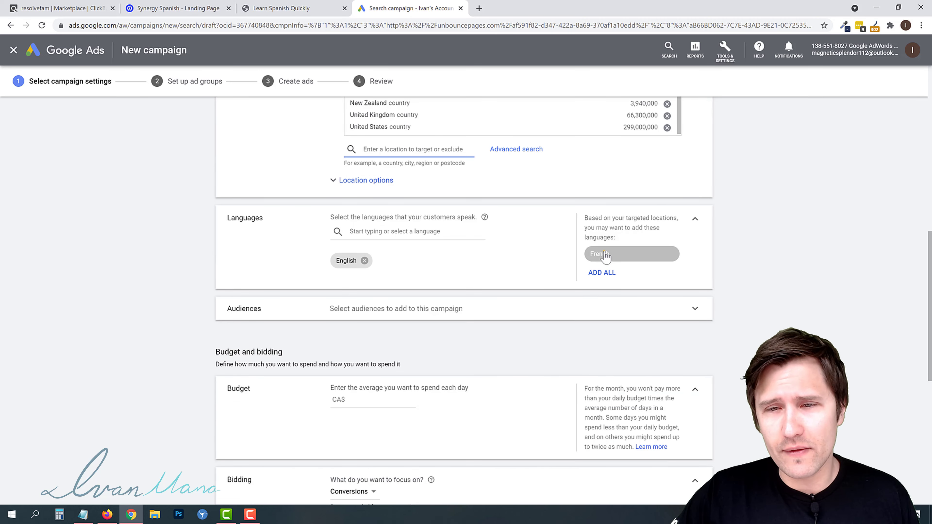
pyautogui.click(624, 253)
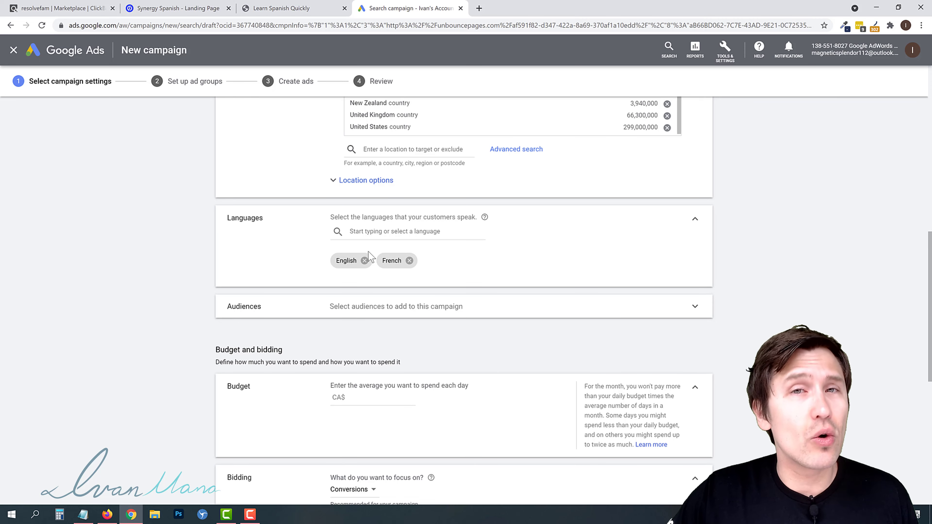
pyautogui.click(410, 261)
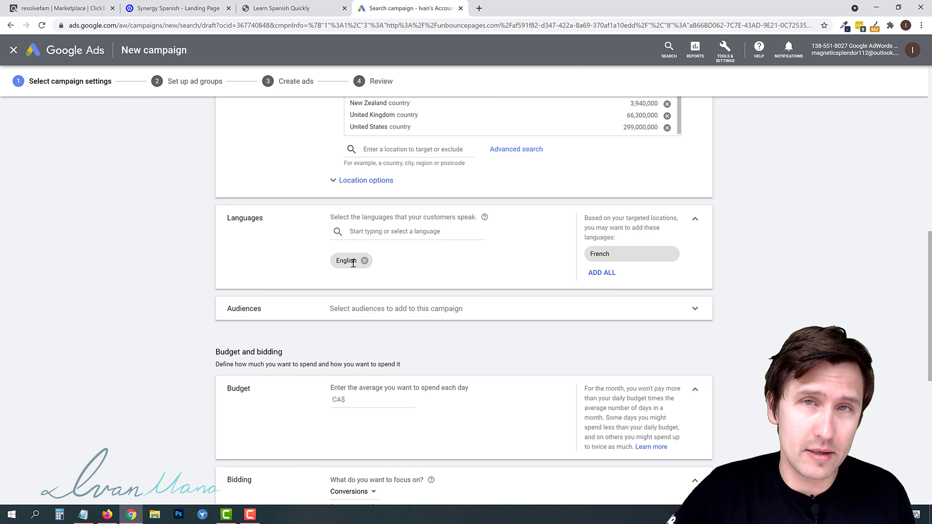
# - Set the average daily budget to CA$ 20
pyautogui.scroll(-3, 213, 274)
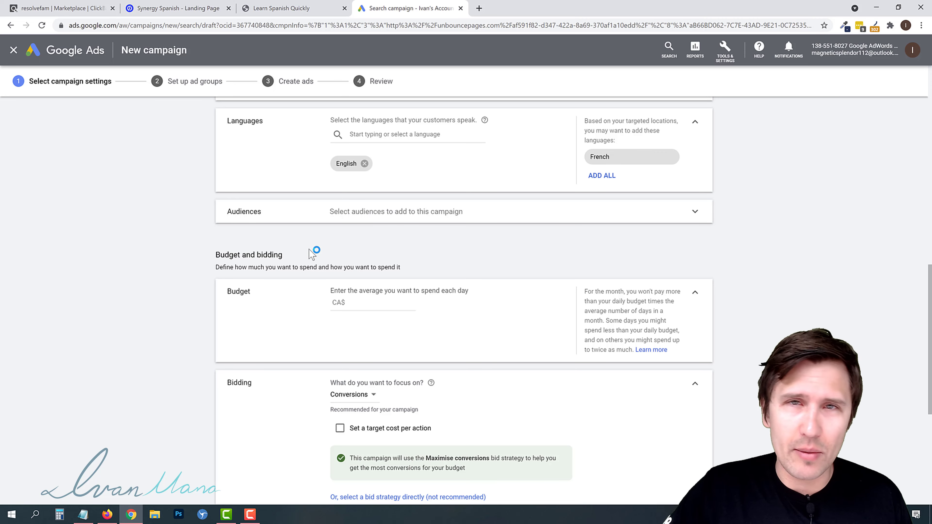
pyautogui.scroll(-3, 177, 284)
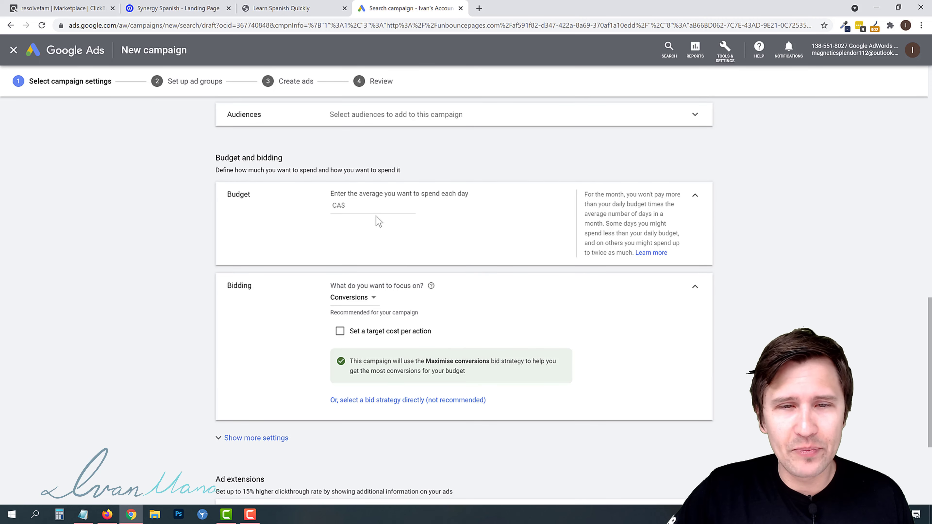
pyautogui.click(366, 206)
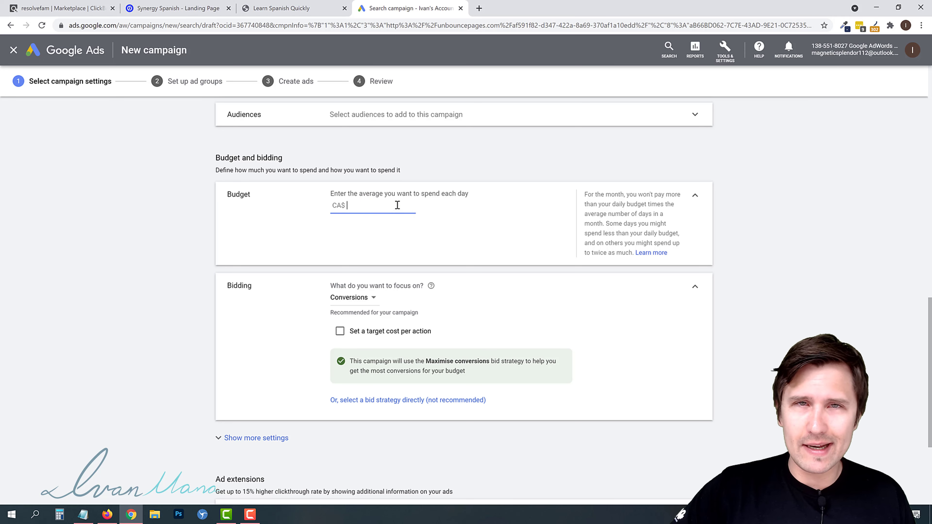
pyautogui.write('20')
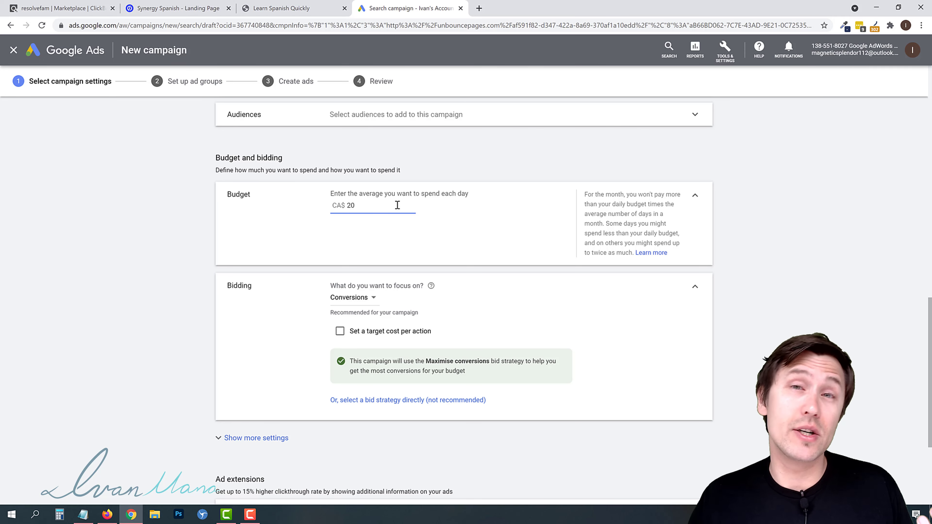
# - Select the Manual CPC bid strategy without Enhanced CPC, and save the campaign settings
pyautogui.scroll(-3, 207, 279)
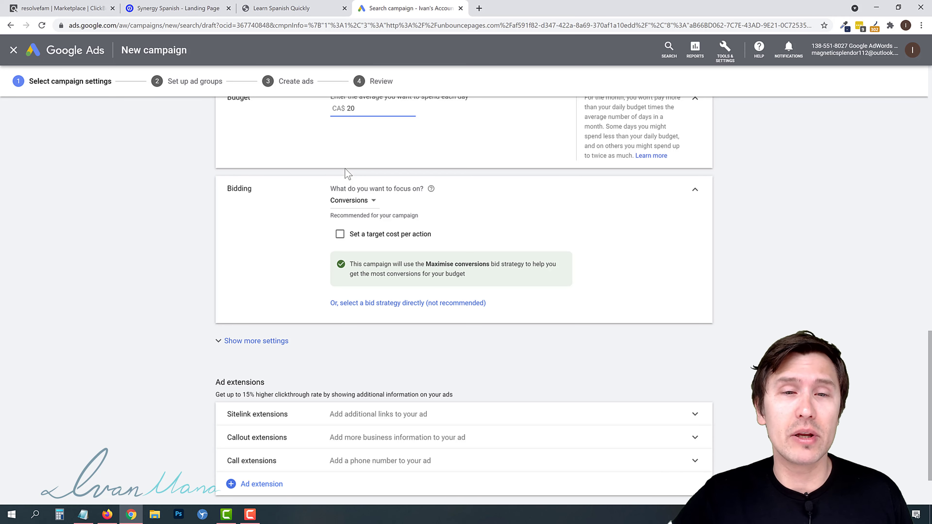
pyautogui.click(370, 305)
pyautogui.click(381, 223)
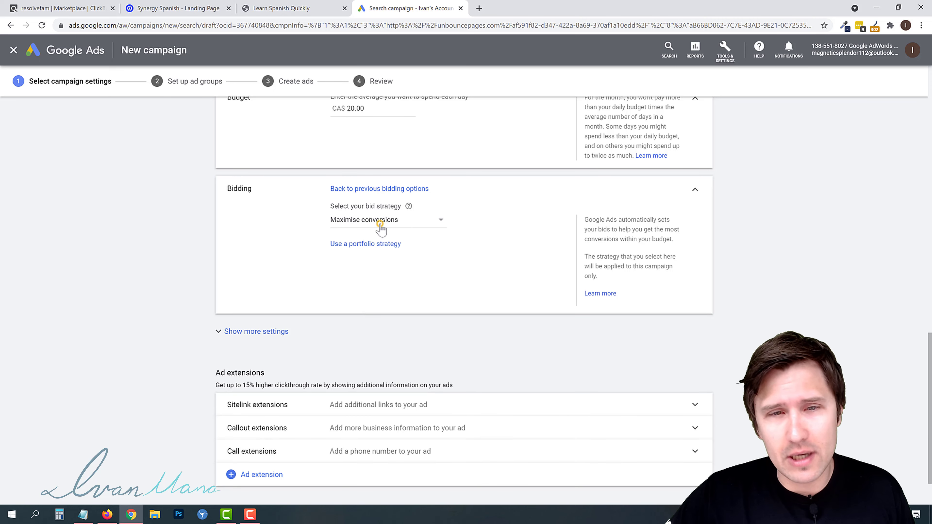
pyautogui.click(356, 362)
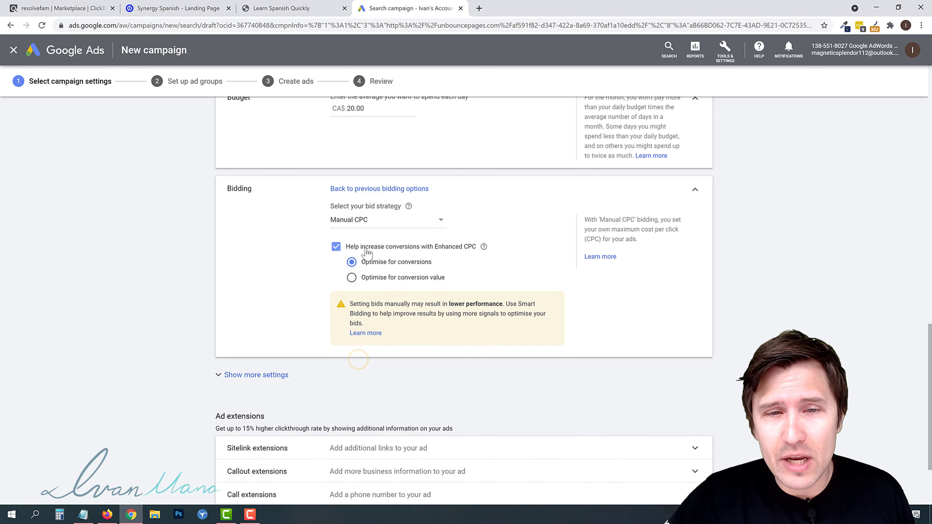
pyautogui.click(335, 246)
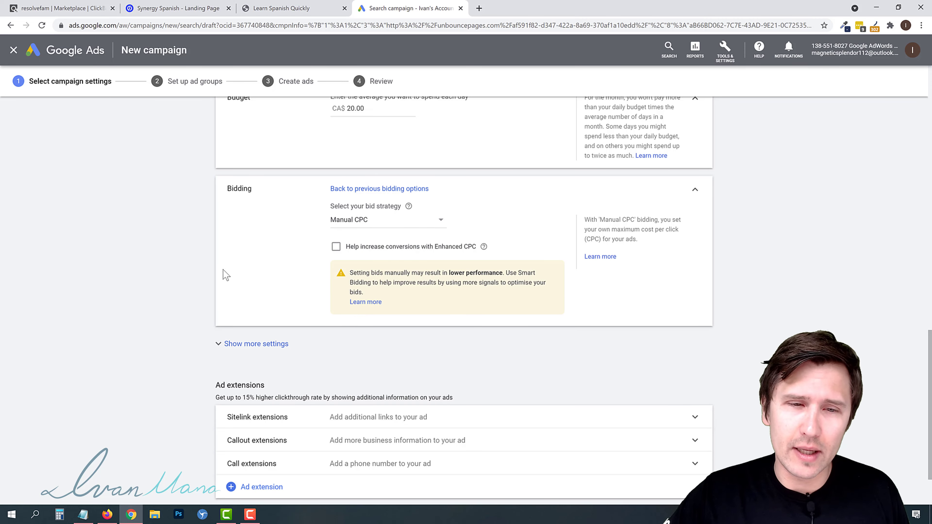
pyautogui.scroll(-2, 224, 274)
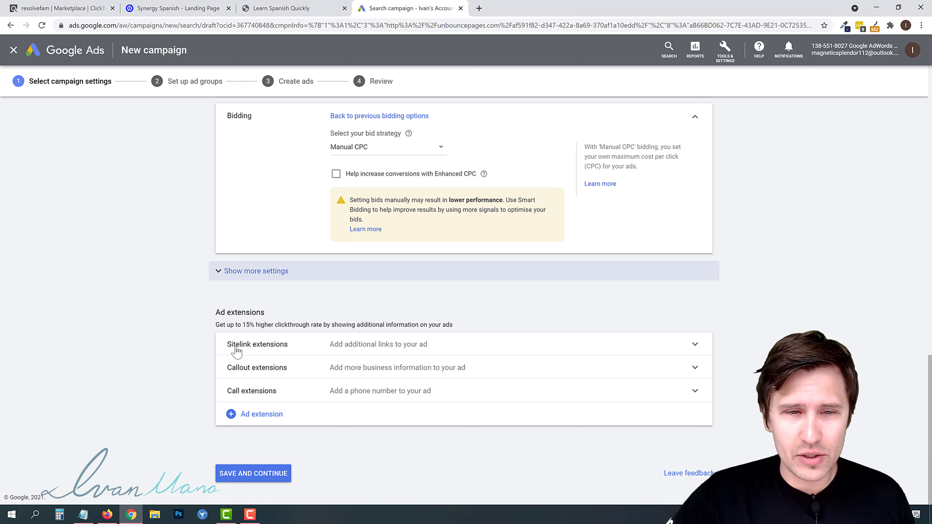
pyautogui.click(250, 472)
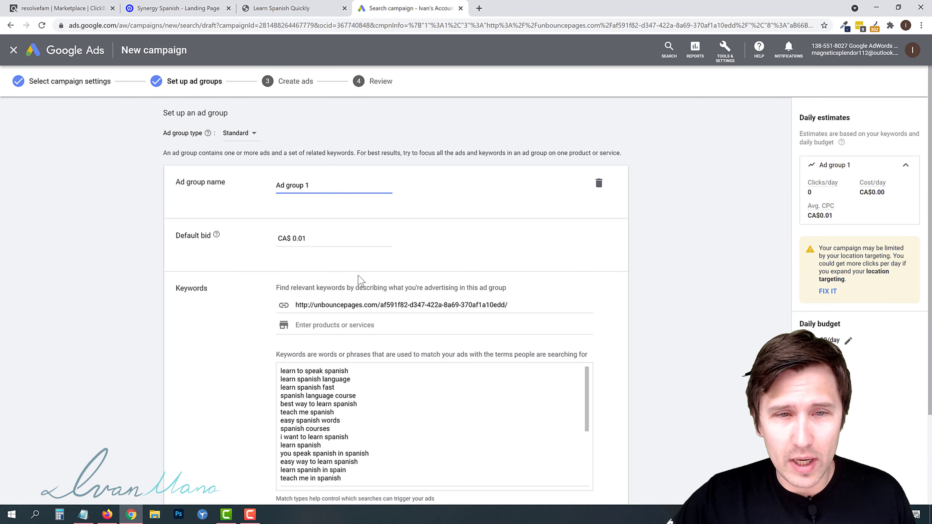
# - Set the ad group's default bid to CA$ 0.25
pyautogui.click(315, 239)
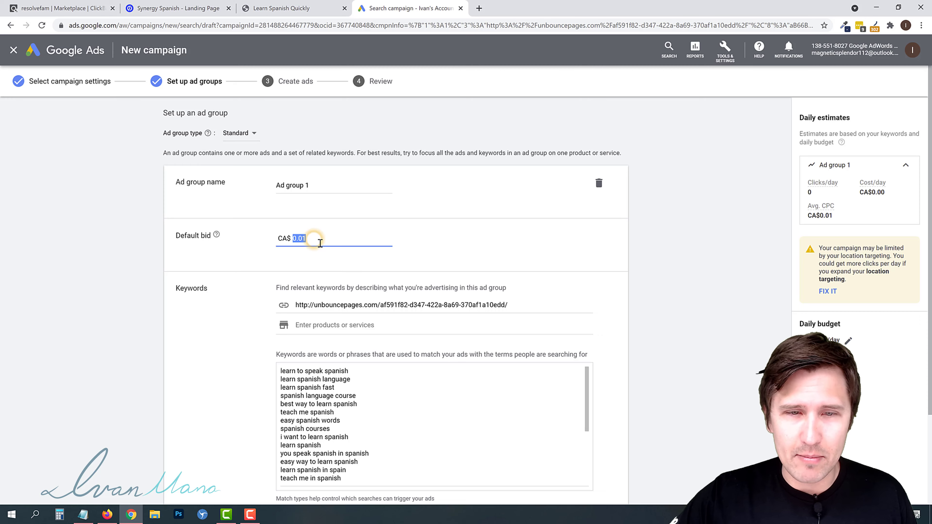
pyautogui.write('0.25')
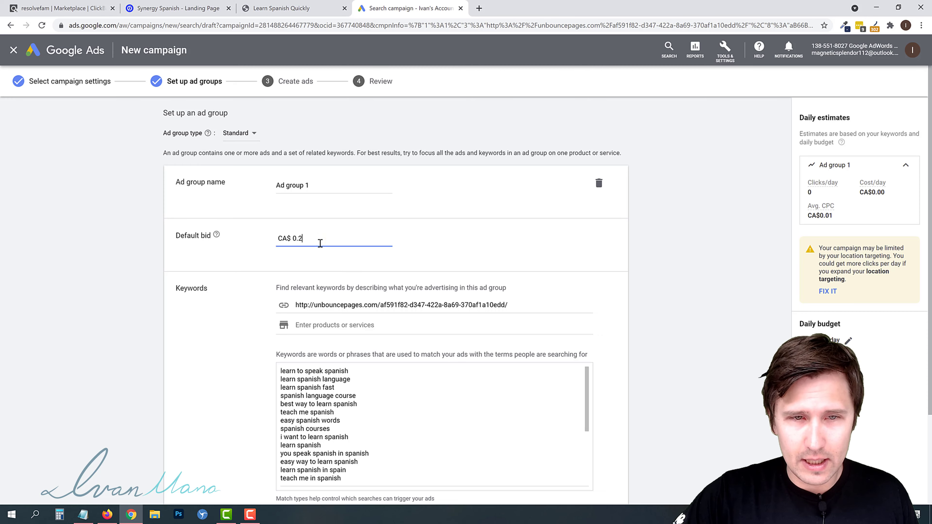
pyautogui.click(136, 307)
pyautogui.scroll(-3, 136, 323)
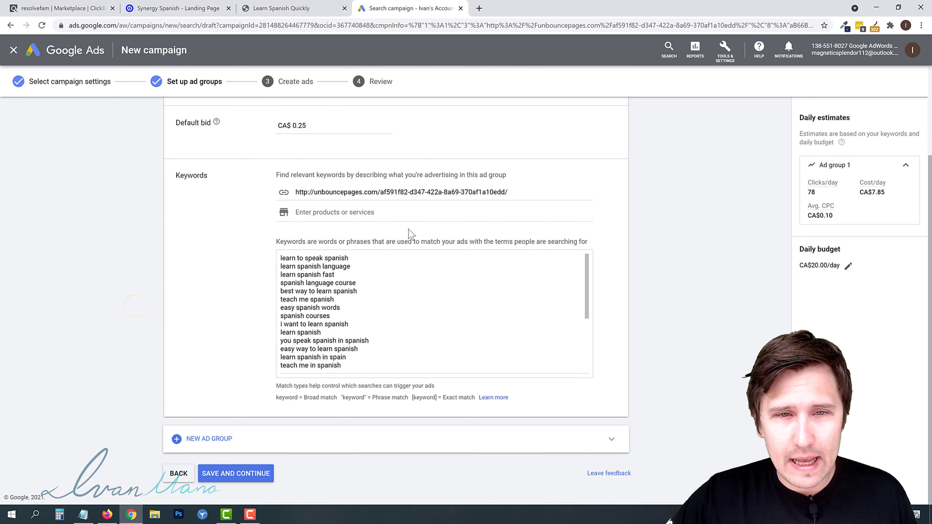
# - Replace the keyword-suggestion web page URL with the product term learn spanish
pyautogui.doubleClick(348, 190)
pyautogui.tripleClick(348, 190)
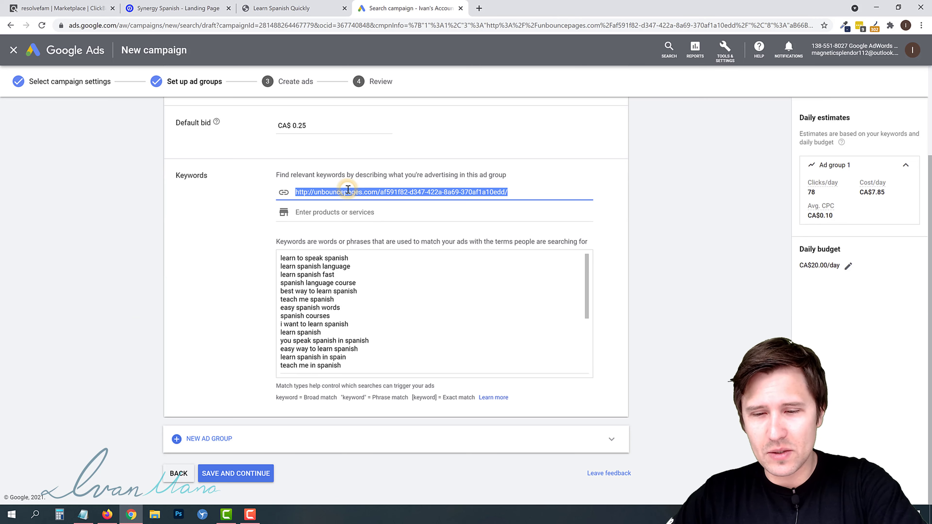
pyautogui.press('BackSpace')
pyautogui.click(320, 213)
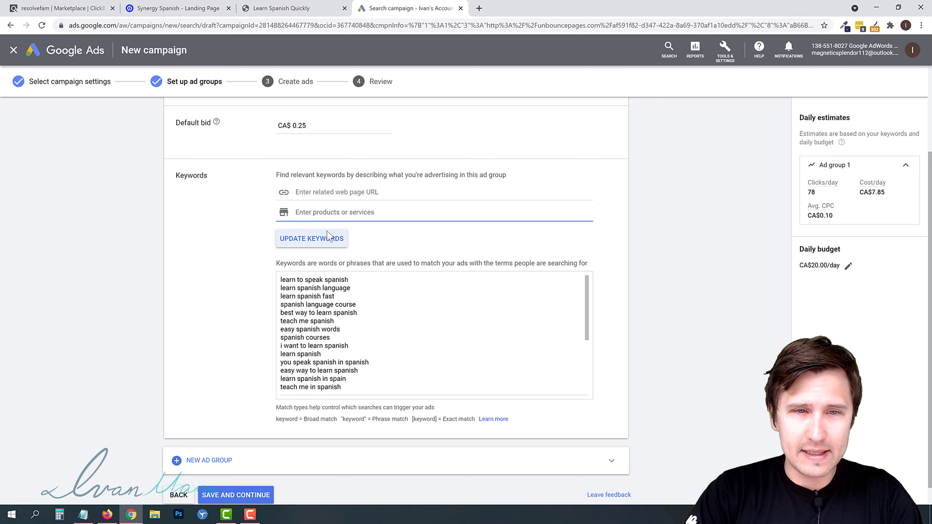
pyautogui.write('learn spanish')
pyautogui.press('Return')
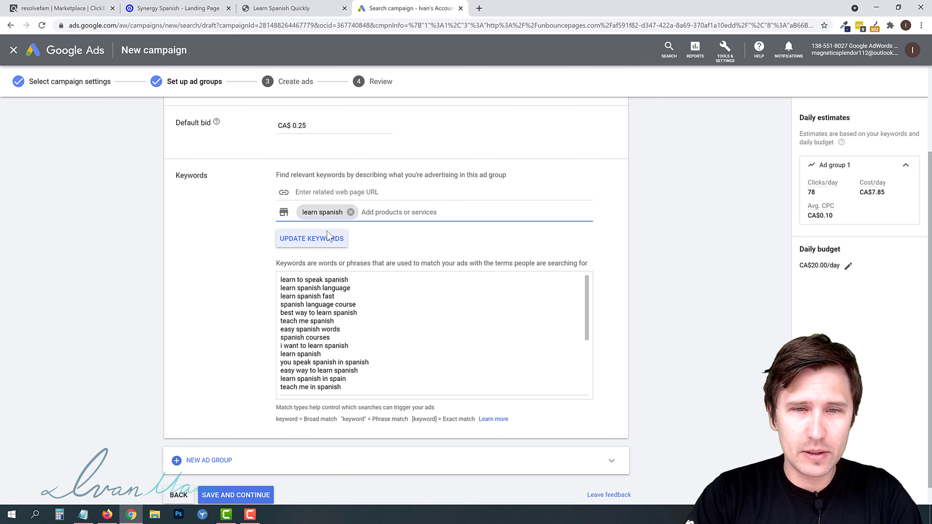
# - Add learn spanish fast and learn spanish online as product terms and replace the keyword list with the updated suggestions
pyautogui.write('learn spanish fast')
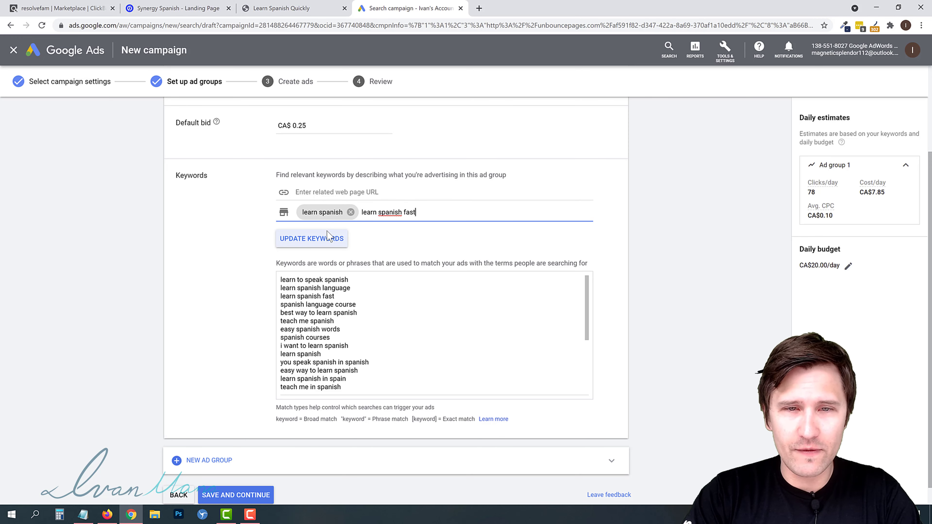
pyautogui.press('Return')
pyautogui.write('learn spanish o')
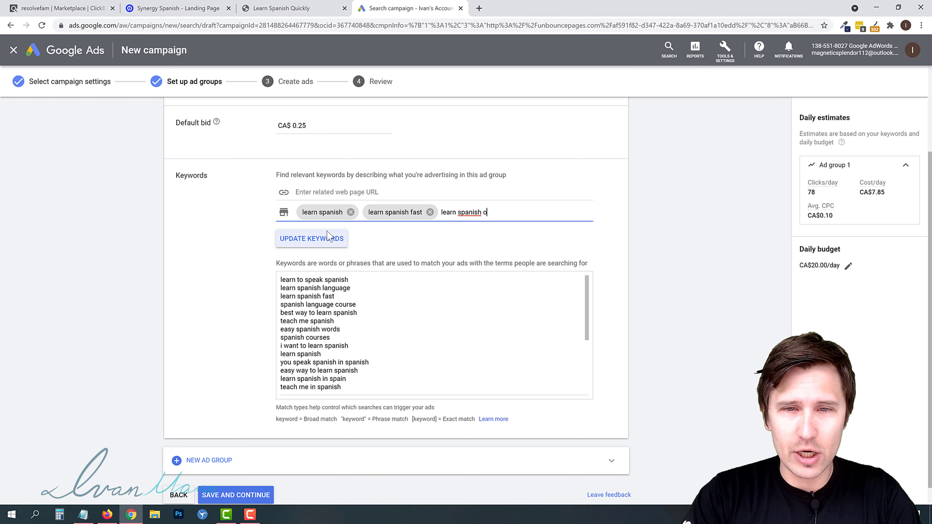
pyautogui.write('nline')
pyautogui.press('Return')
pyautogui.click(328, 259)
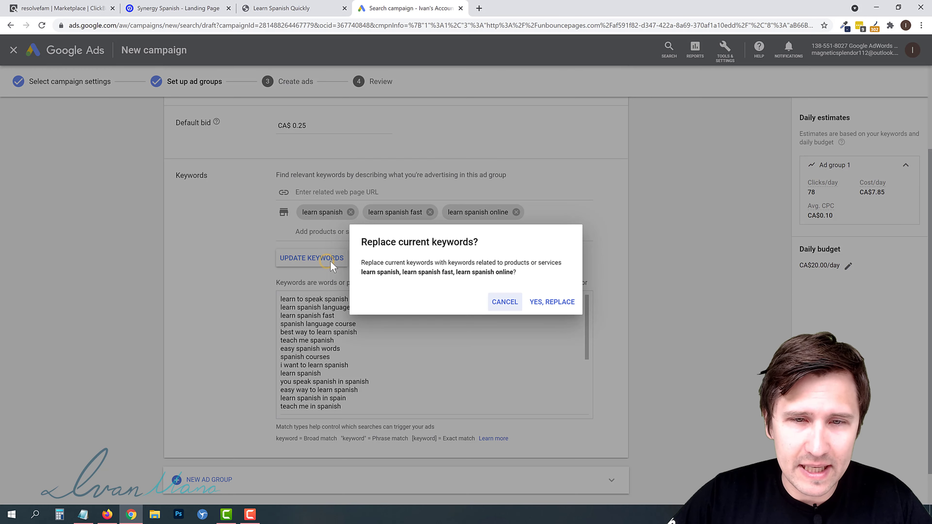
pyautogui.click(547, 301)
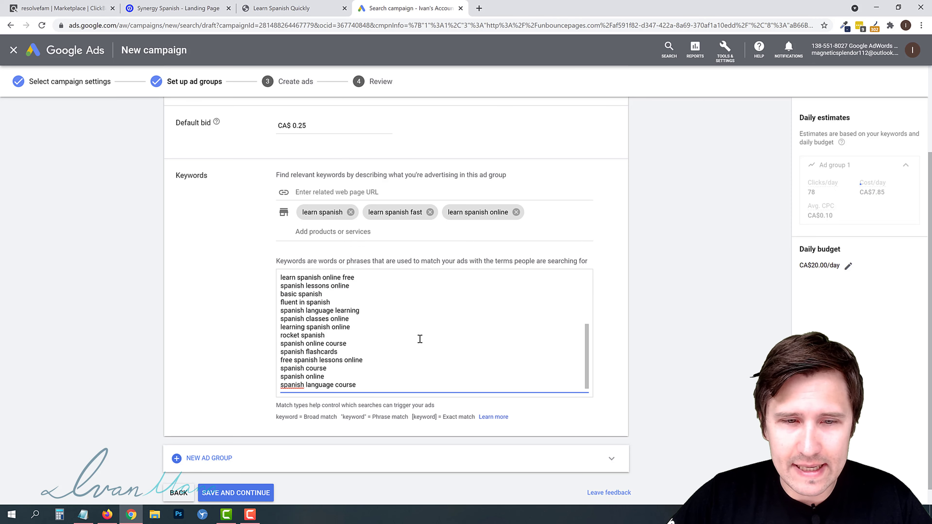
# - Delete the rosetta stone spanish keyword from the ad group's keyword list
pyautogui.scroll(-1, 407, 346)
pyautogui.scroll(5, 406, 349)
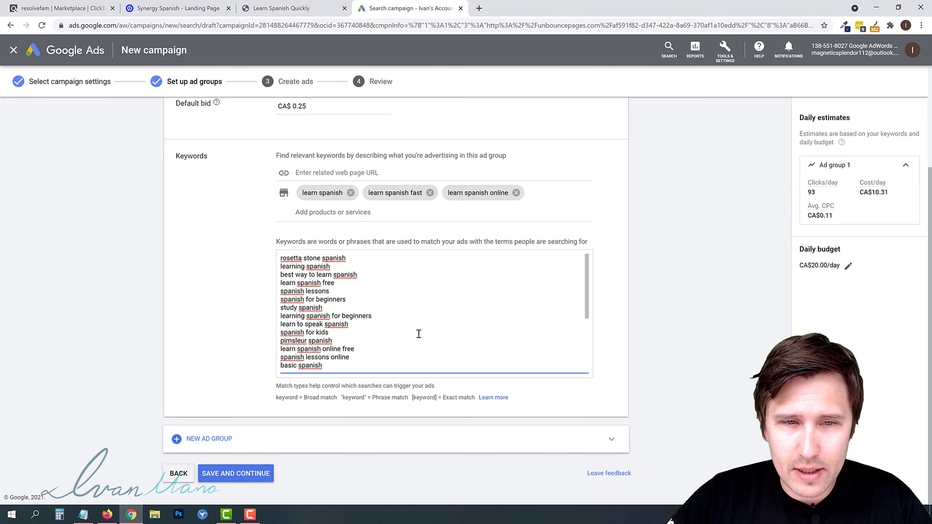
pyautogui.moveTo(285, 259); pyautogui.dragTo(336, 267)
pyautogui.click(282, 257)
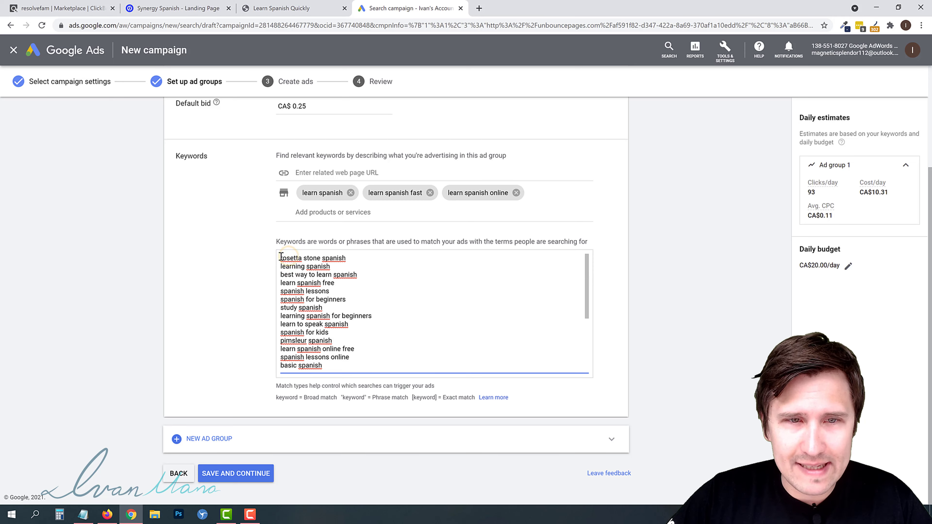
pyautogui.moveTo(280, 258); pyautogui.dragTo(353, 258)
pyautogui.press('BackSpace')
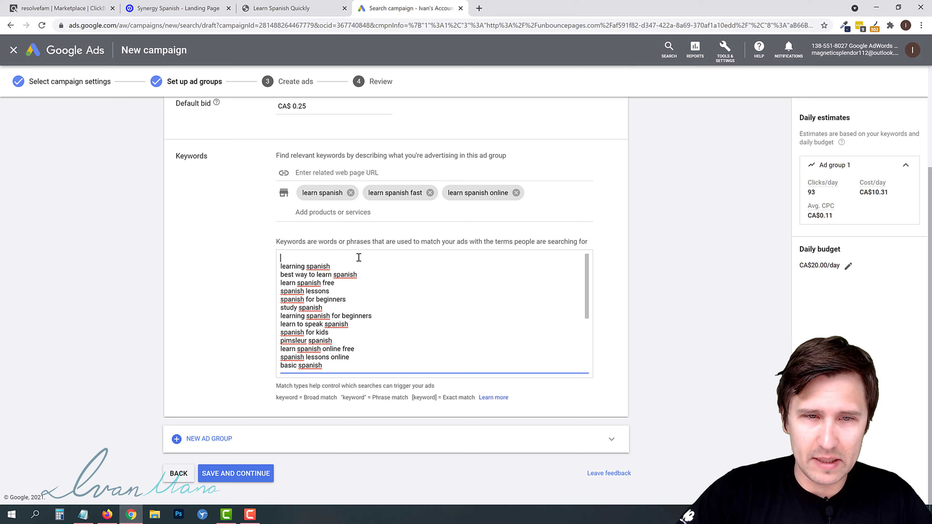
pyautogui.press('BackSpace')
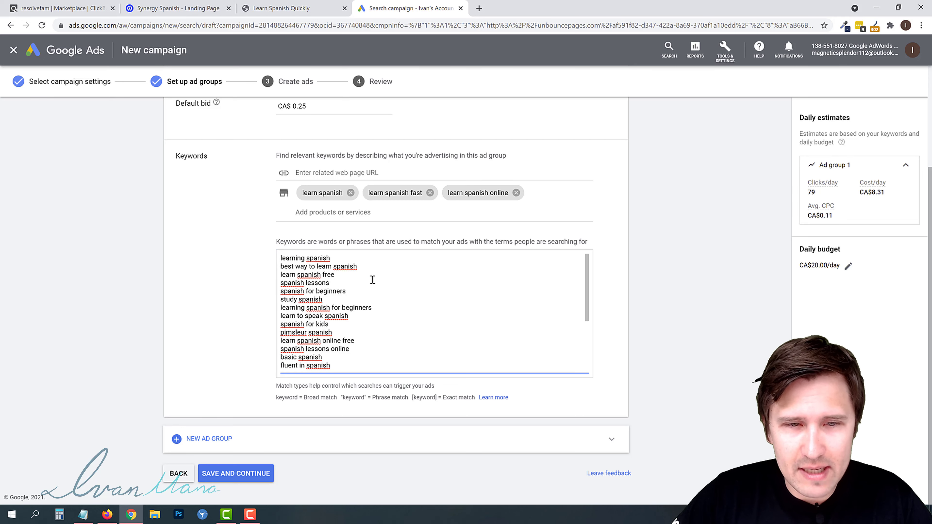
# - Remove the spanish flashcards, free spanish lessons online and rocket spanish keywords from the list
pyautogui.scroll(-5, 369, 280)
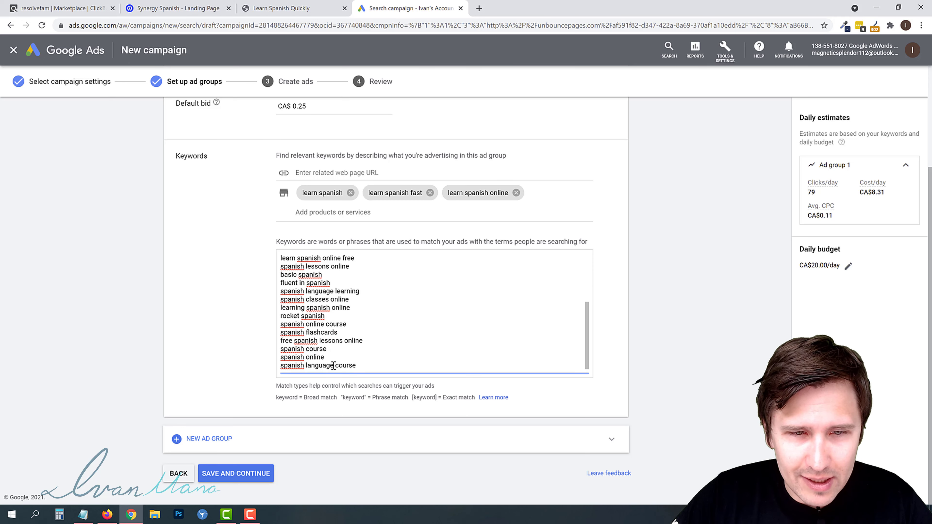
pyautogui.tripleClick(312, 333)
pyautogui.press('BackSpace')
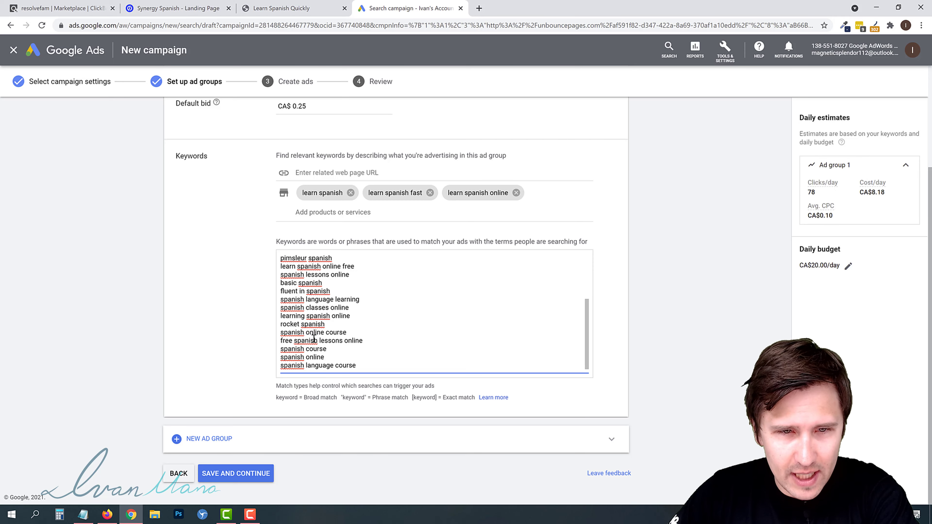
pyautogui.tripleClick(288, 340)
pyautogui.press('BackSpace')
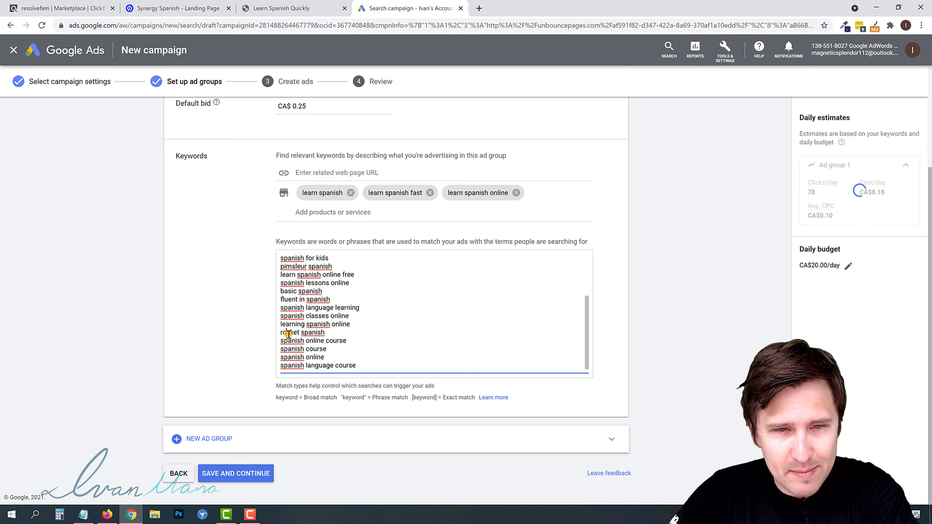
pyautogui.tripleClick(288, 332)
pyautogui.press('BackSpace')
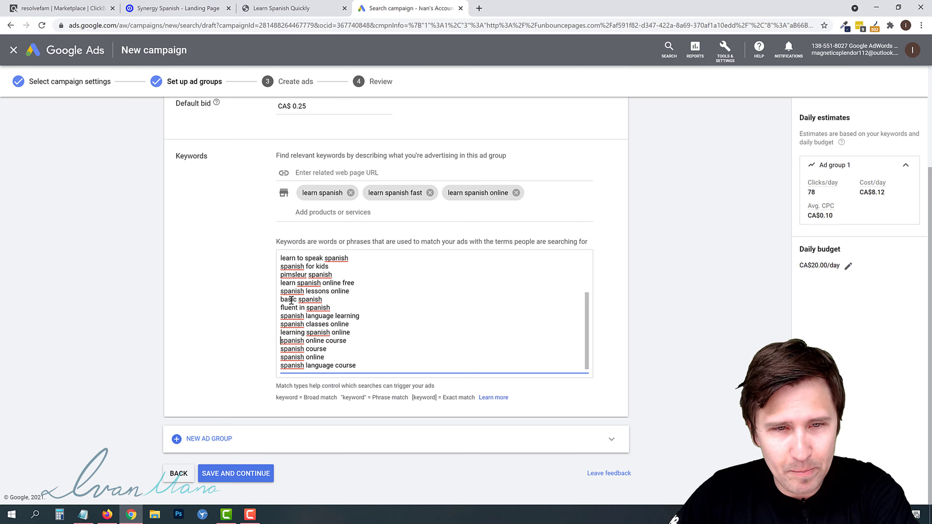
# - Remove the basic spanish and pimsleur spanish keywords from the list
pyautogui.tripleClick(291, 300)
pyautogui.press('BackSpace')
pyautogui.doubleClick(289, 284)
pyautogui.tripleClick(289, 284)
pyautogui.press('BackSpace')
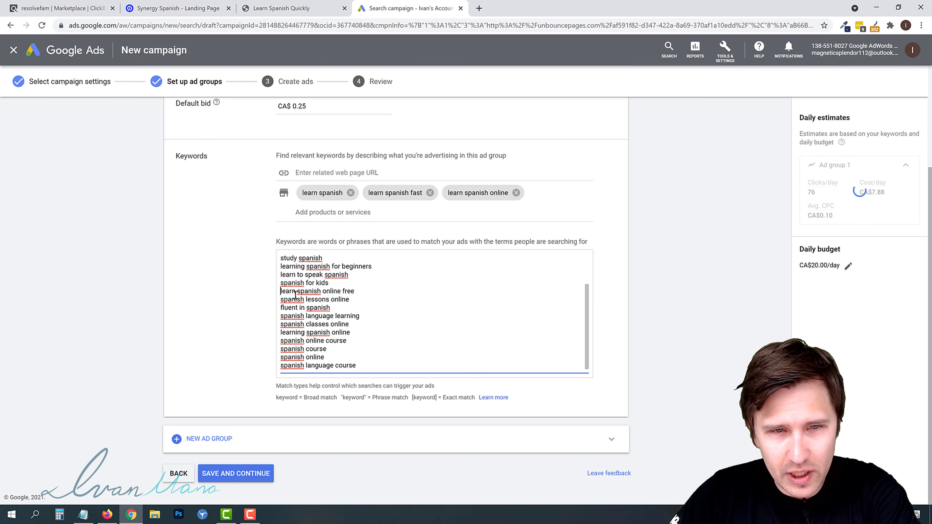
# - Open the Keyword Planner in a new browser tab and switch to it
pyautogui.scroll(3, 301, 303)
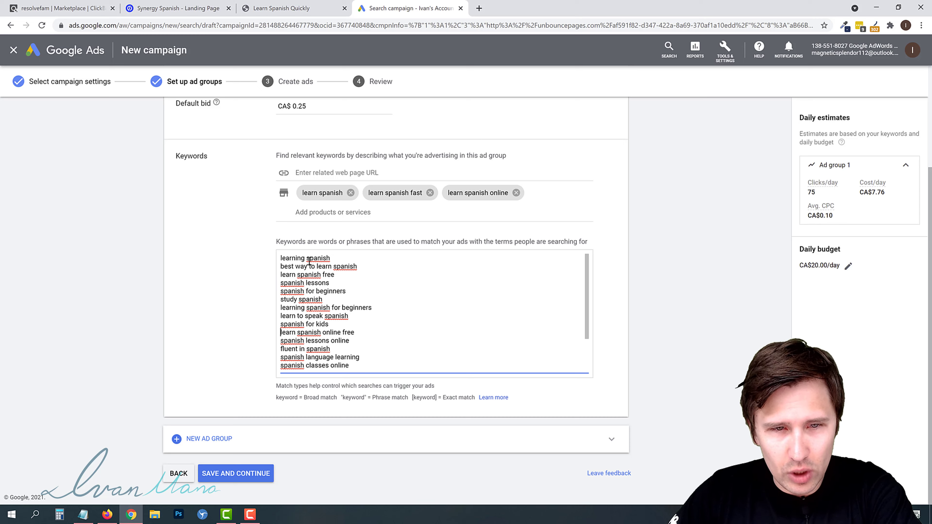
pyautogui.click(718, 58)
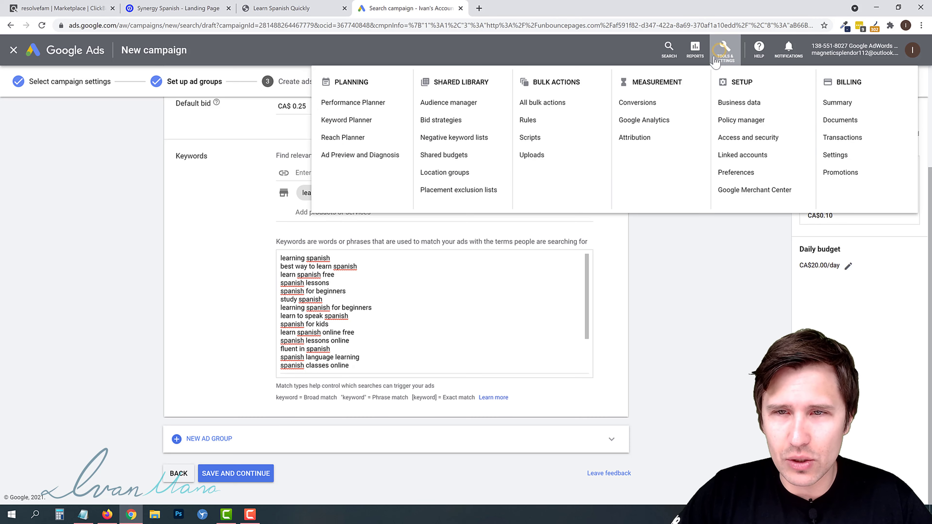
pyautogui.rightClick(345, 119)
pyautogui.click(351, 123)
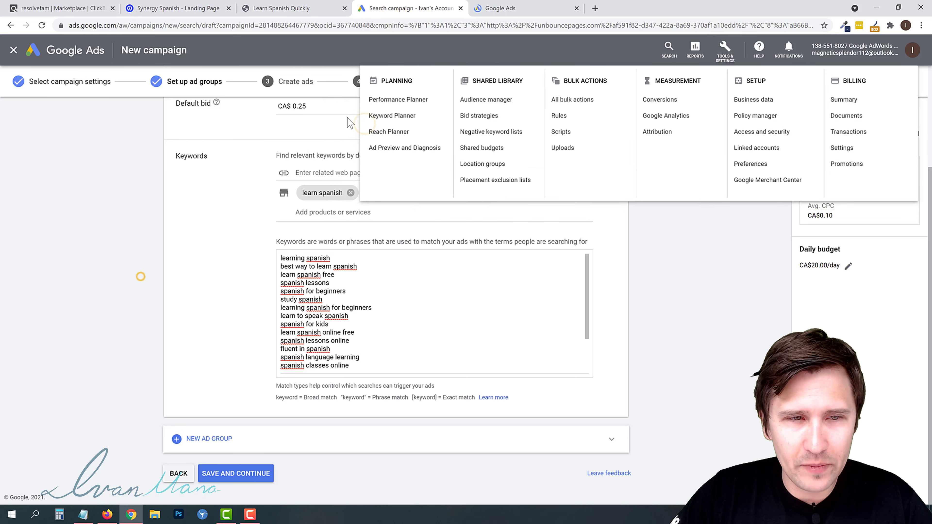
pyautogui.click(141, 277)
pyautogui.click(531, 5)
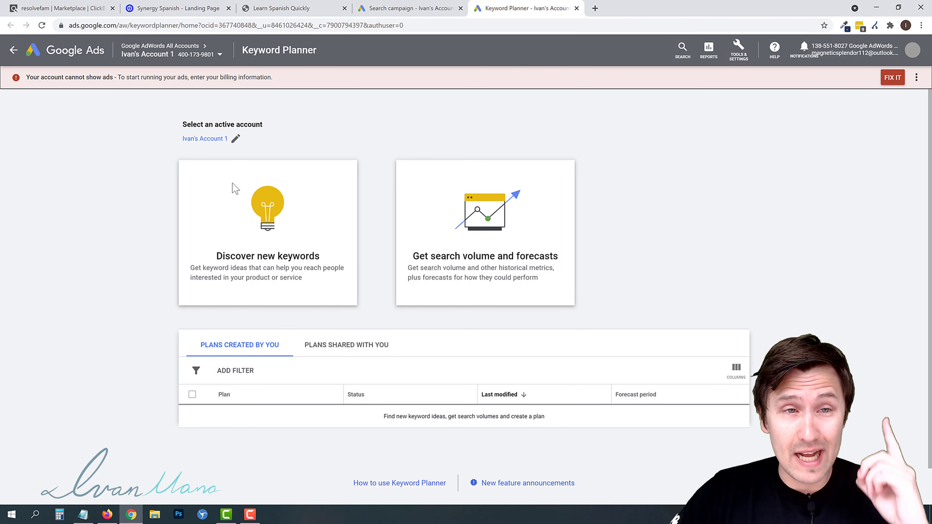
# - Start discovering new keywords and add United States to the targeted locations alongside Canada
pyautogui.click(249, 264)
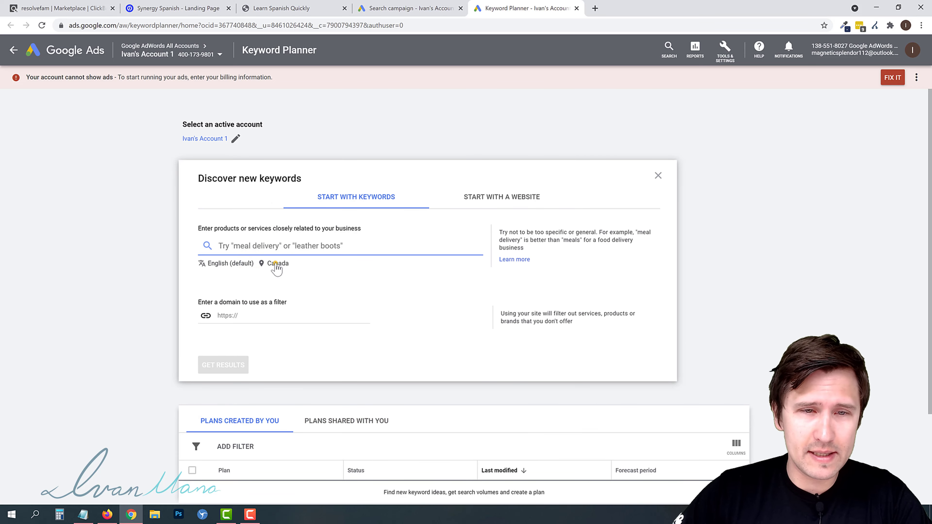
pyautogui.click(277, 264)
pyautogui.click(304, 169)
pyautogui.write('united states')
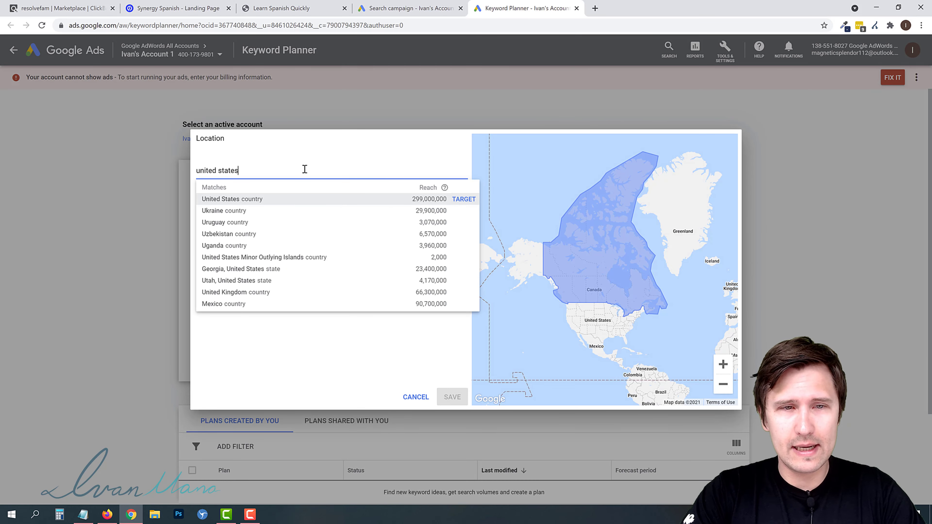
pyautogui.click(307, 199)
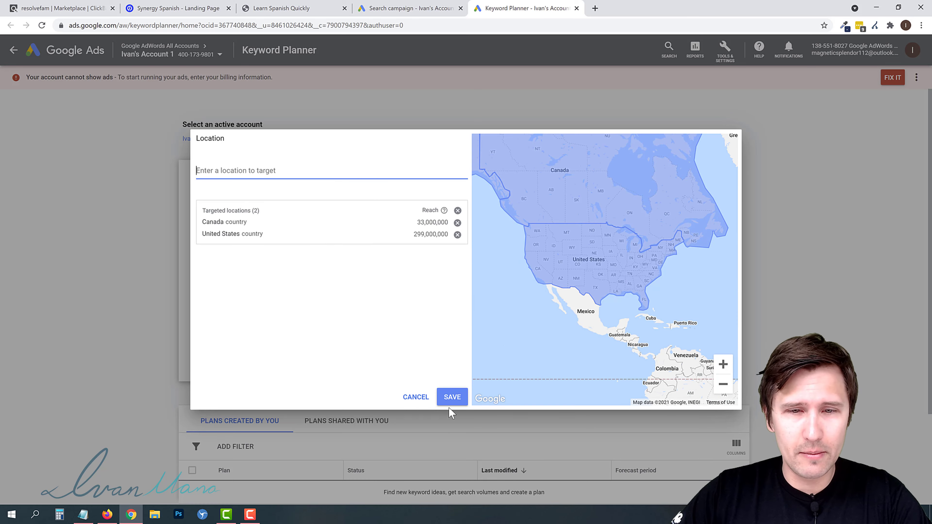
pyautogui.click(451, 397)
# - Enter learn spanish and learn spanish fast as seed keywords and get keyword ideas
pyautogui.click(242, 244)
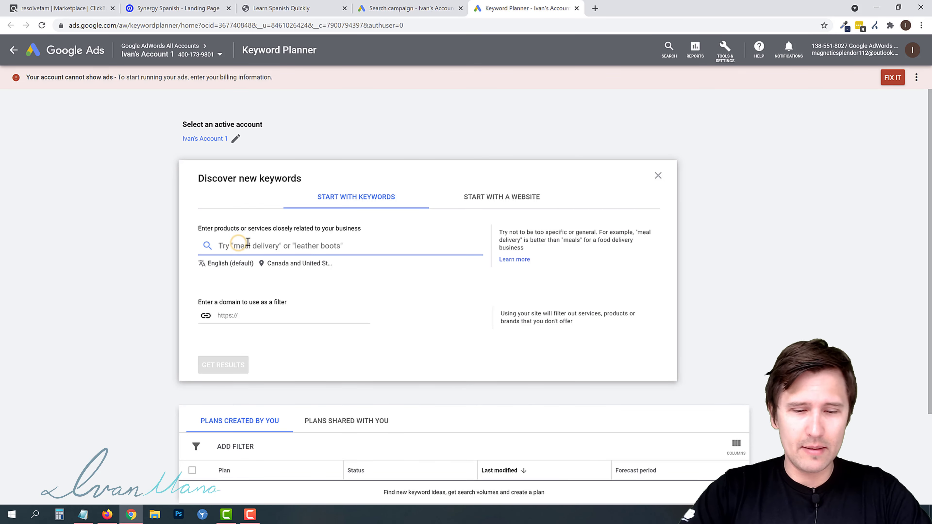
pyautogui.write('learn spanis')
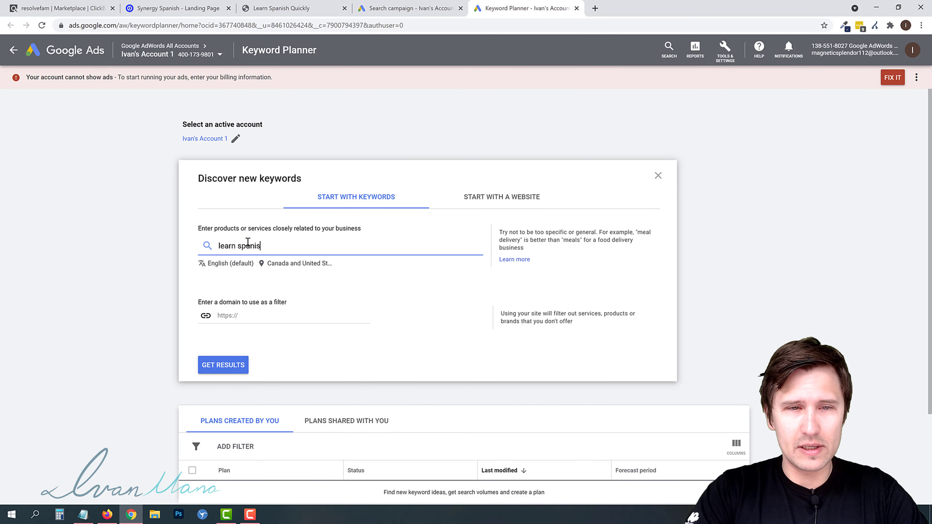
pyautogui.write('h')
pyautogui.press('Return')
pyautogui.write('learn spanish ')
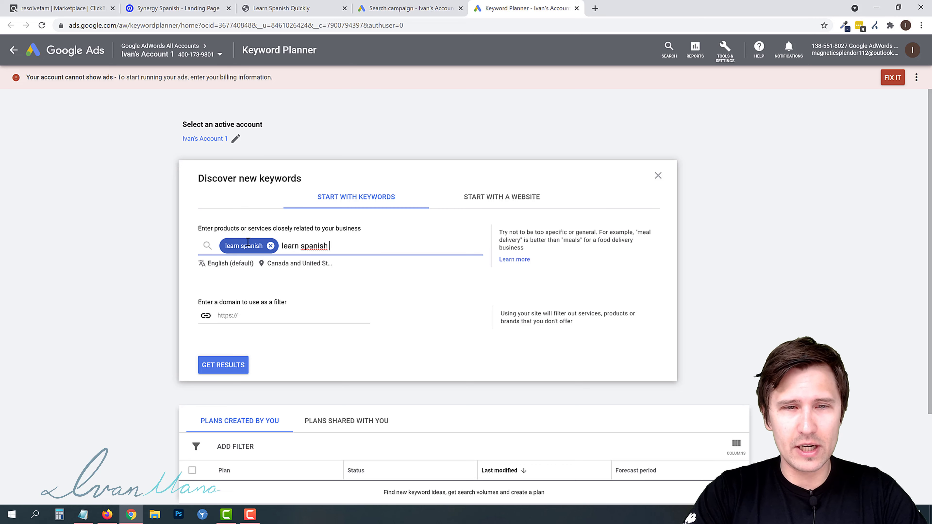
pyautogui.write('fast')
pyautogui.press('Return')
pyautogui.click(230, 367)
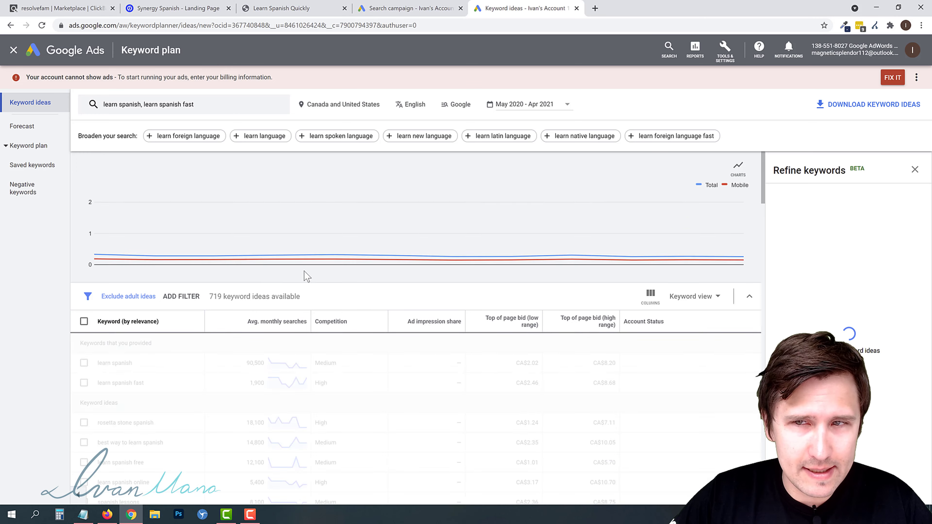
# - Browse the keyword ideas and select all keywords on the results page
pyautogui.scroll(-2, 165, 319)
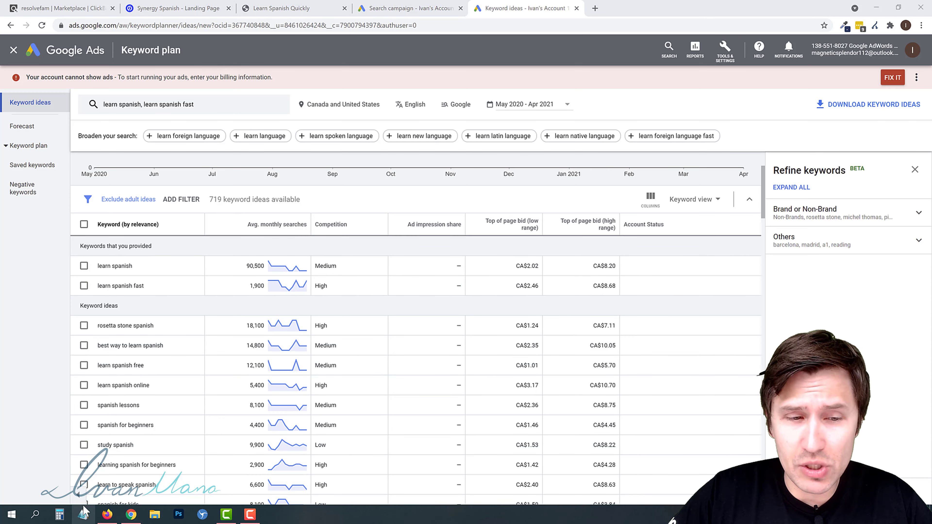
pyautogui.scroll(-5, 272, 313)
pyautogui.scroll(-8, 270, 332)
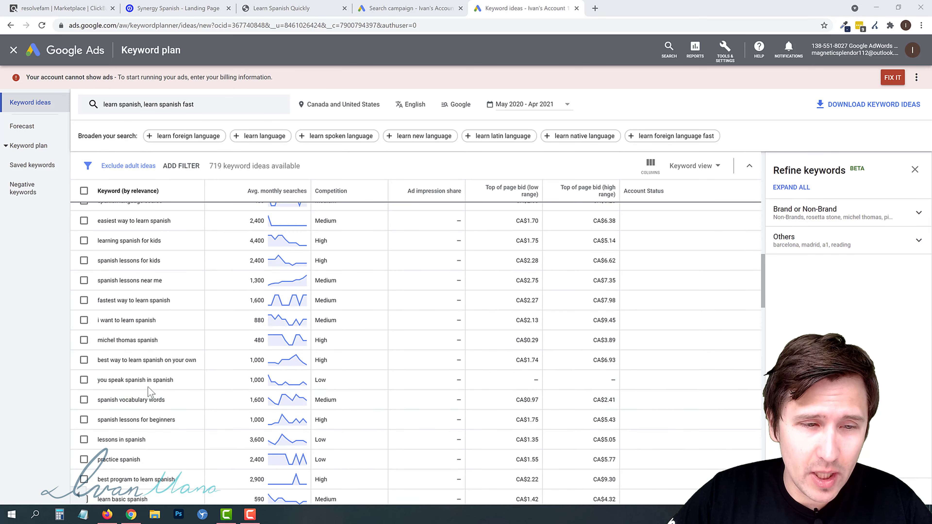
pyautogui.scroll(-15, 168, 373)
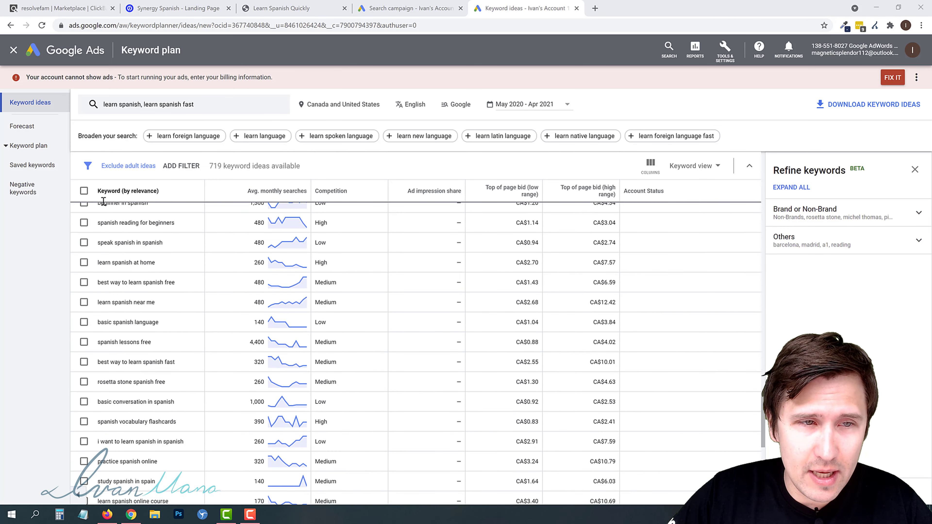
pyautogui.click(84, 191)
pyautogui.scroll(5, 205, 253)
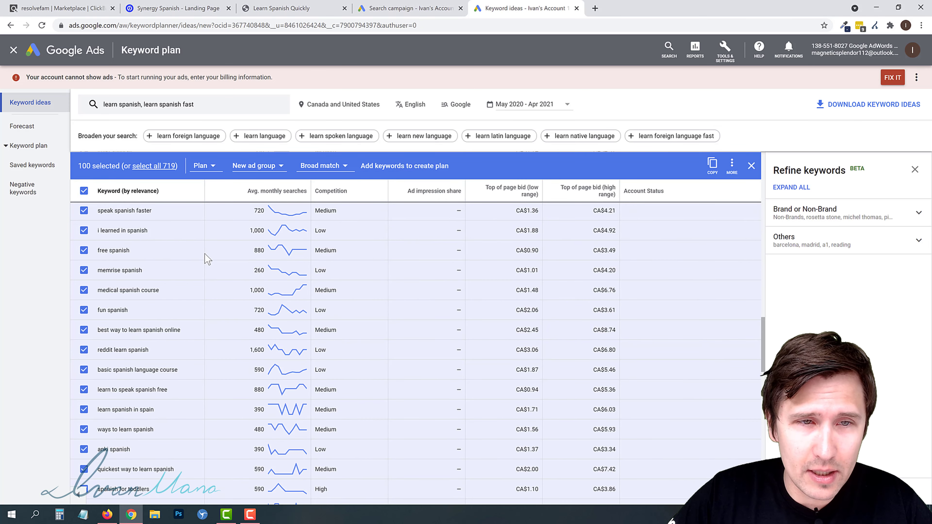
pyautogui.scroll(5, 205, 253)
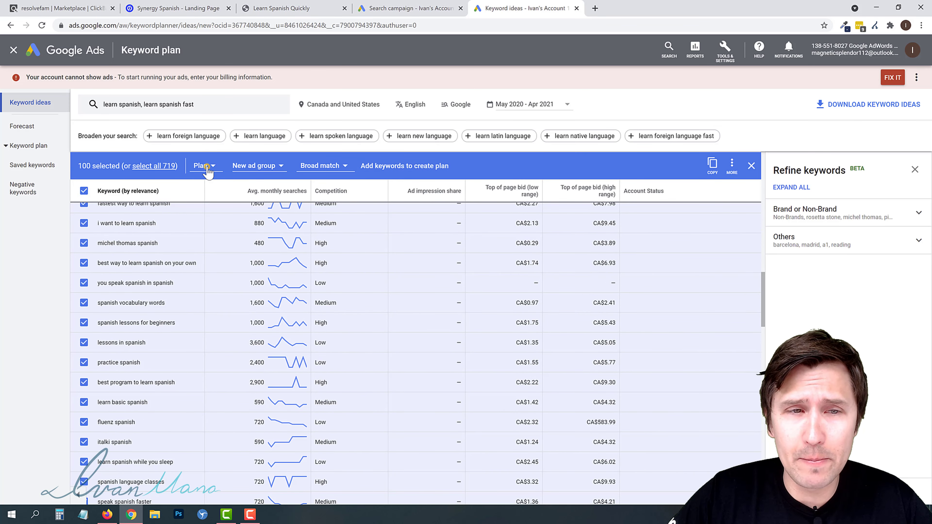
# - Try adding the selected keywords to the existing ted's woodworking campaign
pyautogui.click(207, 166)
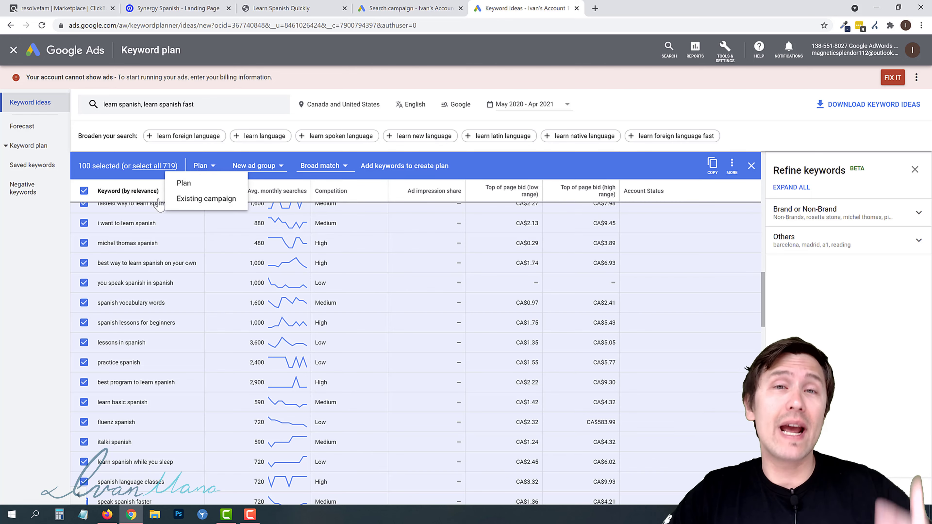
pyautogui.click(206, 200)
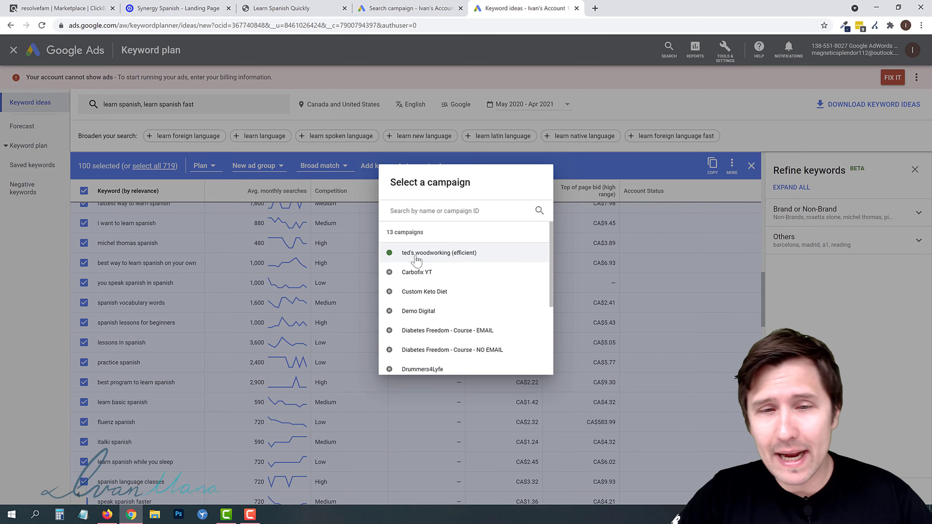
pyautogui.click(452, 252)
pyautogui.click(360, 226)
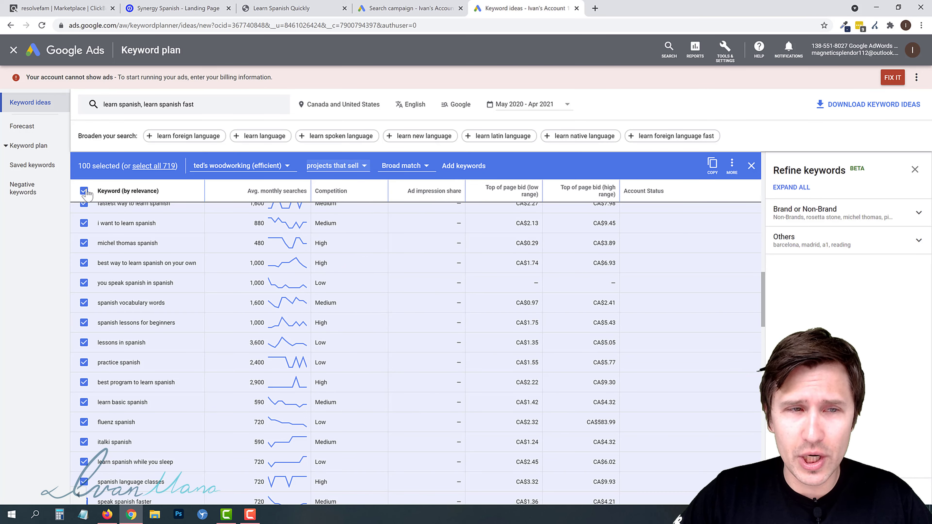
# - Switch the destination back to a new plan, add the selected keywords to create a plan, and open the keyword plan
pyautogui.click(221, 165)
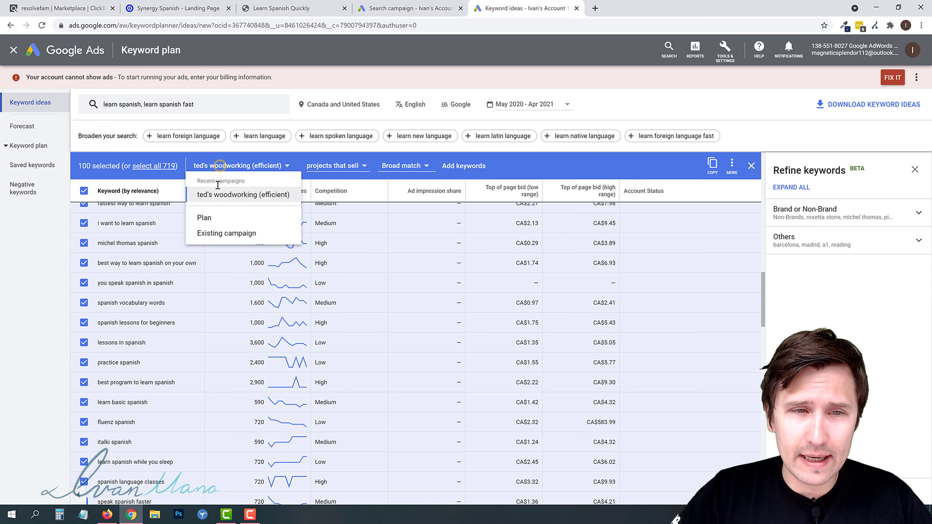
pyautogui.click(220, 219)
pyautogui.click(395, 166)
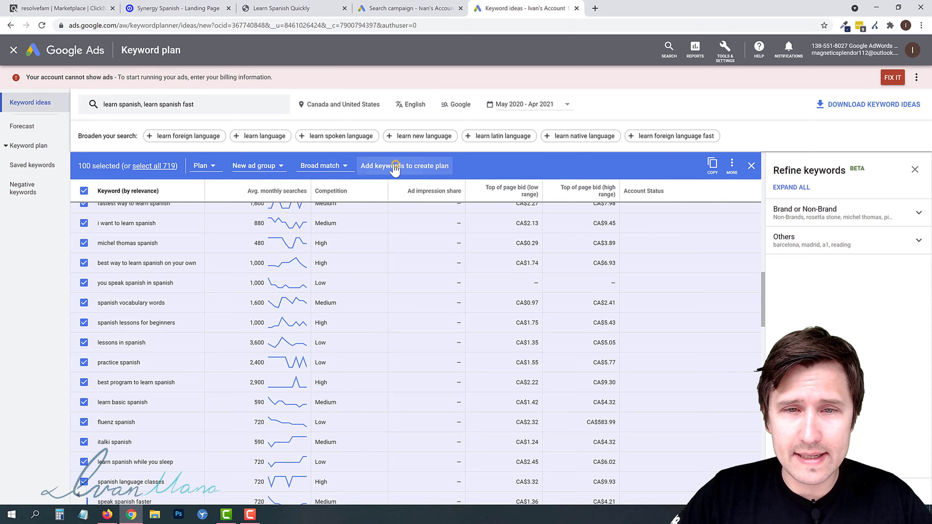
pyautogui.click(30, 147)
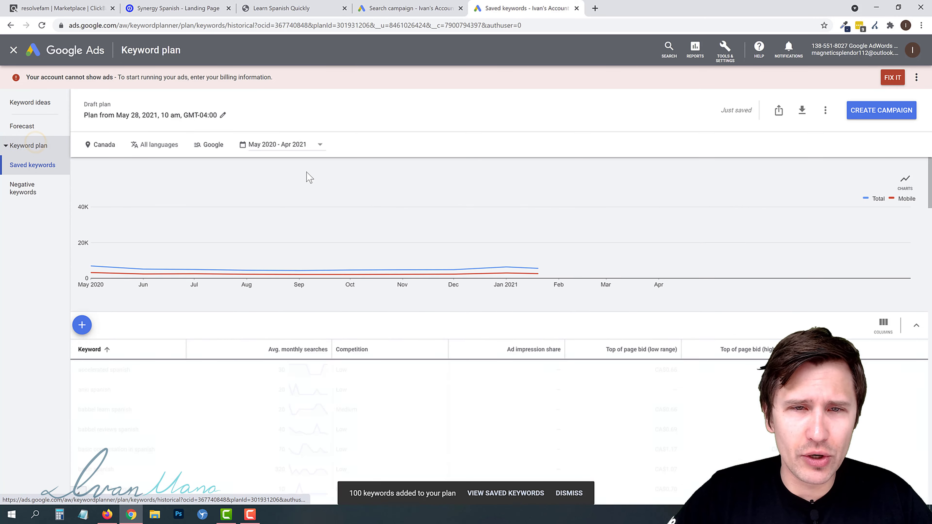
# - Review the saved keywords and the plan's download options, then go back to the keyword ideas
pyautogui.scroll(-2, 196, 407)
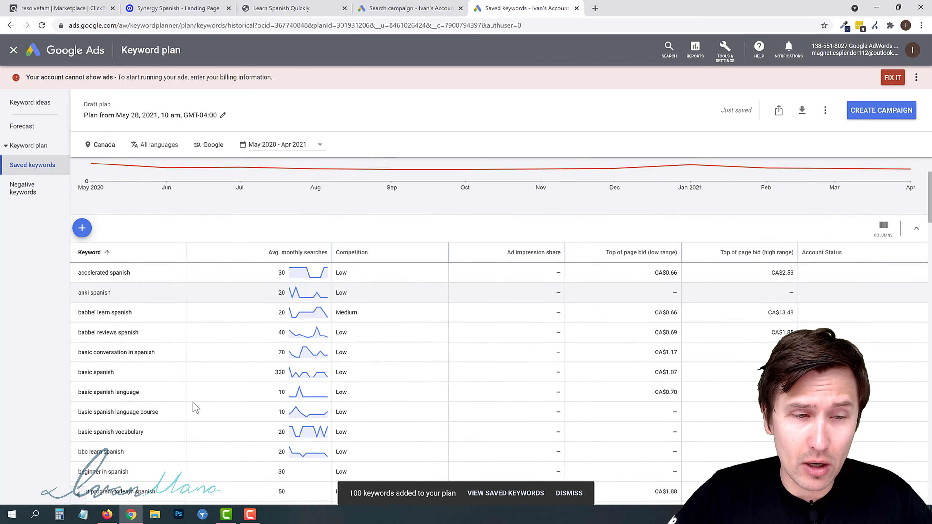
pyautogui.scroll(-15, 265, 377)
pyautogui.scroll(20, 396, 358)
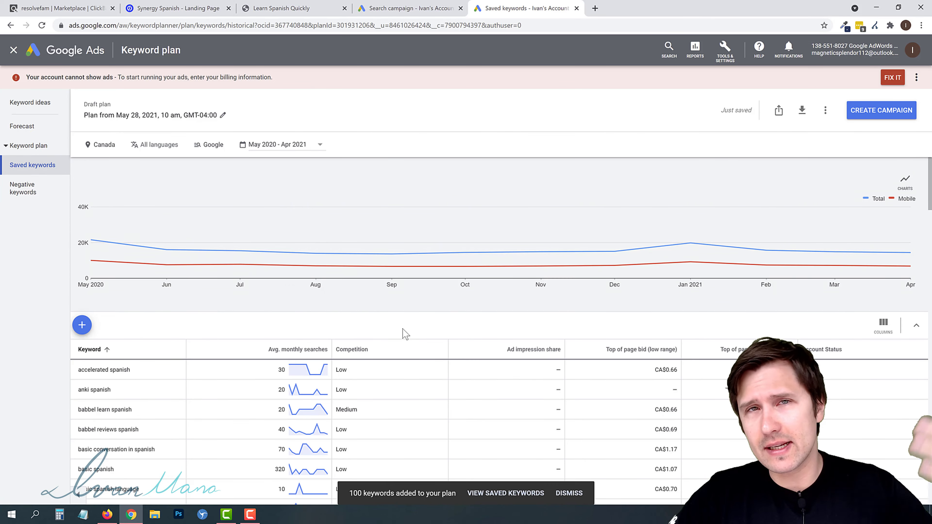
pyautogui.click(803, 111)
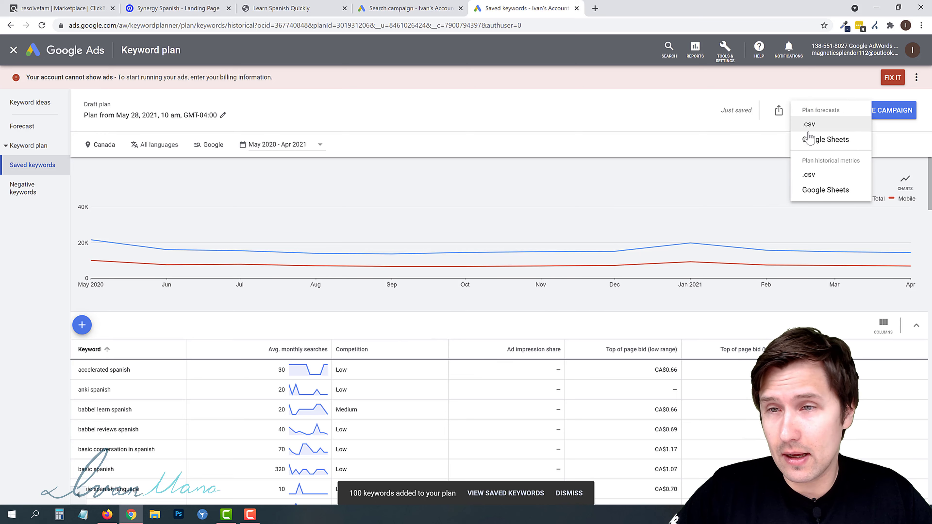
pyautogui.click(645, 81)
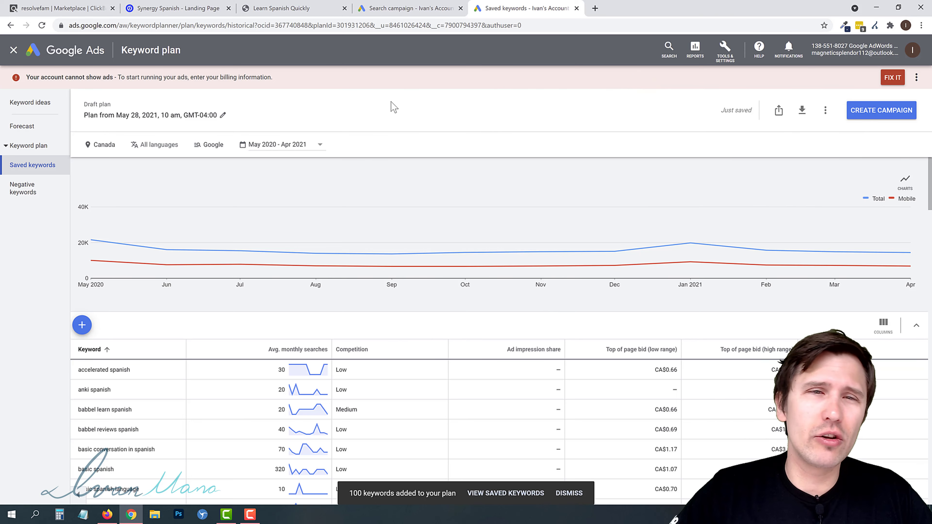
pyautogui.click(423, 7)
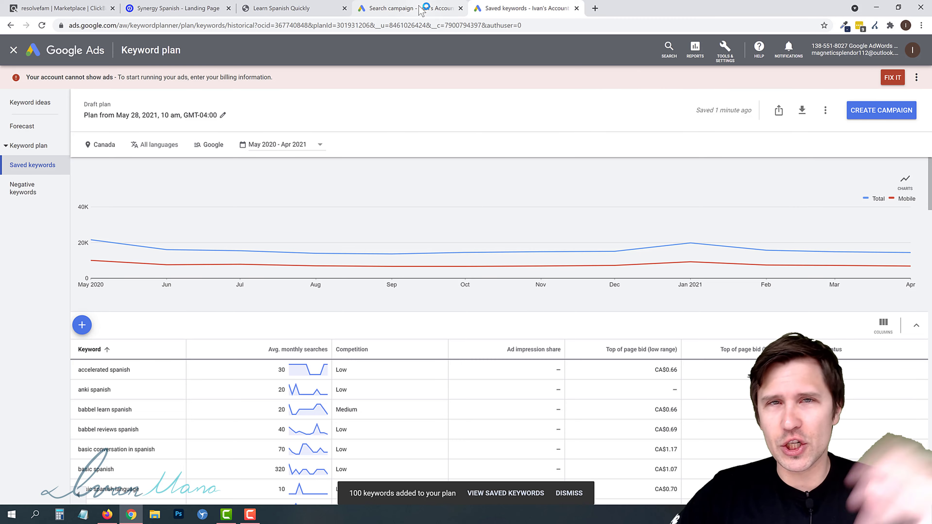
pyautogui.click(26, 103)
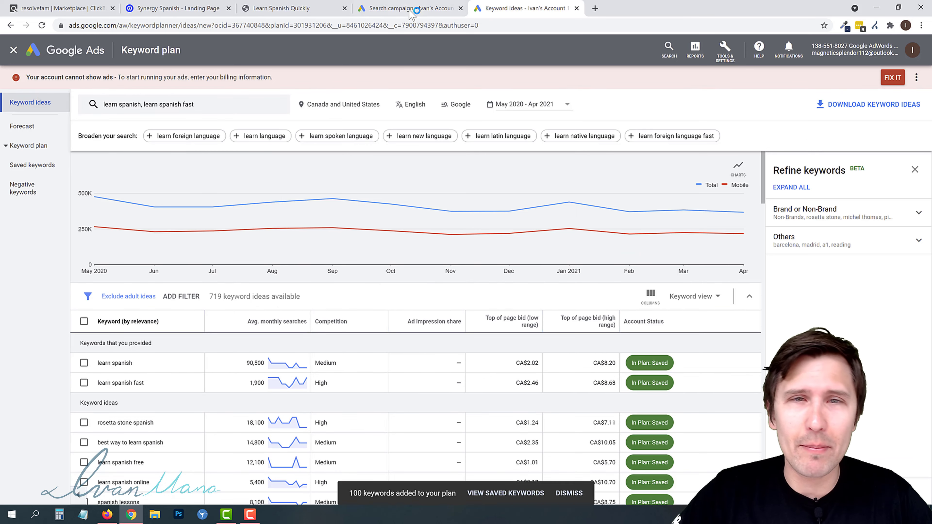
# - Return to the campaign draft, review the ad group's keyword list, and save and continue to ad creation
pyautogui.click(410, 10)
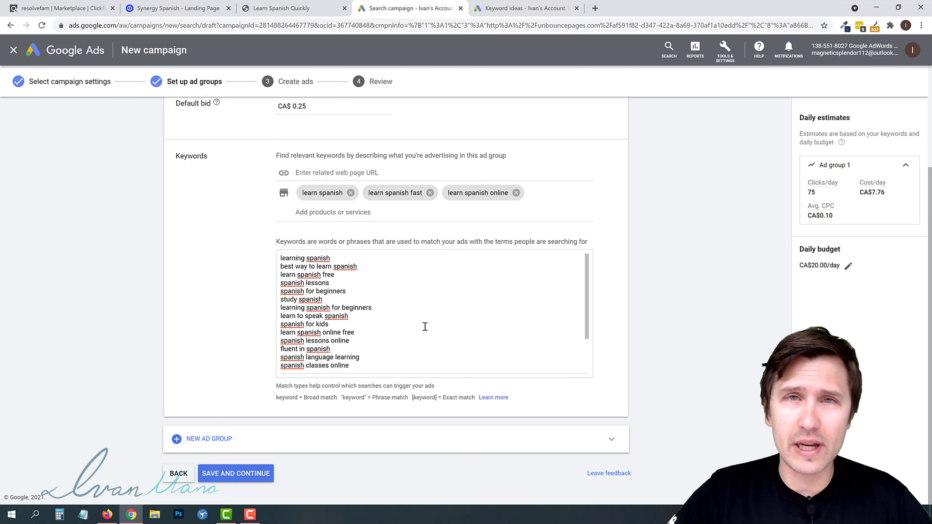
pyautogui.scroll(-2, 392, 344)
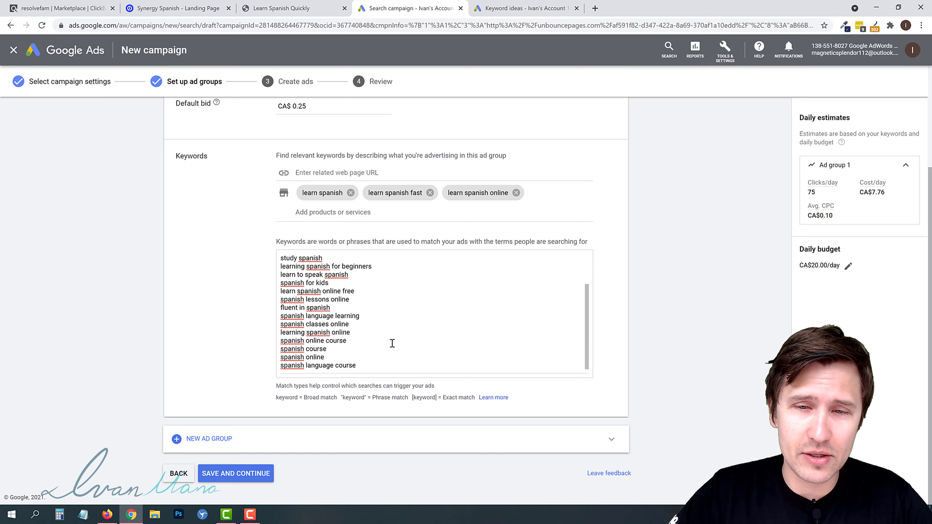
pyautogui.scroll(2, 391, 343)
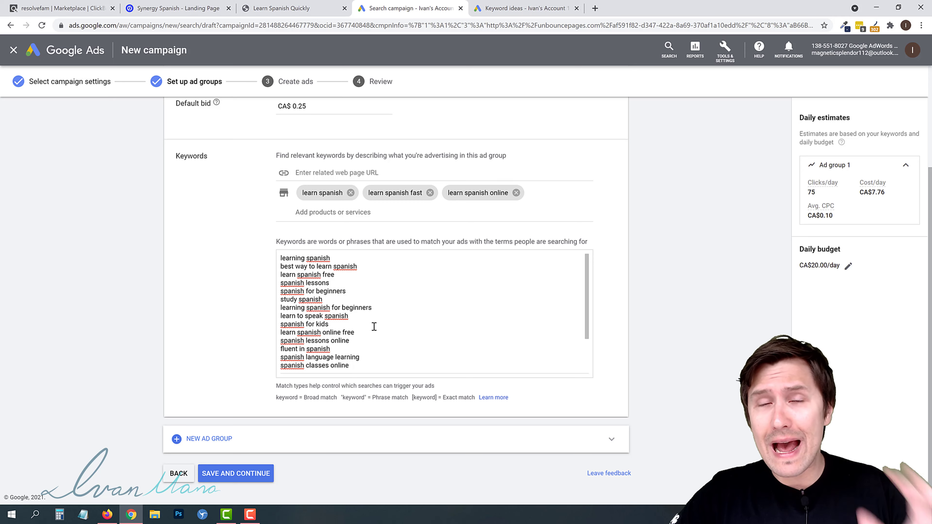
pyautogui.scroll(-2, 374, 327)
pyautogui.scroll(3, 257, 354)
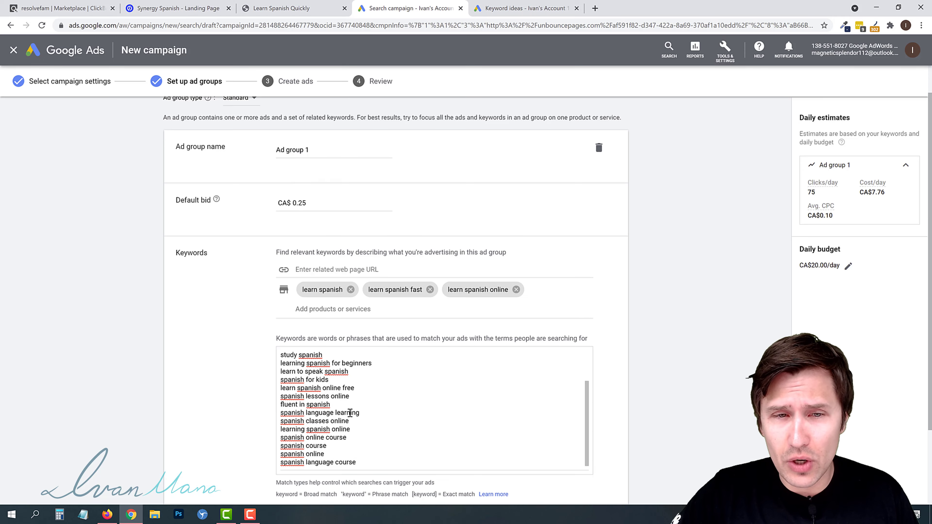
pyautogui.scroll(2, 330, 422)
pyautogui.scroll(-3, 158, 380)
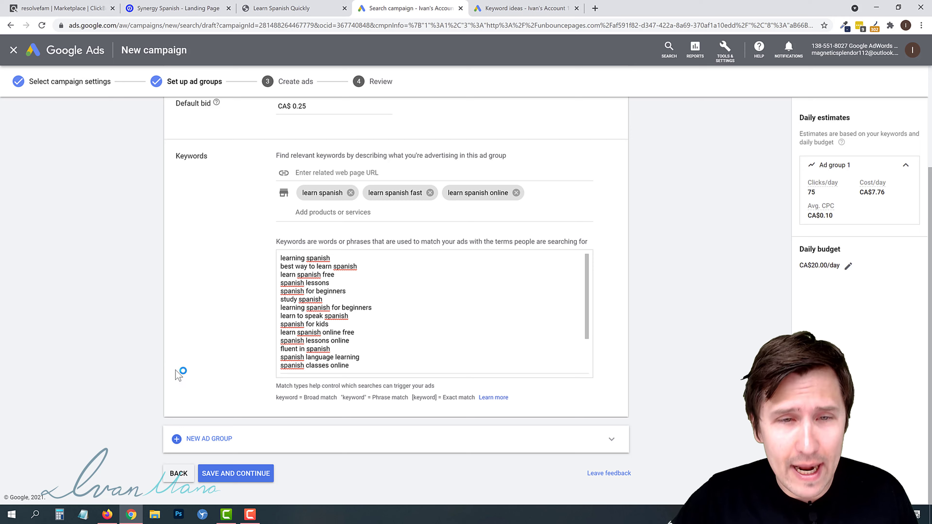
pyautogui.moveTo(293, 267); pyautogui.dragTo(340, 266)
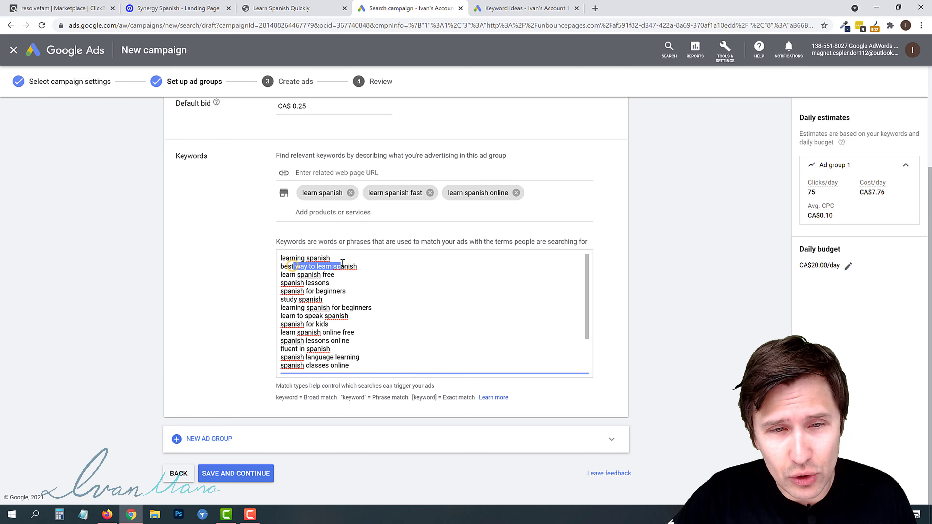
pyautogui.moveTo(288, 291); pyautogui.dragTo(323, 291)
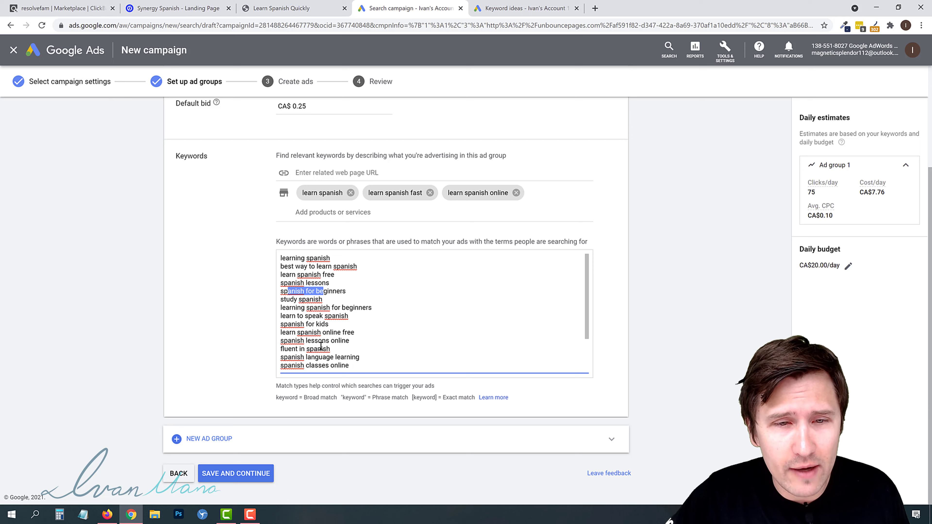
pyautogui.moveTo(285, 324); pyautogui.dragTo(330, 325)
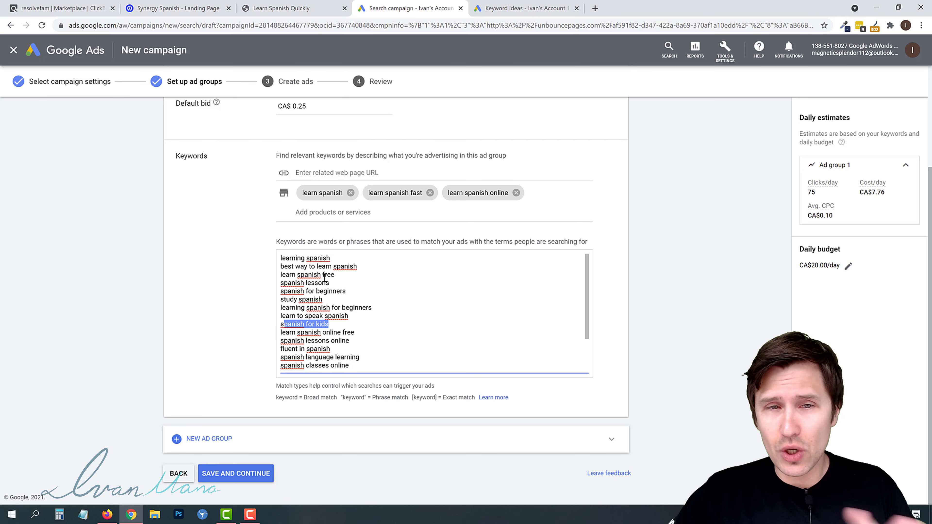
pyautogui.click(233, 477)
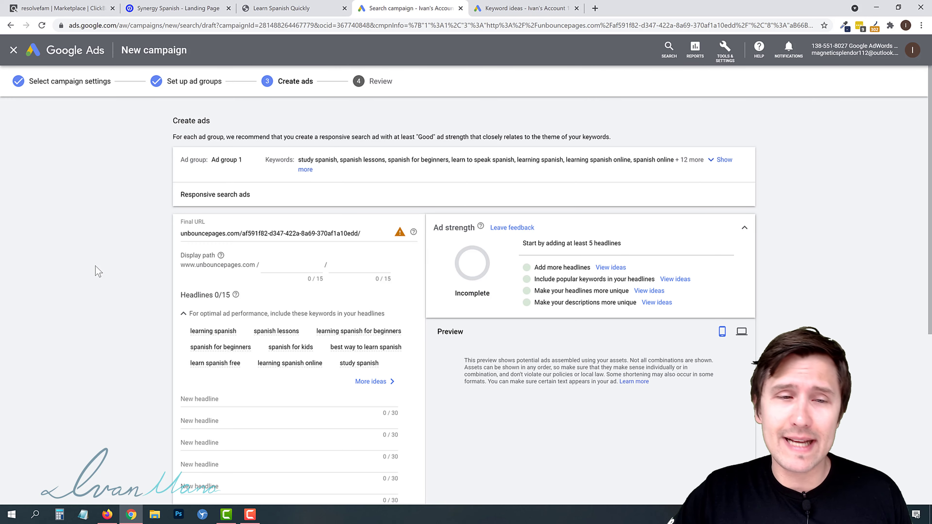
# - Switch the ad from a responsive search ad back to text ads and expand the full keyword list
pyautogui.scroll(-5, 120, 308)
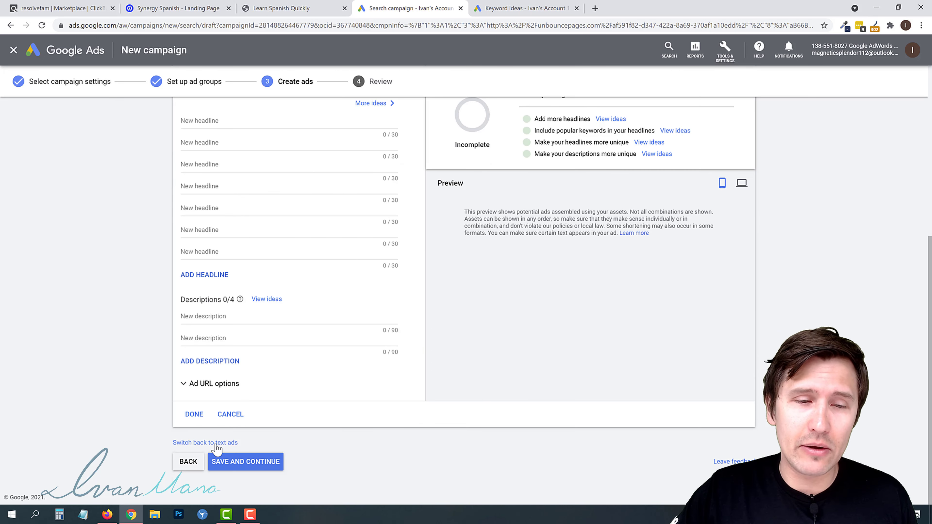
pyautogui.scroll(2, 125, 389)
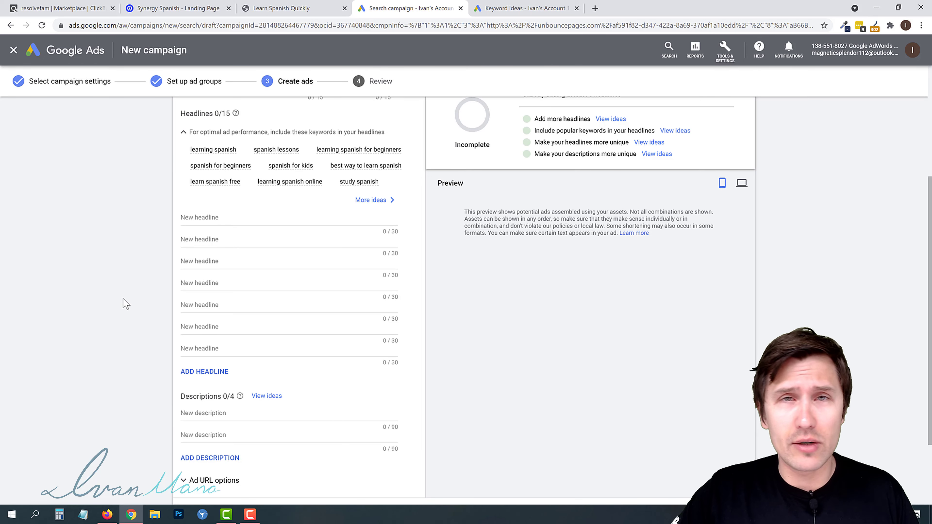
pyautogui.scroll(-2, 126, 303)
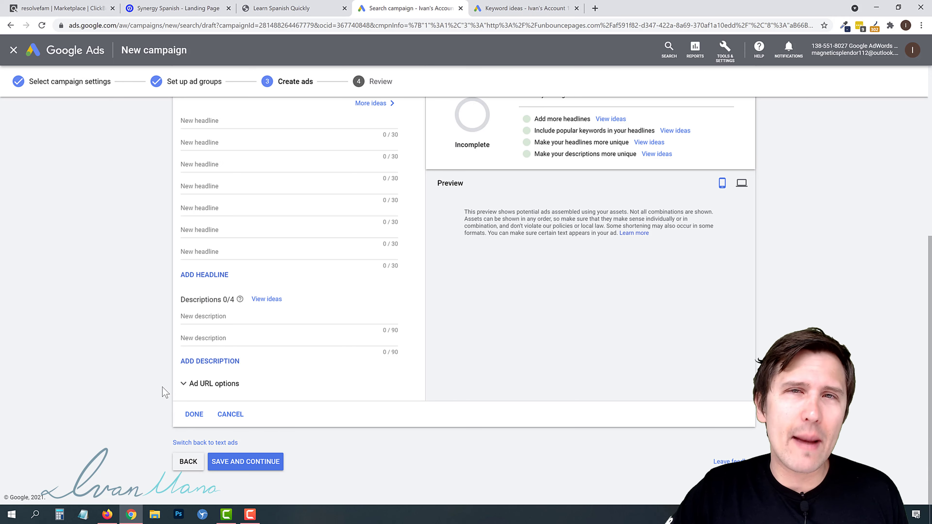
pyautogui.click(204, 441)
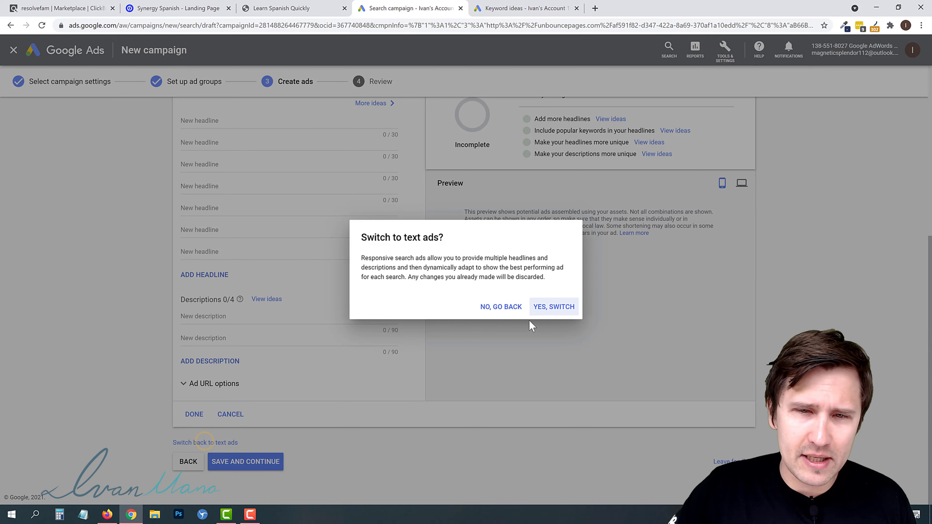
pyautogui.click(540, 307)
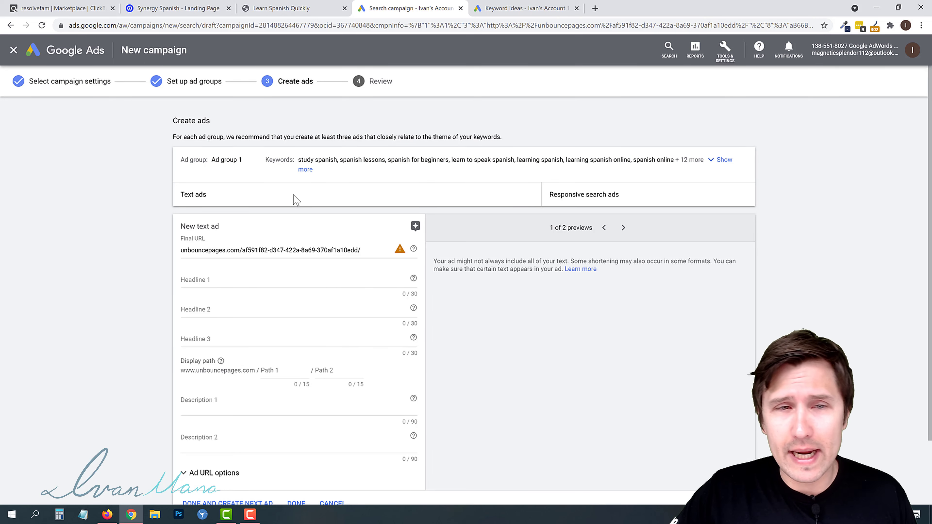
pyautogui.click(304, 170)
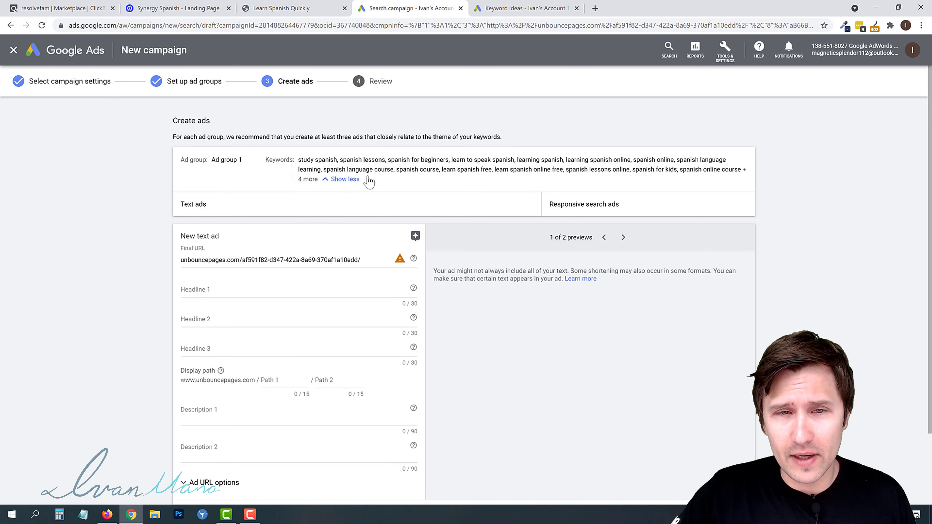
# - Try entering Spanish for Beginners as Headline 1, then clear the field
pyautogui.click(209, 292)
pyautogui.write('S')
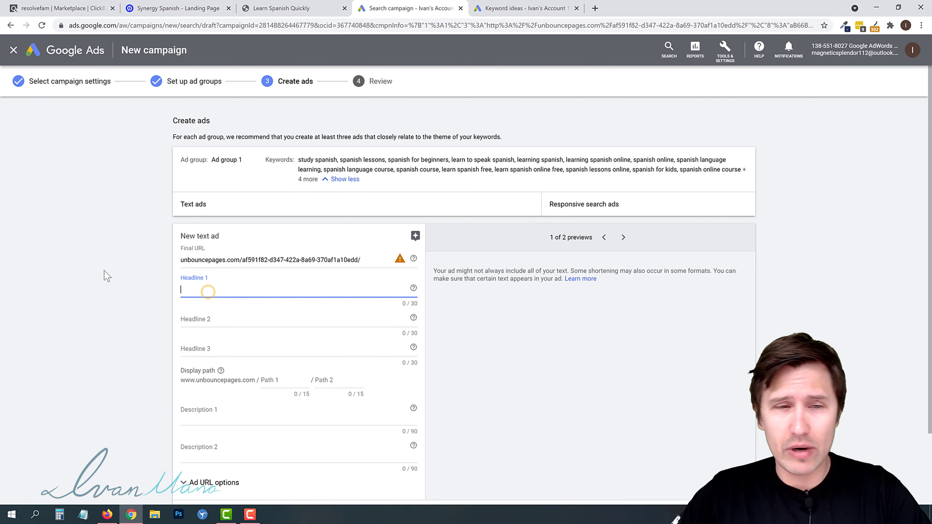
pyautogui.write('tudy')
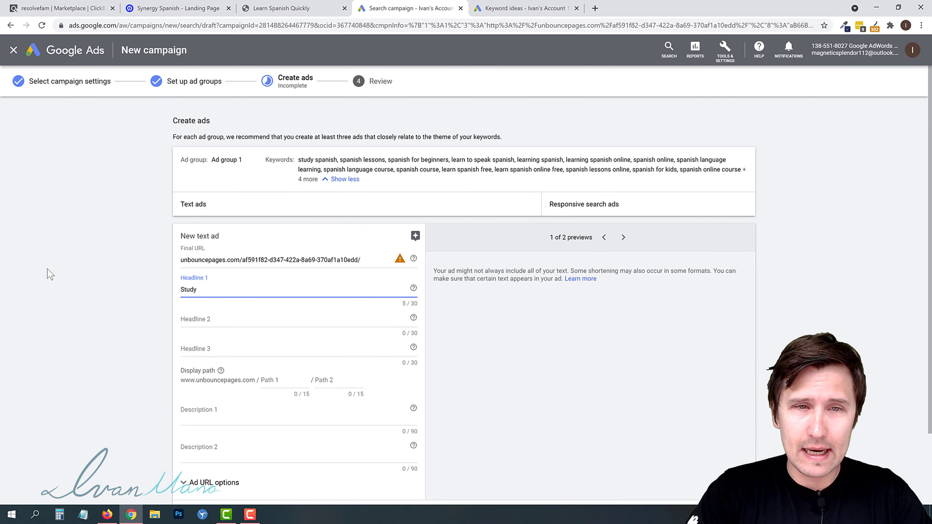
pyautogui.press('BackSpace')
pyautogui.press('BackSpace')
pyautogui.press('BackSpace')
pyautogui.press('BackSpace')
pyautogui.press('BackSpace')
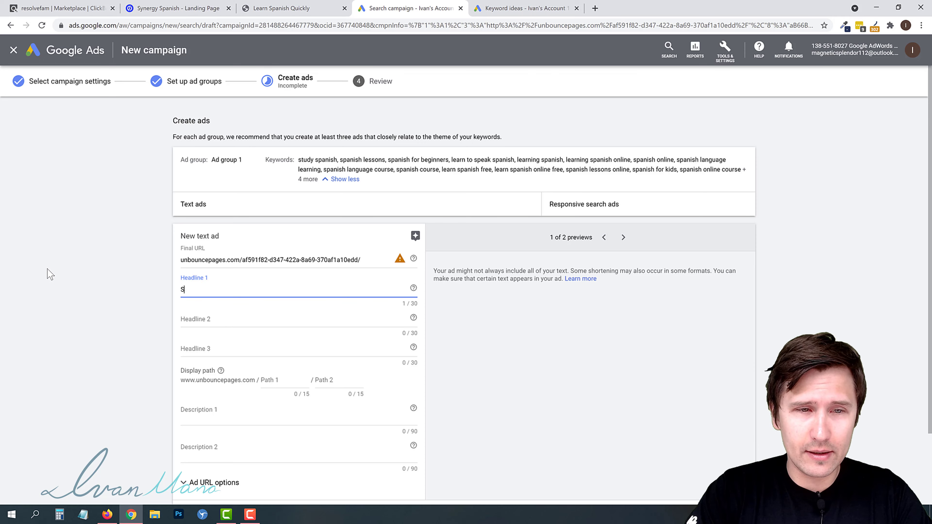
pyautogui.write('Spanish for Beginners')
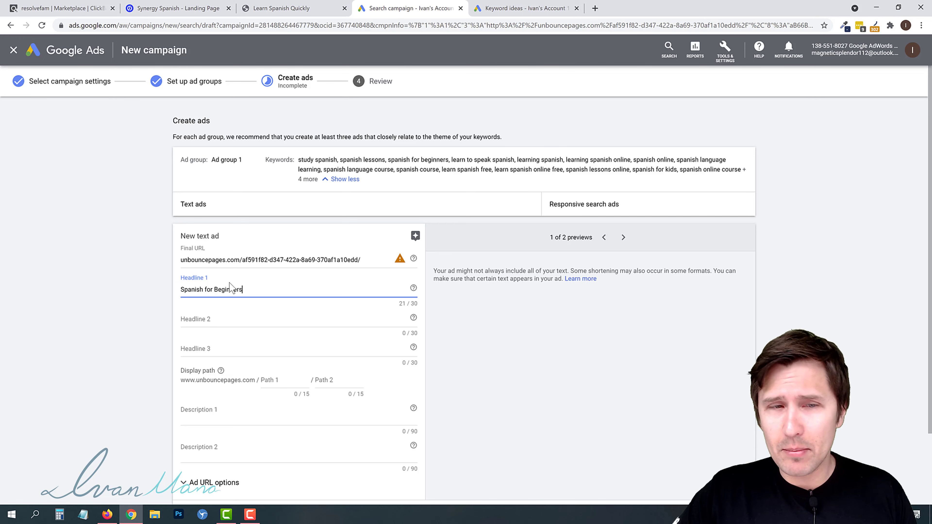
pyautogui.moveTo(184, 291); pyautogui.dragTo(239, 291)
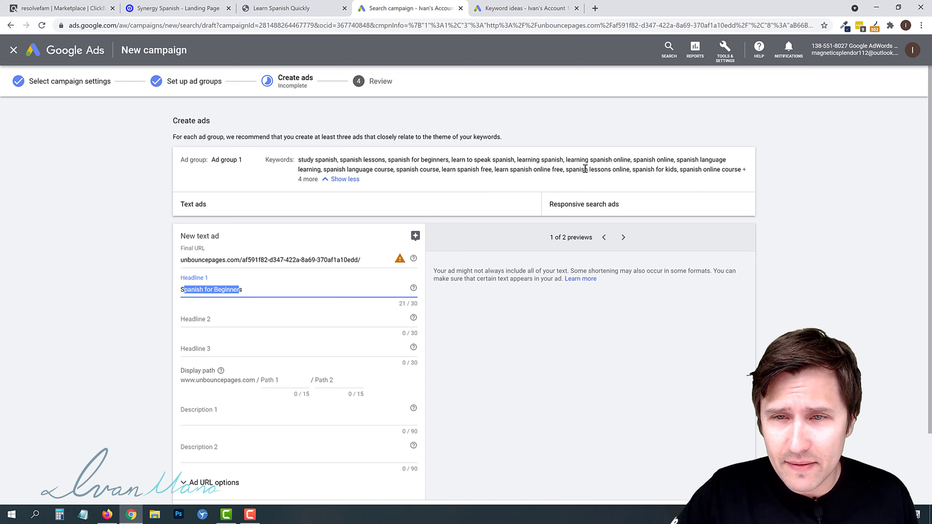
pyautogui.moveTo(632, 169); pyautogui.dragTo(681, 176)
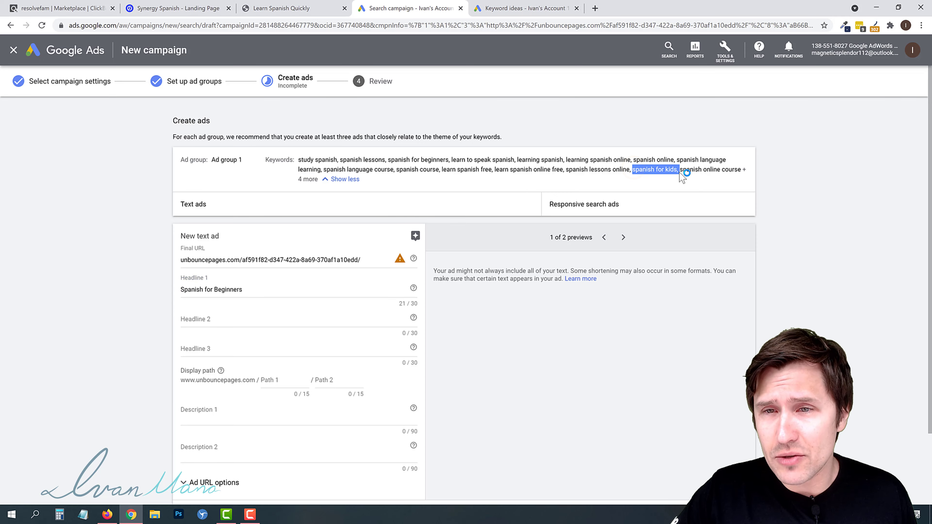
pyautogui.tripleClick(232, 289)
pyautogui.press('BackSpace')
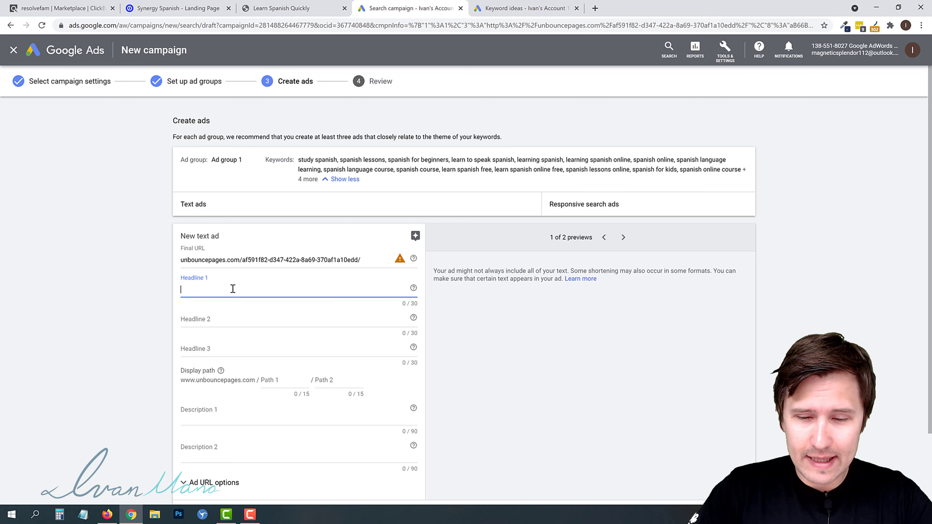
# - Insert a keyword insertion into Headline 1 with default text Learn Spanish Online Course in title case
pyautogui.write('{')
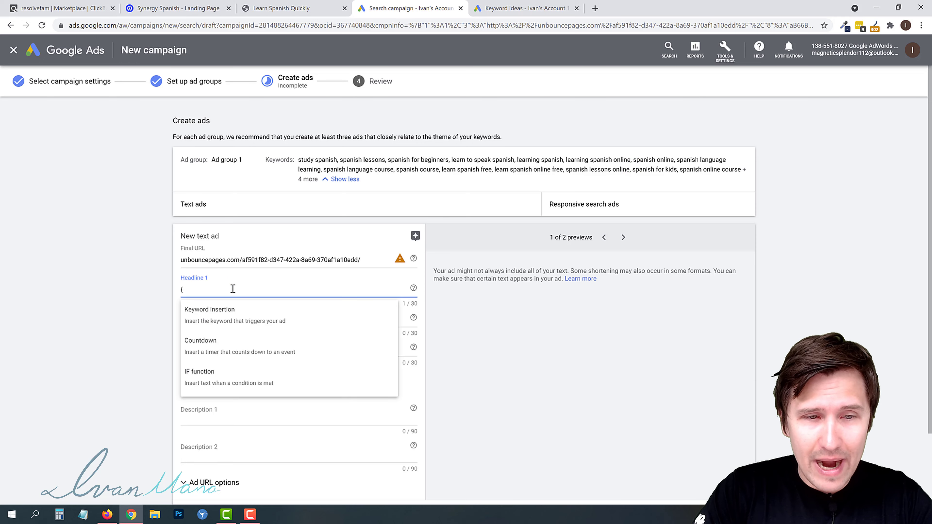
pyautogui.click(243, 316)
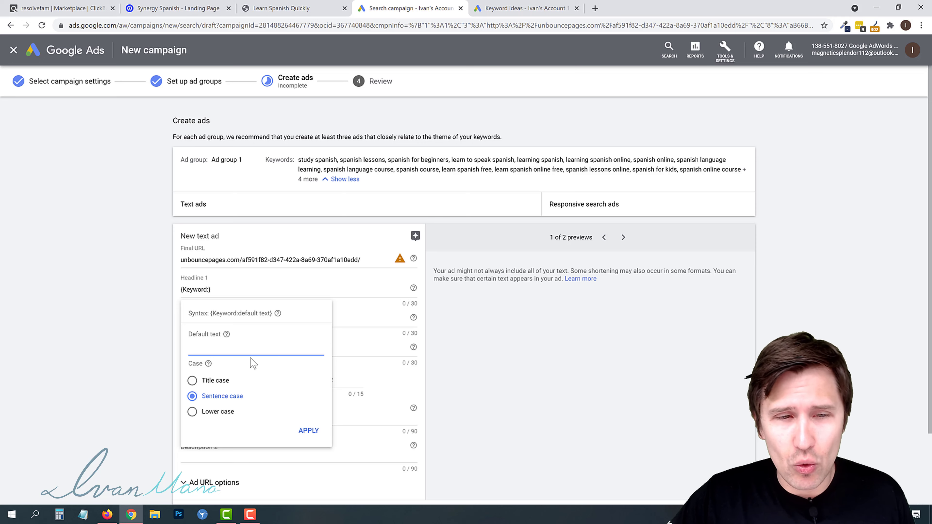
pyautogui.click(191, 380)
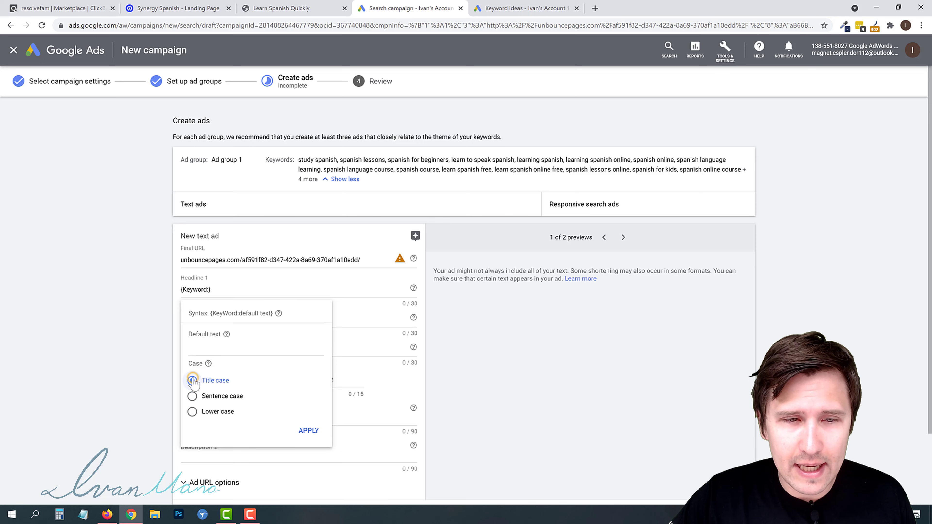
pyautogui.click(206, 351)
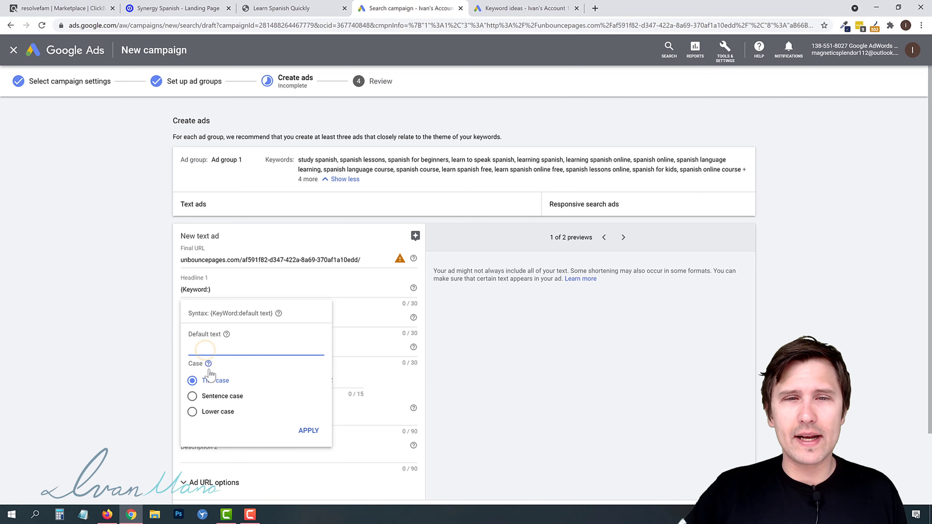
pyautogui.moveTo(209, 366)
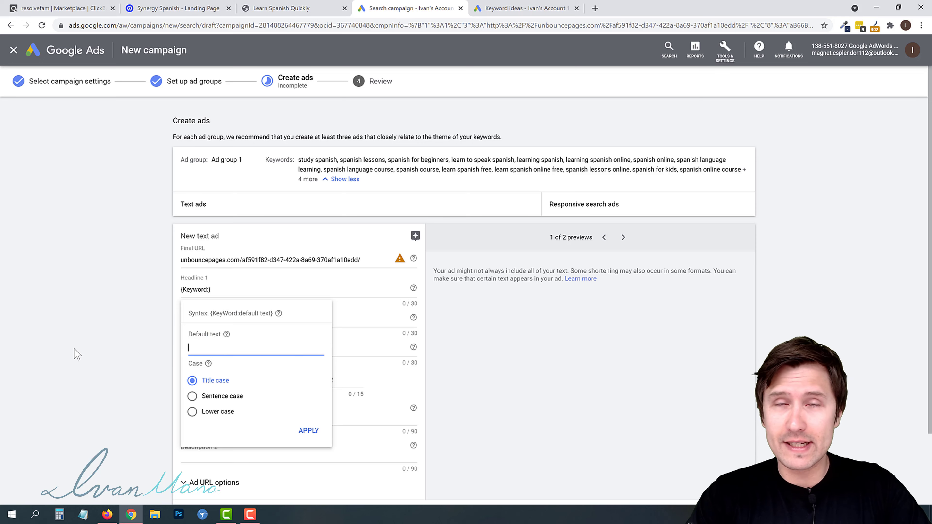
pyautogui.write('Lea')
pyautogui.press('BackSpace')
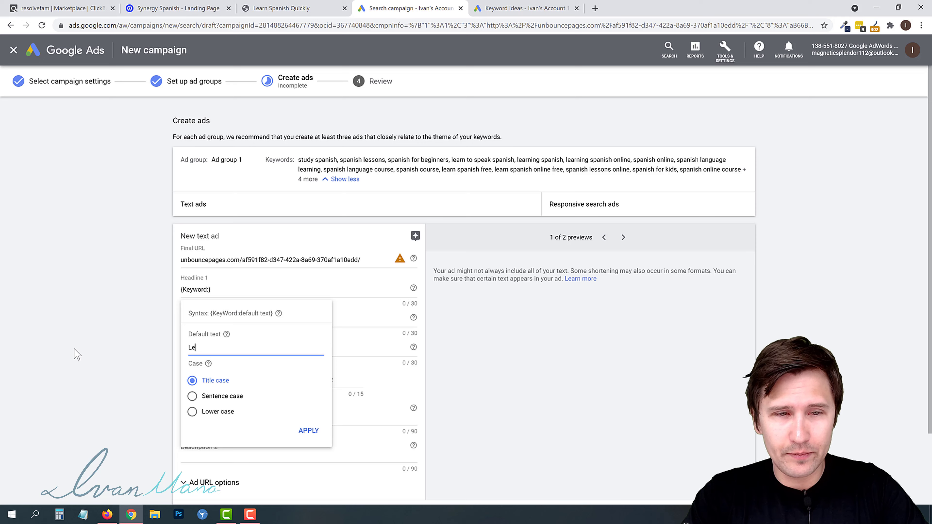
pyautogui.write('arn Spanish ')
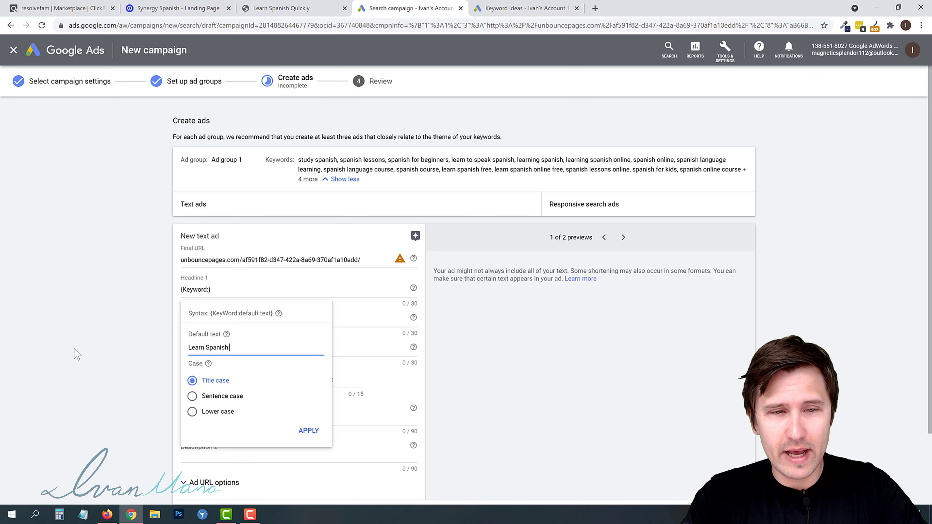
pyautogui.write('Online Course')
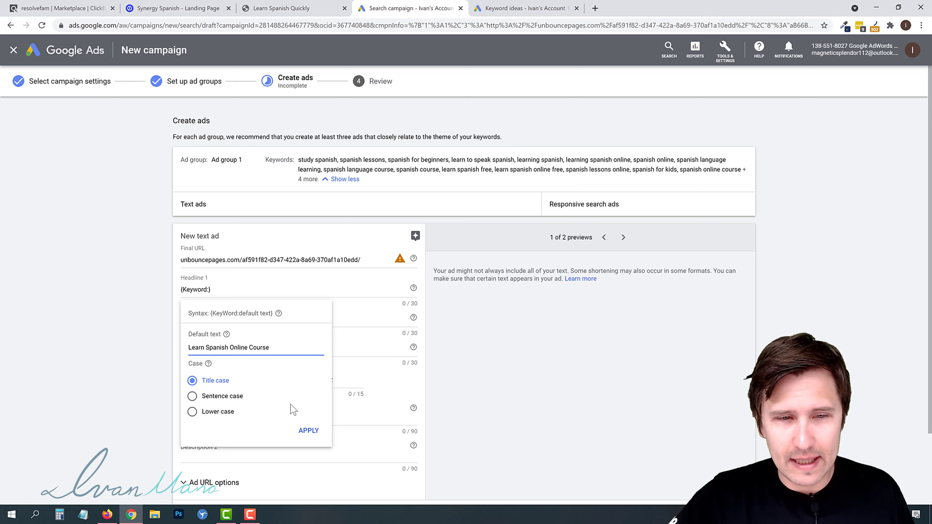
pyautogui.click(307, 432)
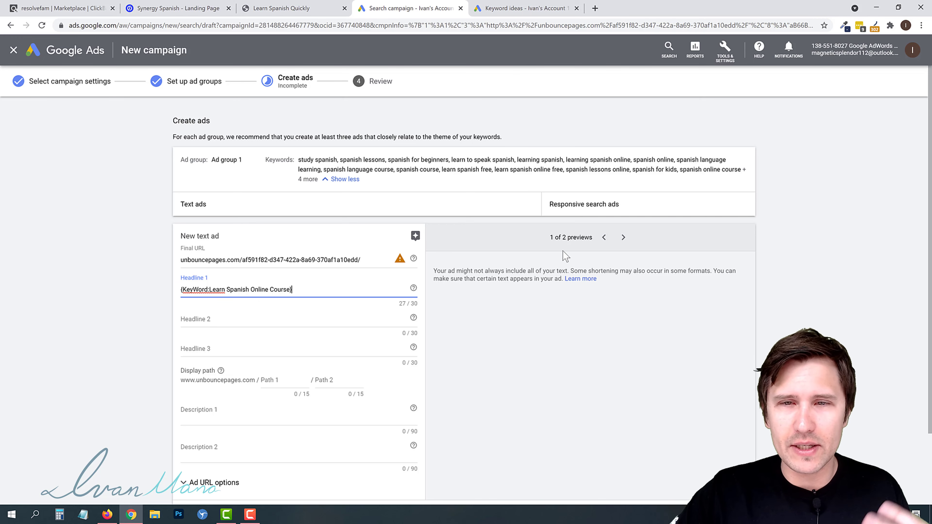
# - Compare Headline 1 against individual keywords in the ad group's keyword list
pyautogui.moveTo(637, 169); pyautogui.dragTo(668, 171)
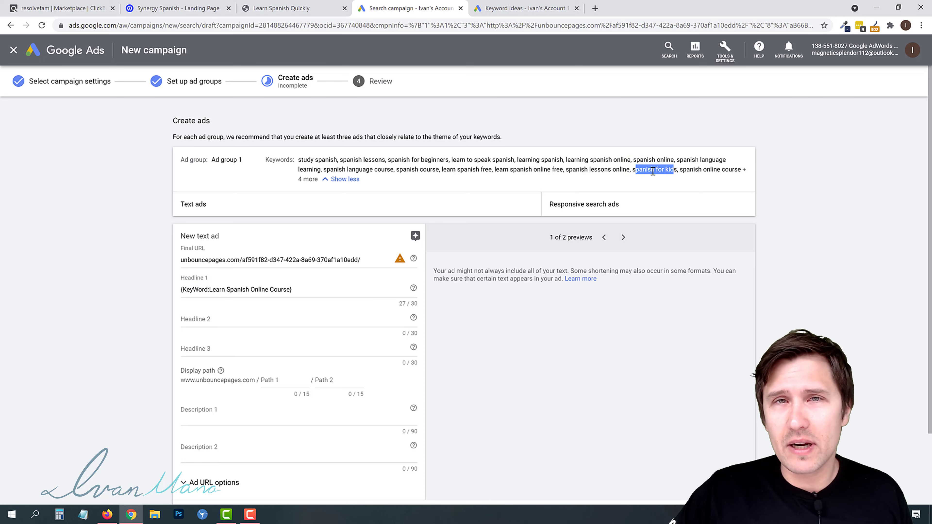
pyautogui.click(635, 177)
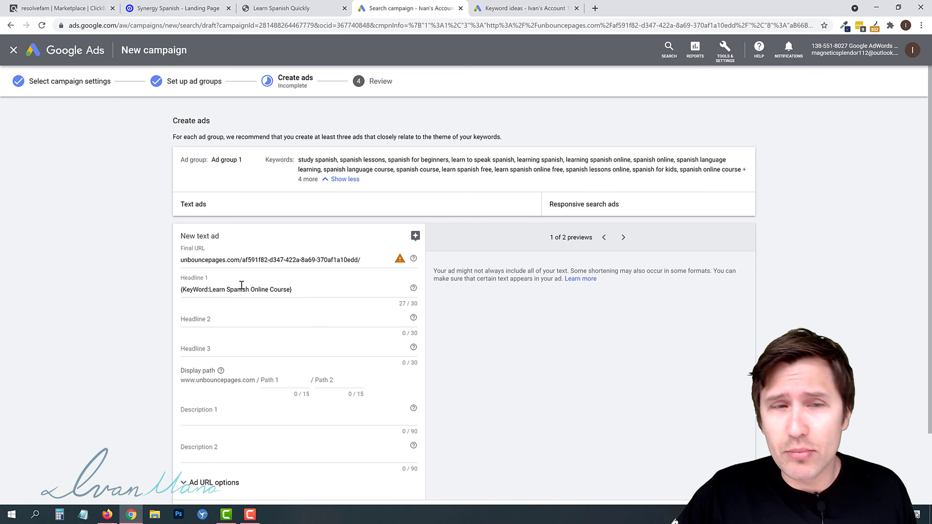
pyautogui.click(186, 289)
pyautogui.moveTo(185, 290); pyautogui.dragTo(273, 287)
pyautogui.click(137, 298)
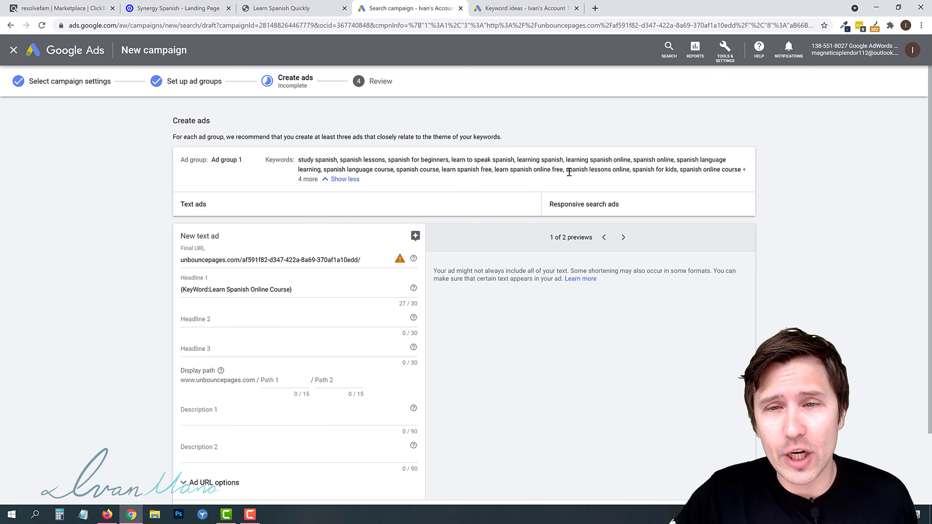
pyautogui.moveTo(568, 171); pyautogui.dragTo(610, 173)
pyautogui.moveTo(460, 160); pyautogui.dragTo(517, 160)
pyautogui.click(474, 160)
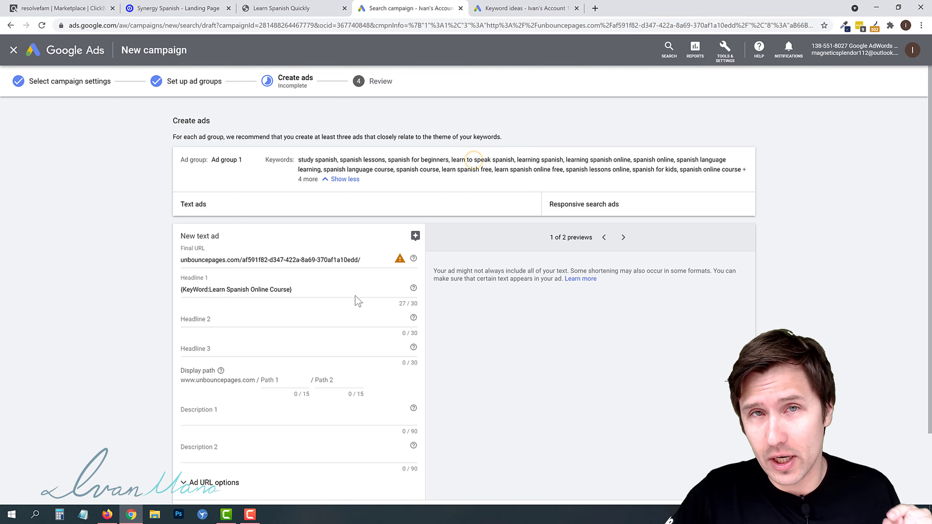
pyautogui.moveTo(452, 160); pyautogui.dragTo(518, 161)
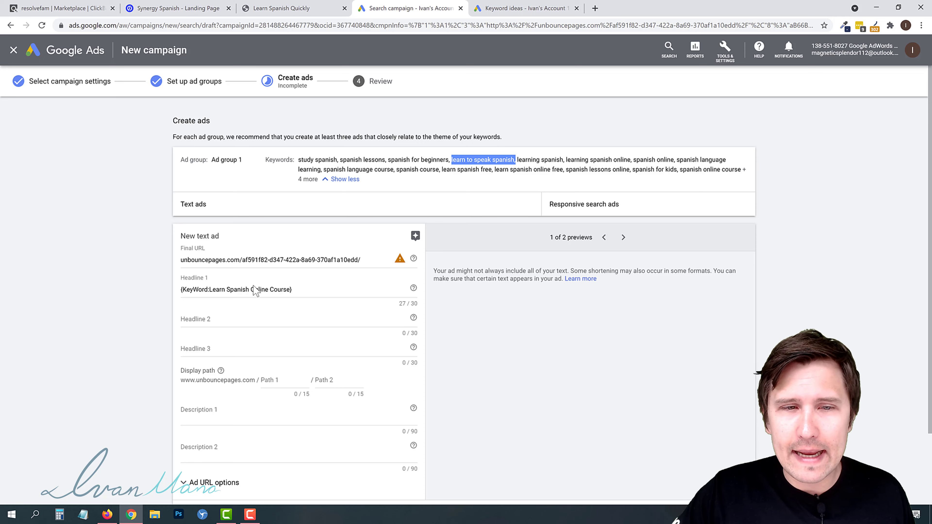
pyautogui.click(454, 160)
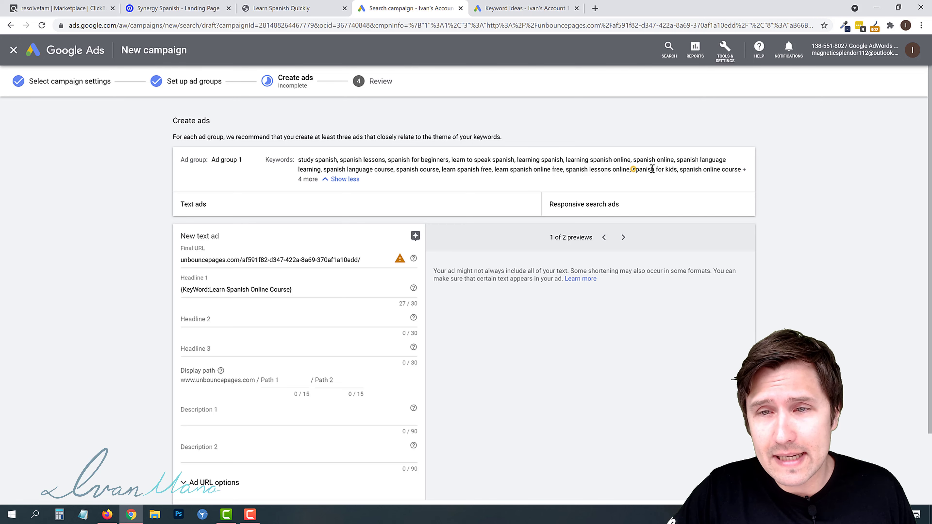
pyautogui.moveTo(632, 169); pyautogui.dragTo(677, 169)
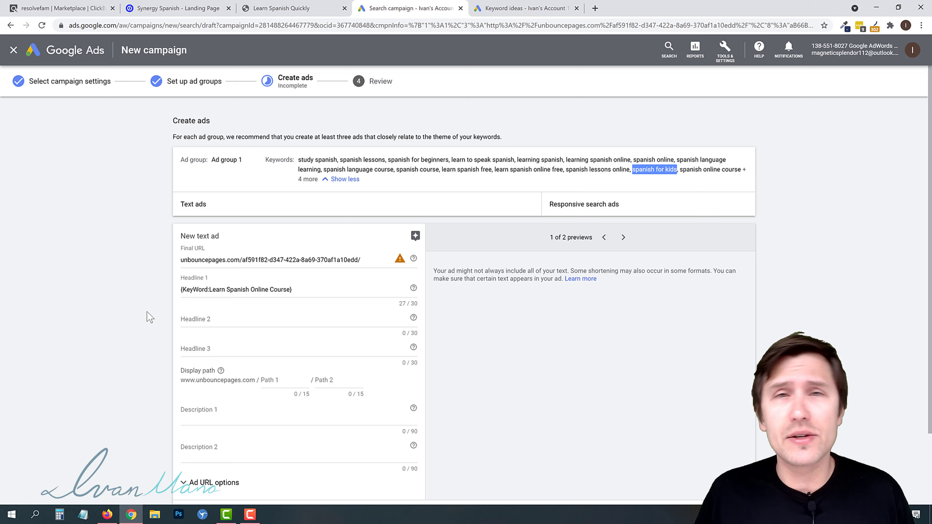
# - Glance at the landing page and enter Watch Free Video Now as Headline 2
pyautogui.click(216, 323)
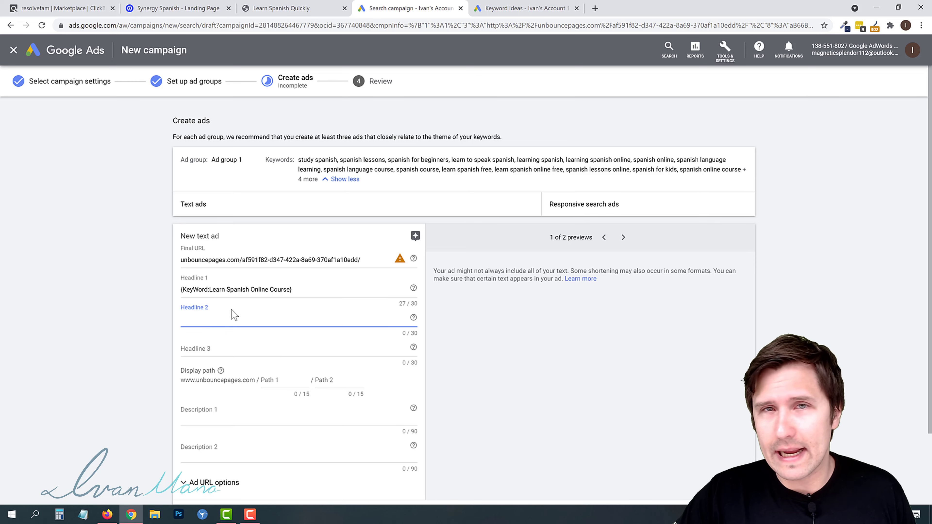
pyautogui.click(294, 8)
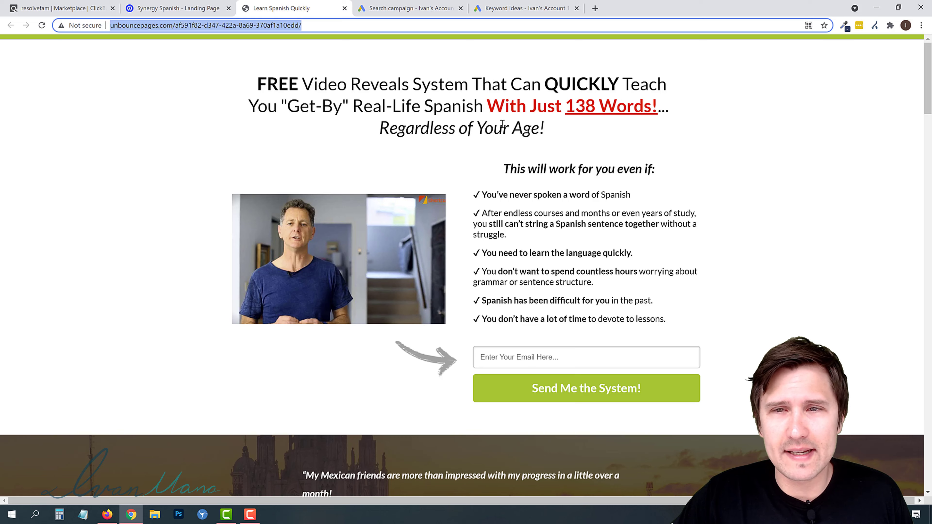
pyautogui.click(398, 8)
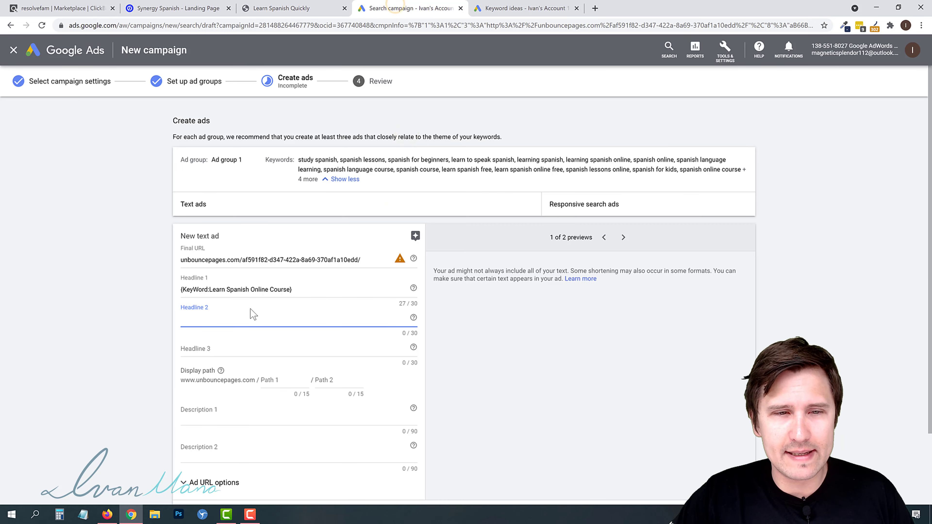
pyautogui.write('Watch Fr')
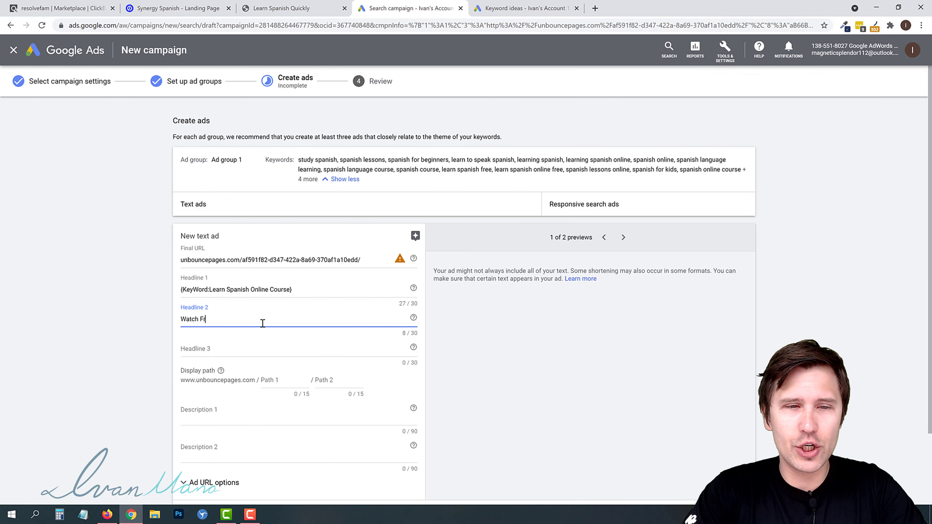
pyautogui.write('ee Video Now')
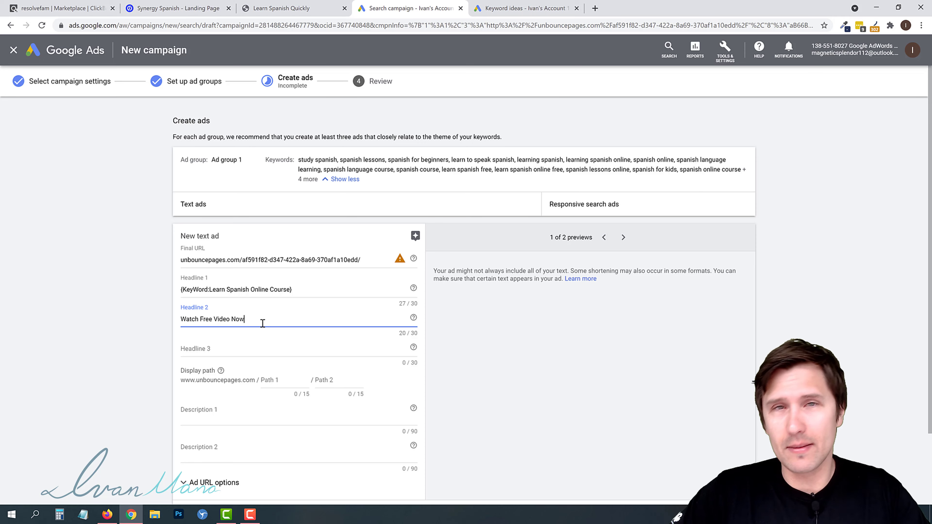
# - Insert a keyword insertion into Description 1 with default text Learn Spanish Online Course in title case
pyautogui.click(206, 347)
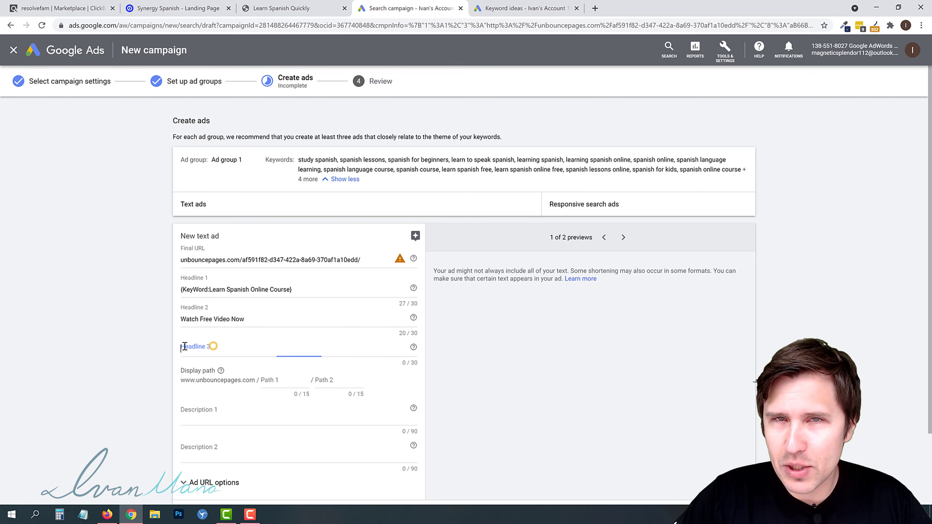
pyautogui.click(208, 412)
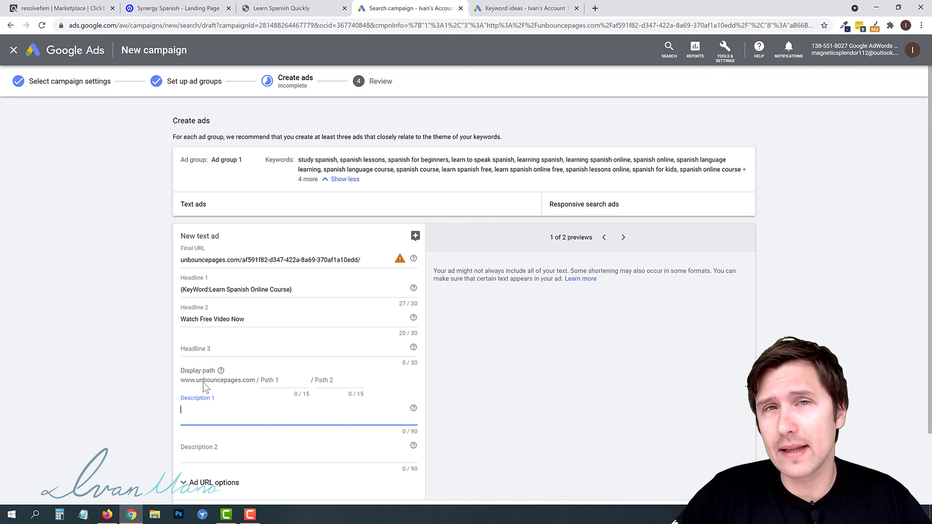
pyautogui.click(276, 380)
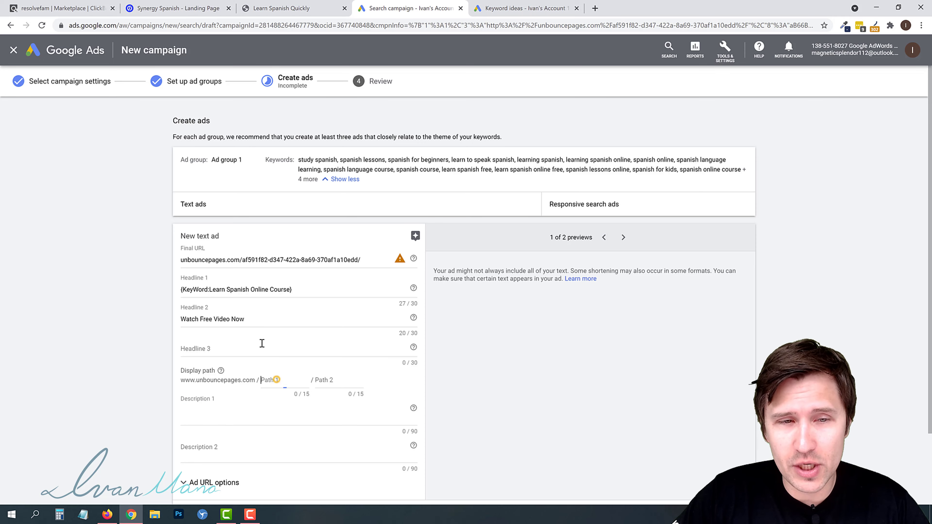
pyautogui.click(204, 413)
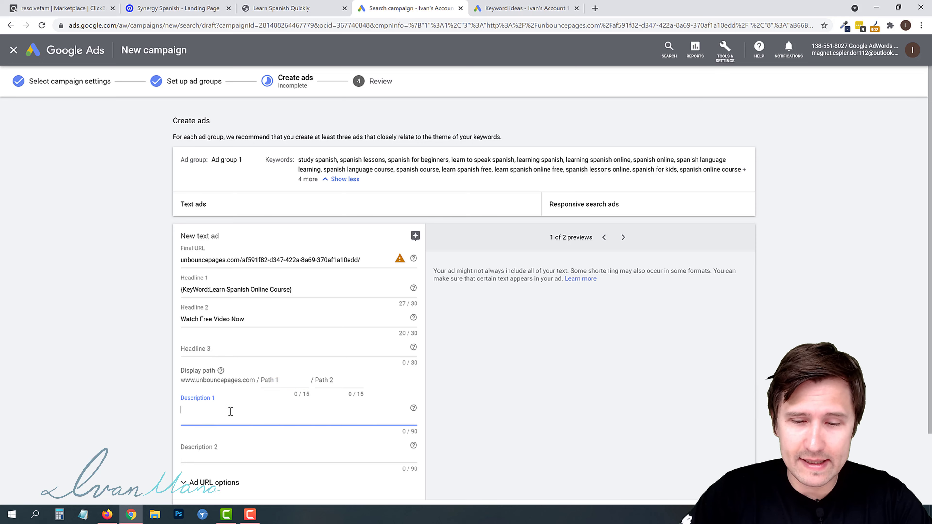
pyautogui.write('{')
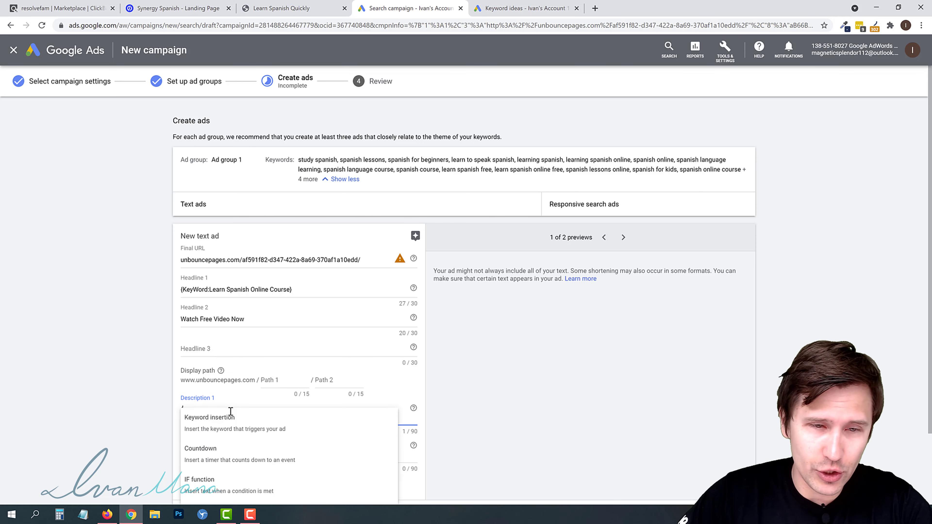
pyautogui.click(231, 422)
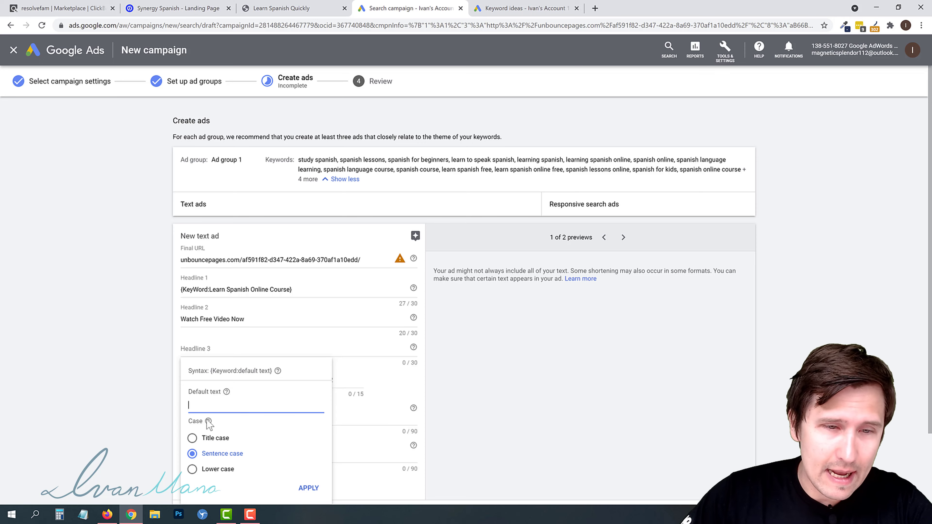
pyautogui.click(212, 437)
pyautogui.click(220, 404)
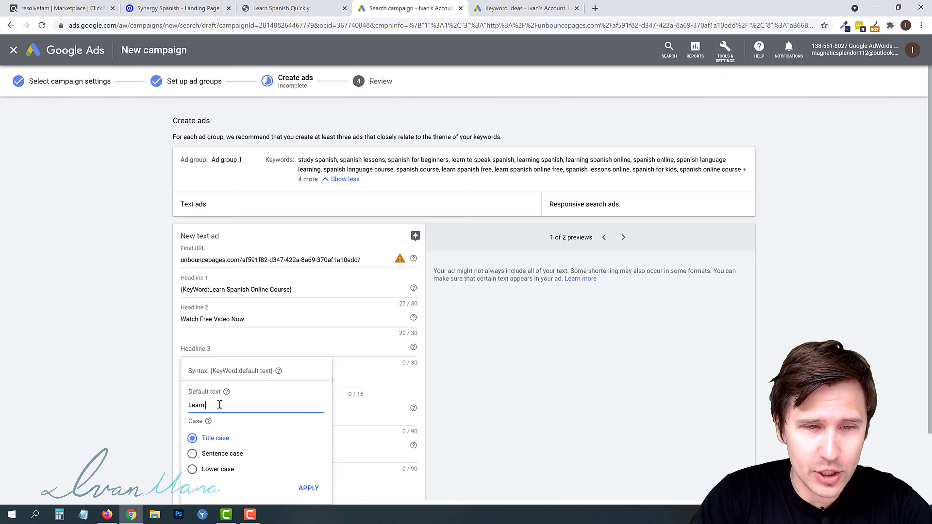
pyautogui.write('Learn Spanish Online COurse')
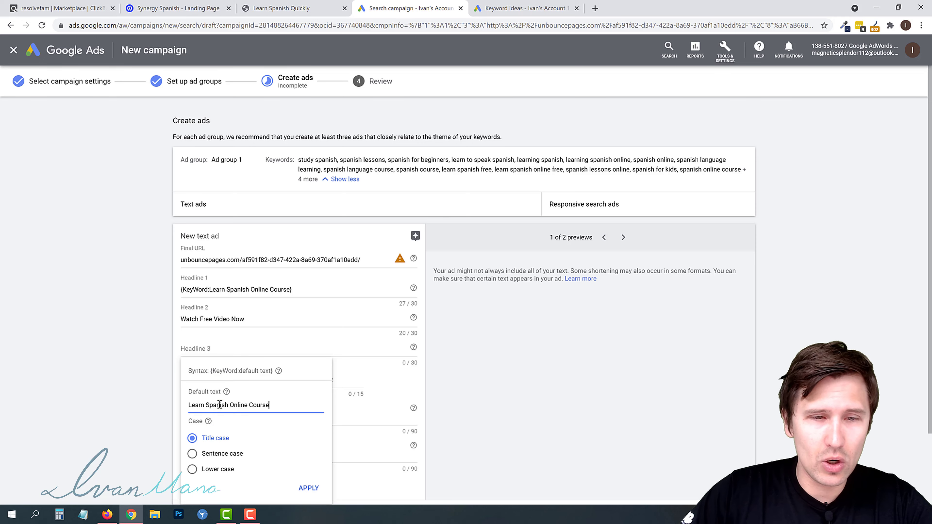
pyautogui.click(309, 488)
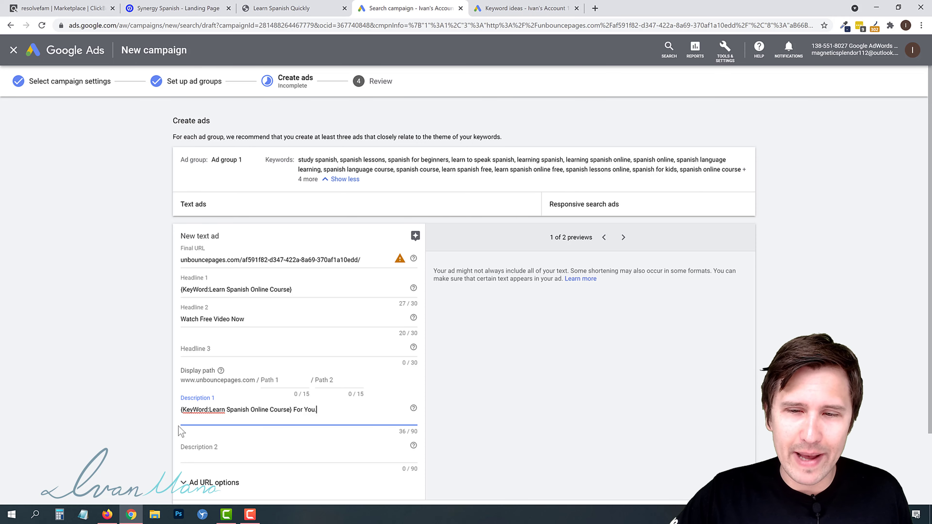
# - Delete the trailing words after the keyword insertion in Description 1, and review the keyword list and landing page
pyautogui.moveTo(414, 260)
pyautogui.press('BackSpace')
pyautogui.press('BackSpace')
pyautogui.press('BackSpace')
pyautogui.press('BackSpace')
pyautogui.press('BackSpace')
pyautogui.press('BackSpace')
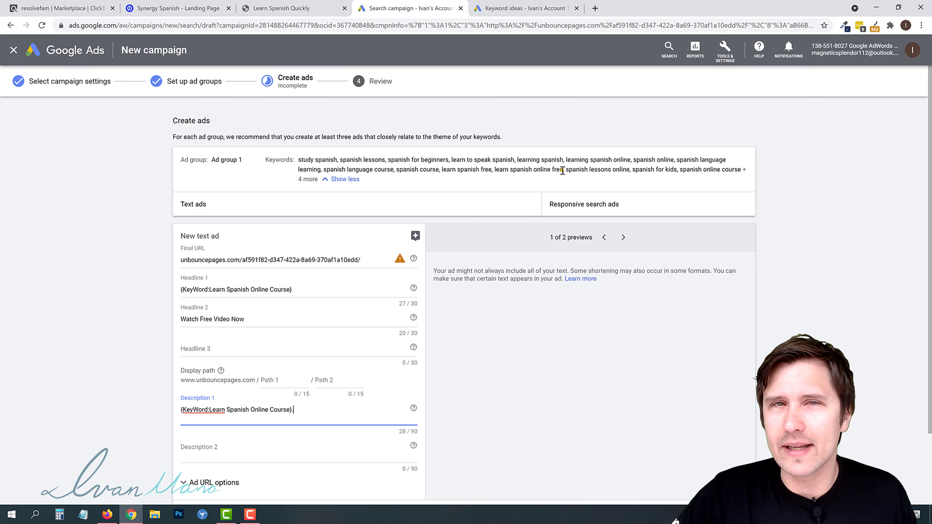
pyautogui.moveTo(562, 171); pyautogui.dragTo(553, 172)
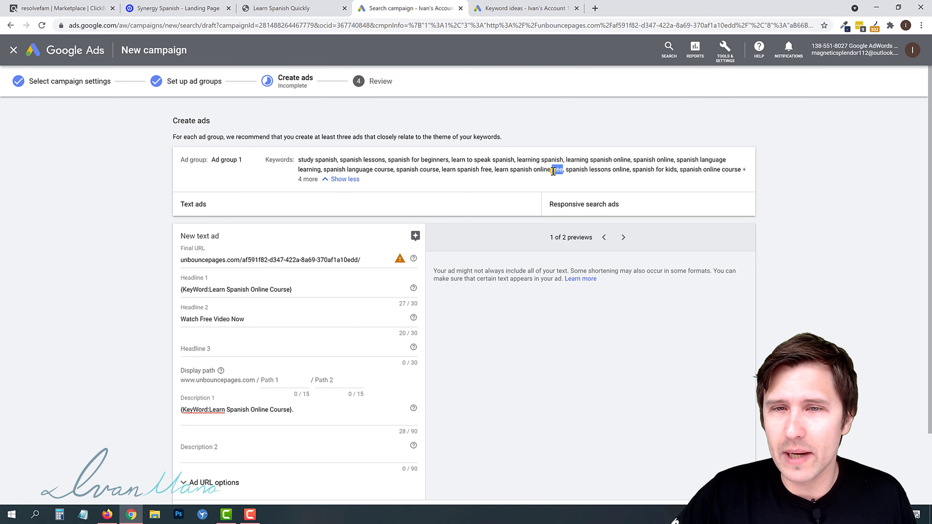
pyautogui.click(553, 172)
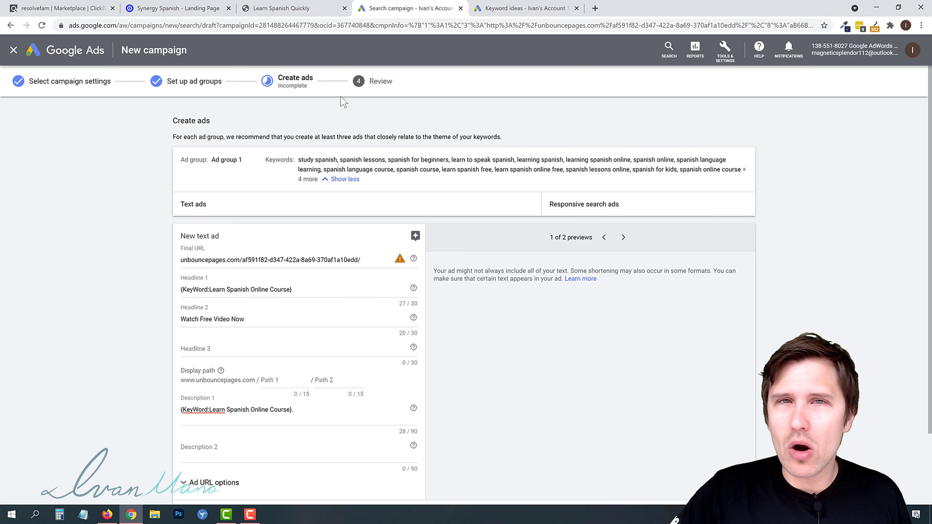
pyautogui.click(309, 9)
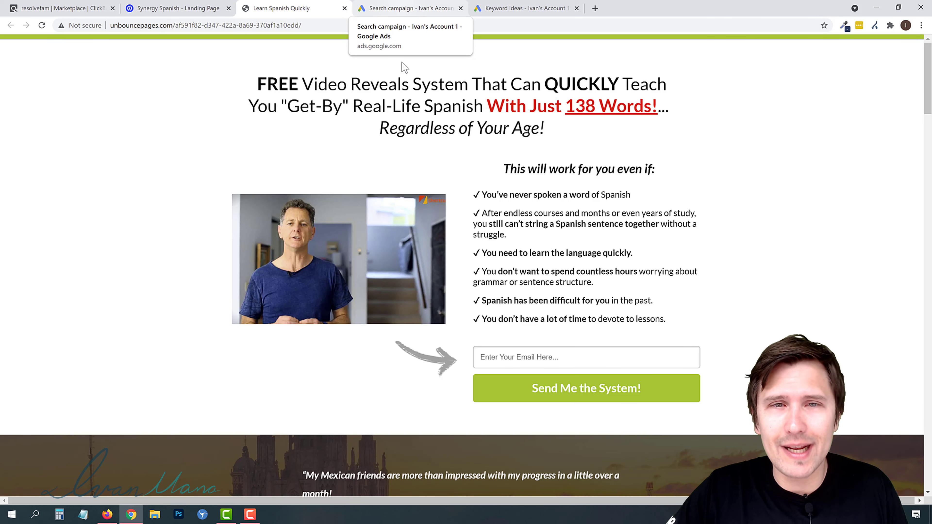
pyautogui.click(404, 8)
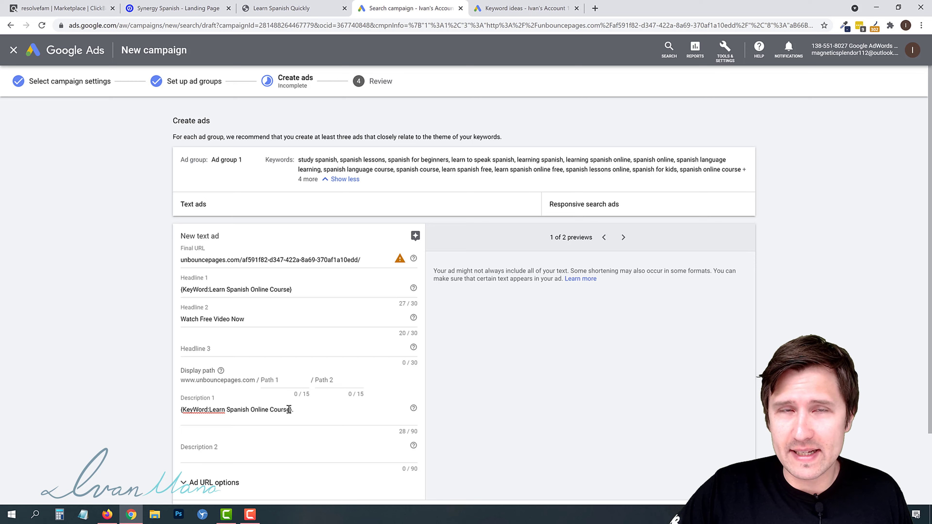
# - Copy the landing page's main headline and paste it after the keyword insertion in Description 1
pyautogui.click(328, 410)
pyautogui.click(298, 7)
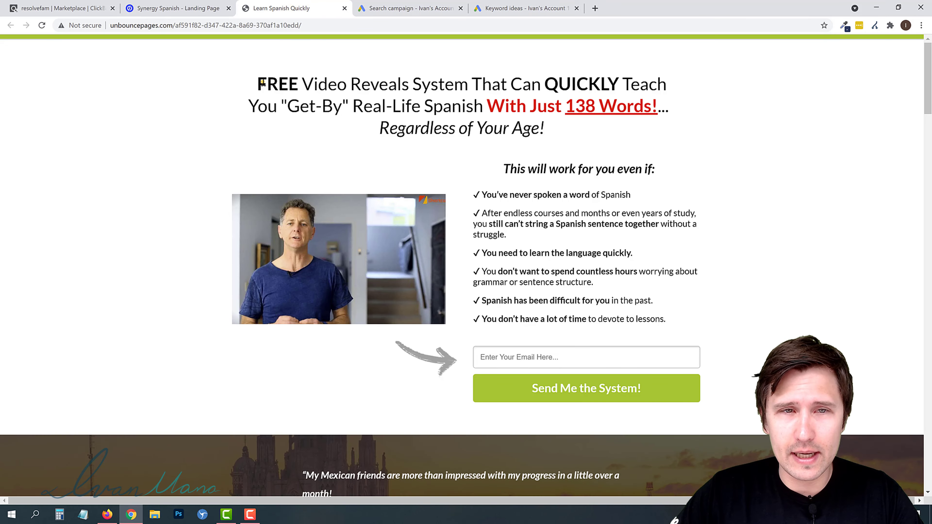
pyautogui.moveTo(262, 83); pyautogui.dragTo(547, 131)
pyautogui.click(322, 96)
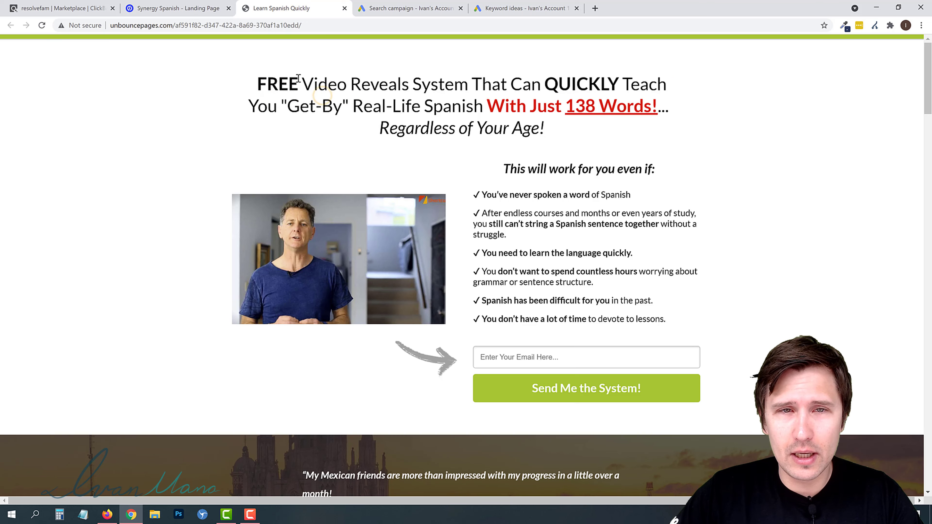
pyautogui.moveTo(255, 84); pyautogui.dragTo(571, 136)
pyautogui.hotkey('ctrl', 'c')
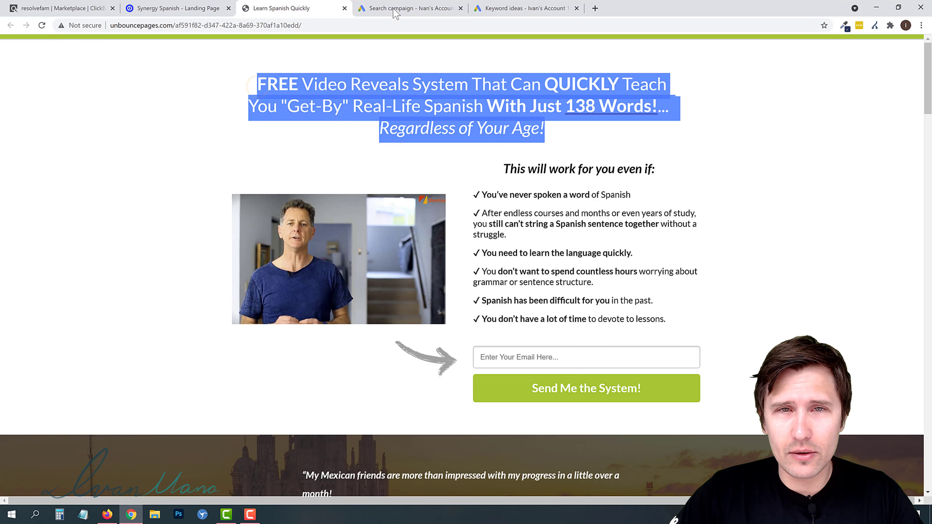
pyautogui.click(394, 10)
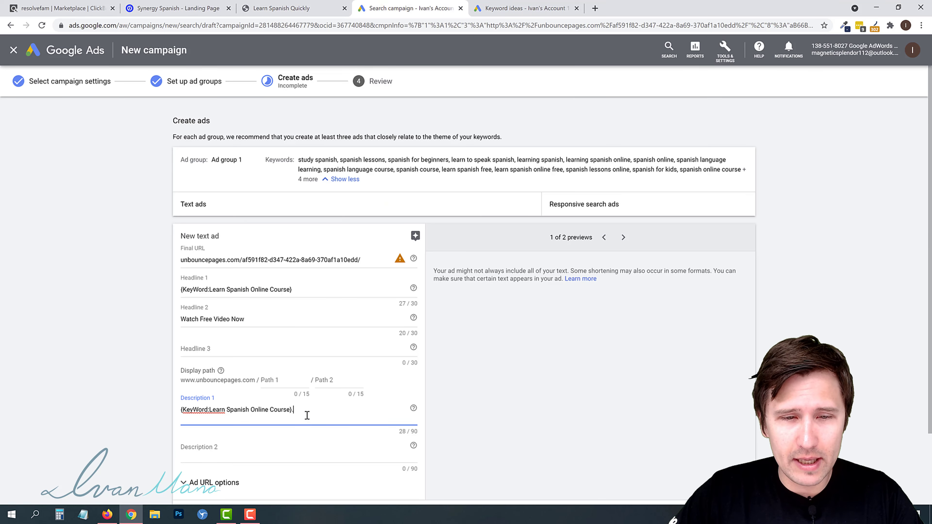
pyautogui.hotkey('ctrl', 'v')
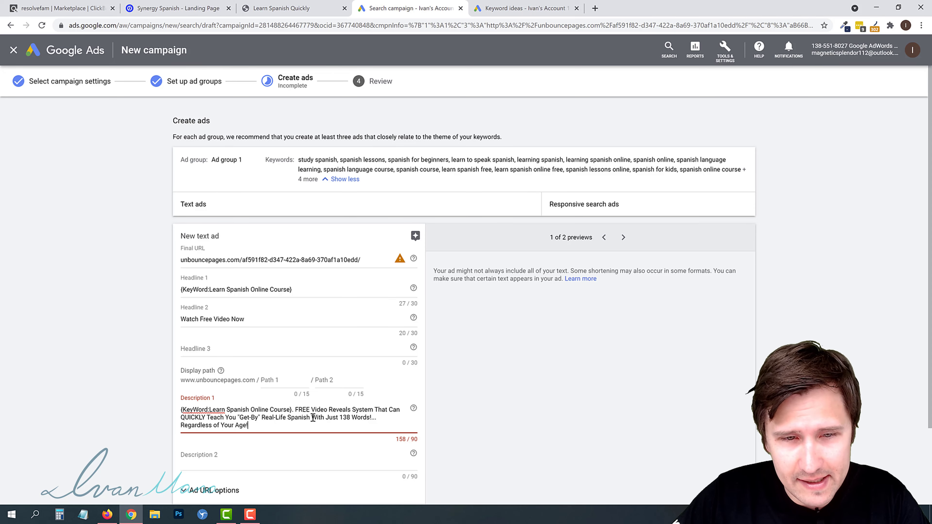
# - Reword the pasted Description 1 text to read "Free Video Reveals How to Learn Spanish With Just 138 Words"
pyautogui.doubleClick(304, 409)
pyautogui.write('Free')
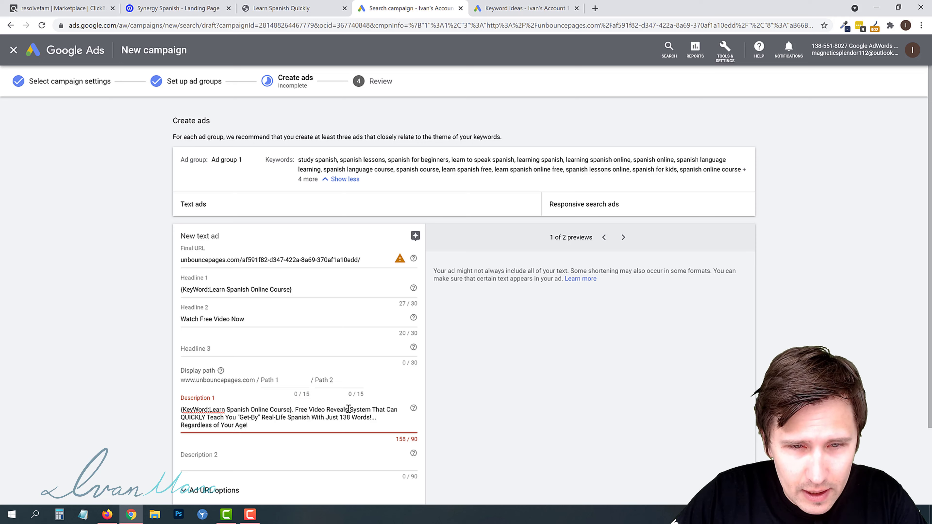
pyautogui.moveTo(349, 409); pyautogui.dragTo(309, 418)
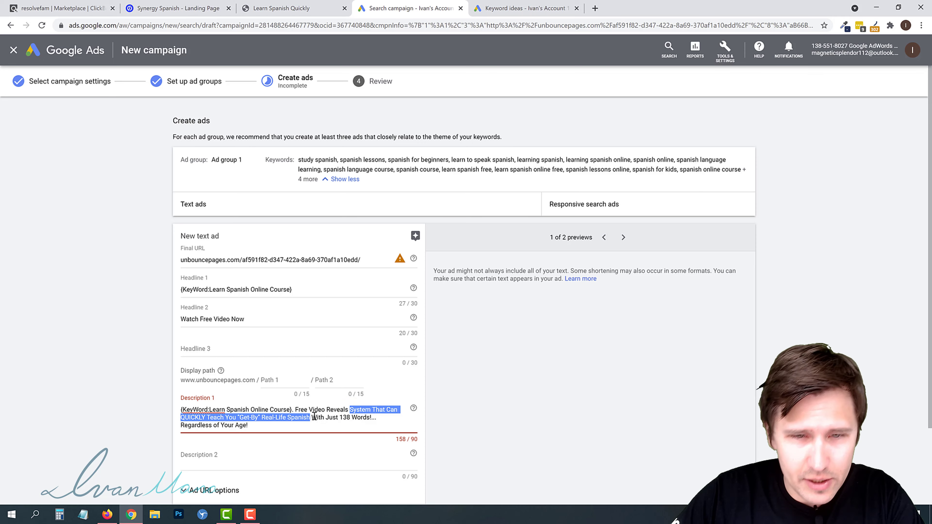
pyautogui.write('How to Learn ')
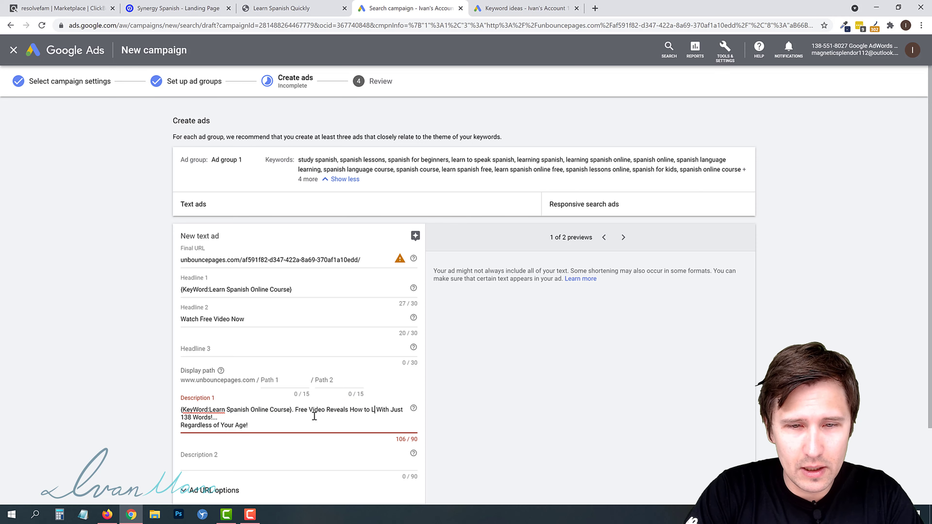
pyautogui.write('Spanish')
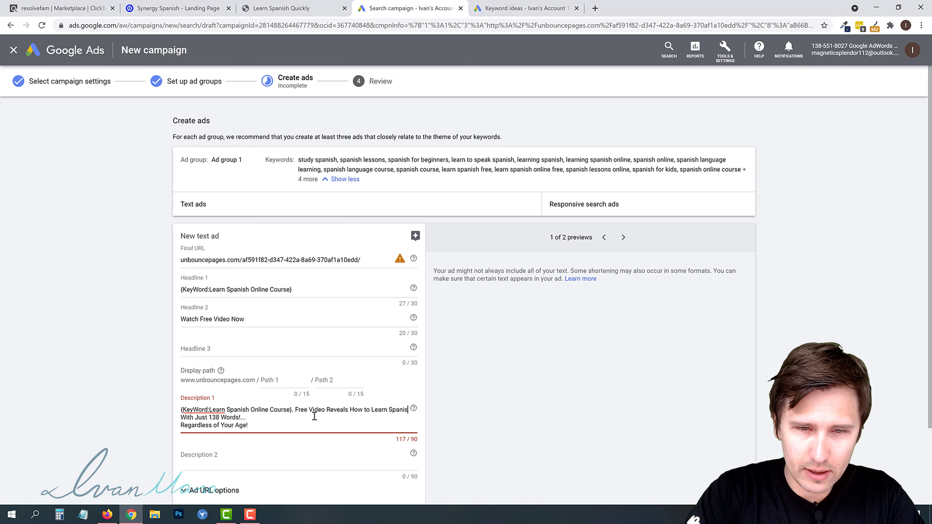
# - Delete the trailing ellipsis and "Regardless of Your Age!" line so Description 1 ends with "138 Words"
pyautogui.tripleClick(228, 426)
pyautogui.press('BackSpace')
pyautogui.press('BackSpace')
pyautogui.press('BackSpace')
pyautogui.press('BackSpace')
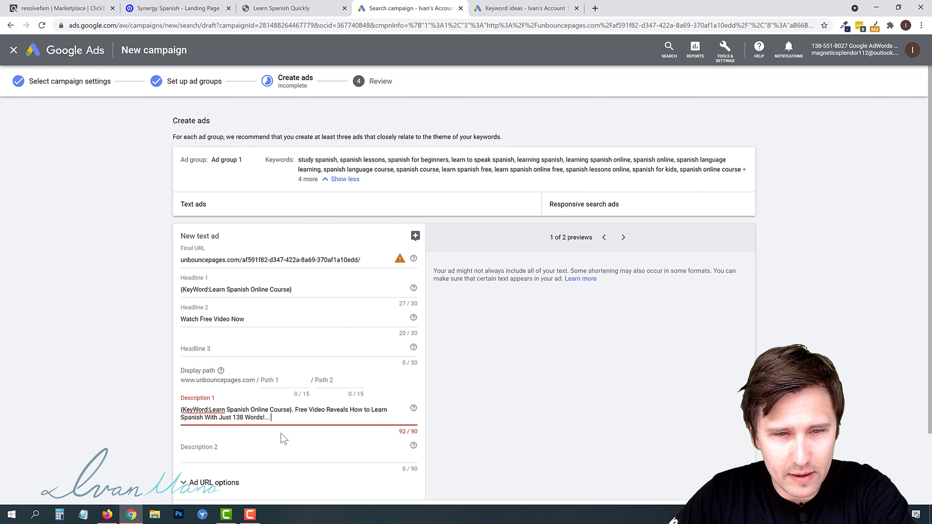
pyautogui.press('BackSpace')
pyautogui.press('BackSpace')
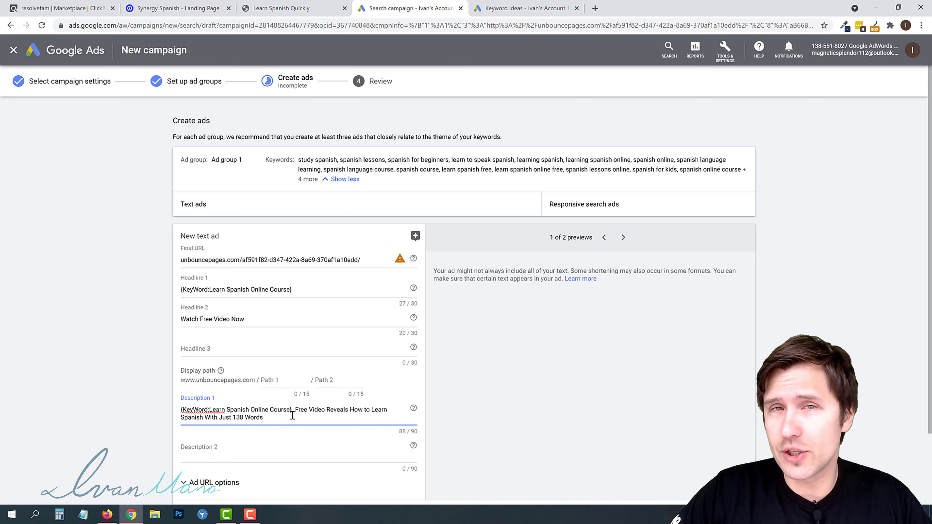
# - Compare Description 1's keyword insertion with the ad group keywords, then save the ad and start another text ad
pyautogui.moveTo(684, 171); pyautogui.dragTo(742, 172)
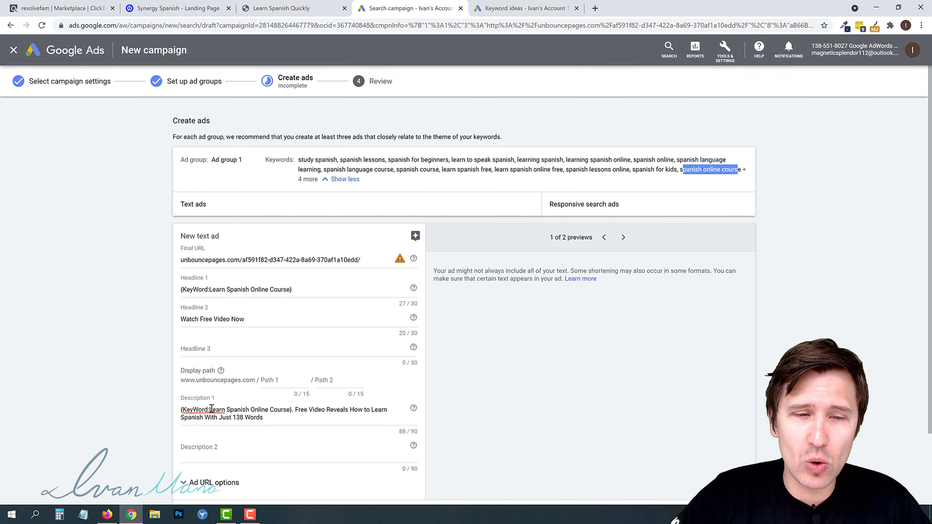
pyautogui.moveTo(193, 410); pyautogui.dragTo(278, 412)
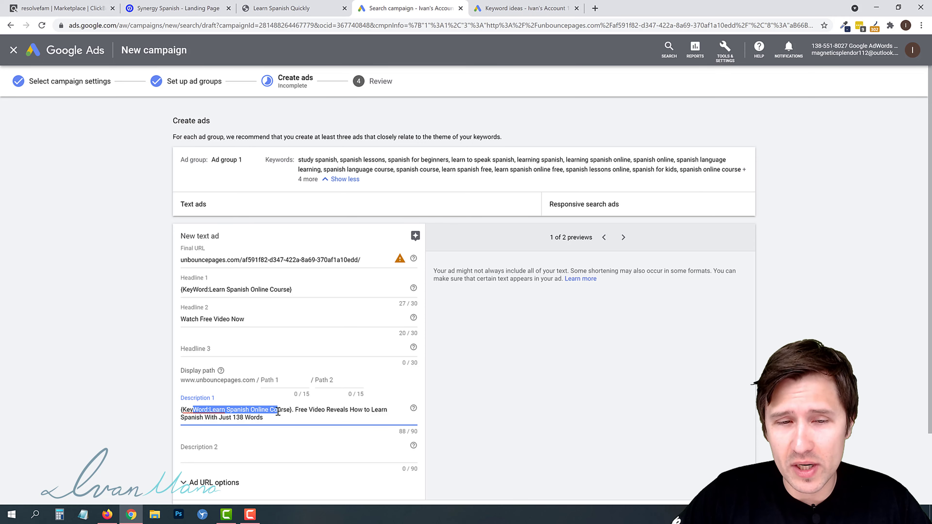
pyautogui.click(369, 411)
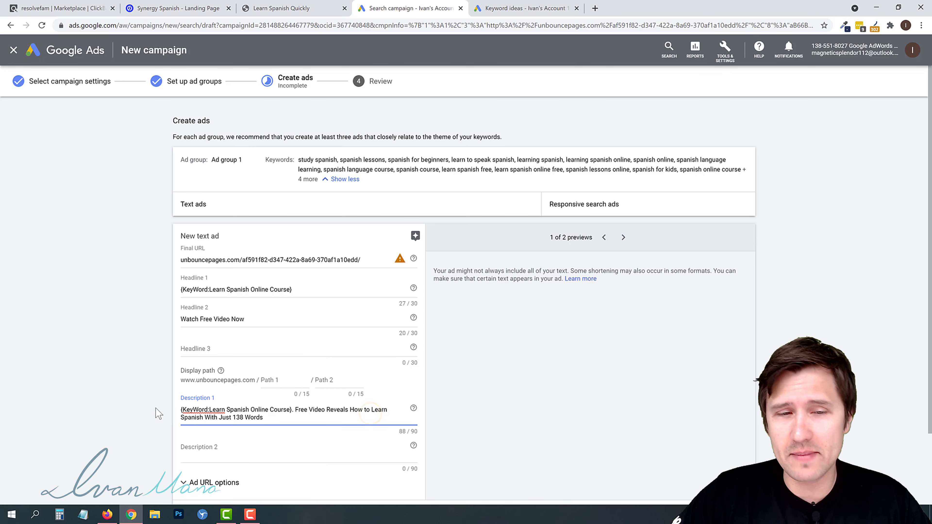
pyautogui.click(133, 359)
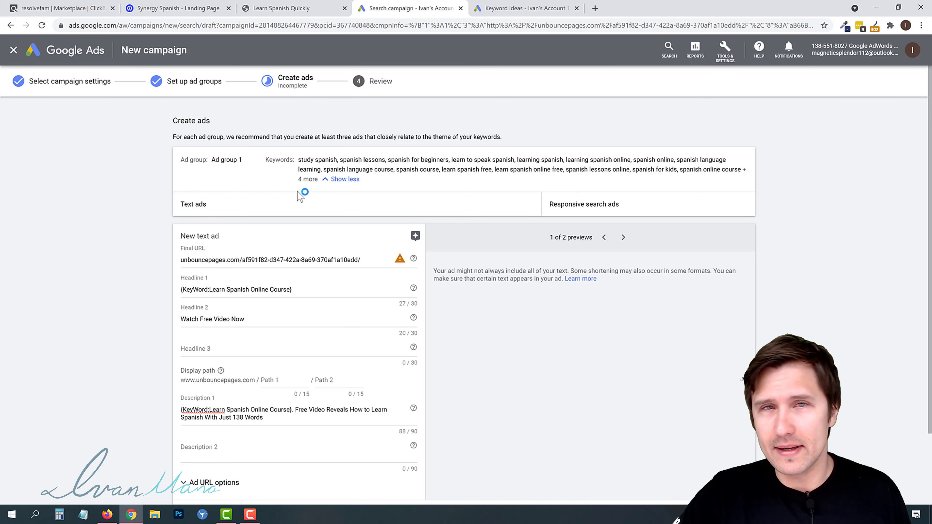
pyautogui.scroll(-3, 367, 235)
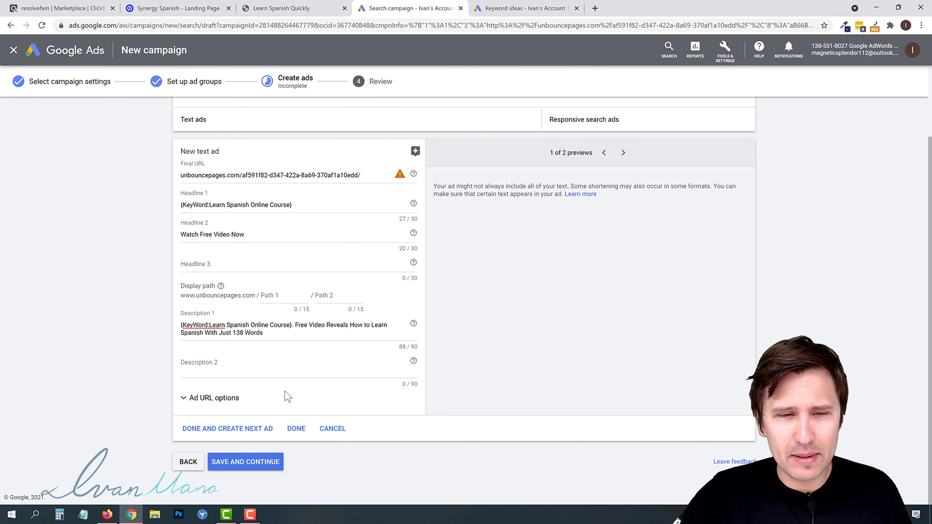
pyautogui.click(220, 428)
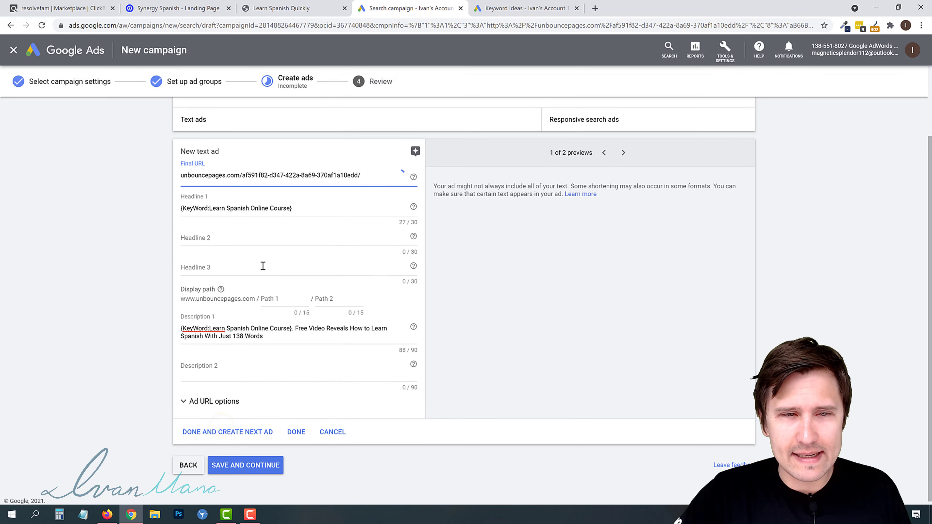
# - Review the keyword list and the landing page headline for a second ad's Headline 2
pyautogui.click(209, 235)
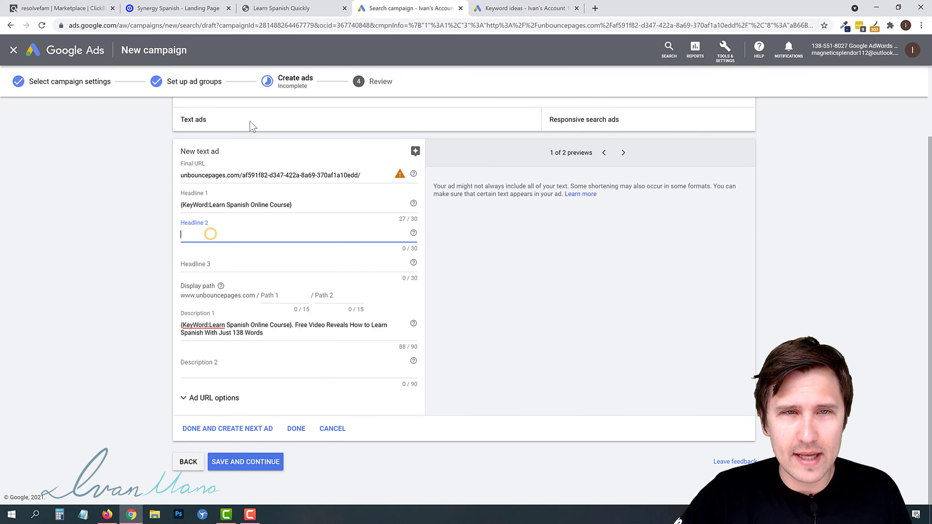
pyautogui.click(299, 8)
pyautogui.click(406, 8)
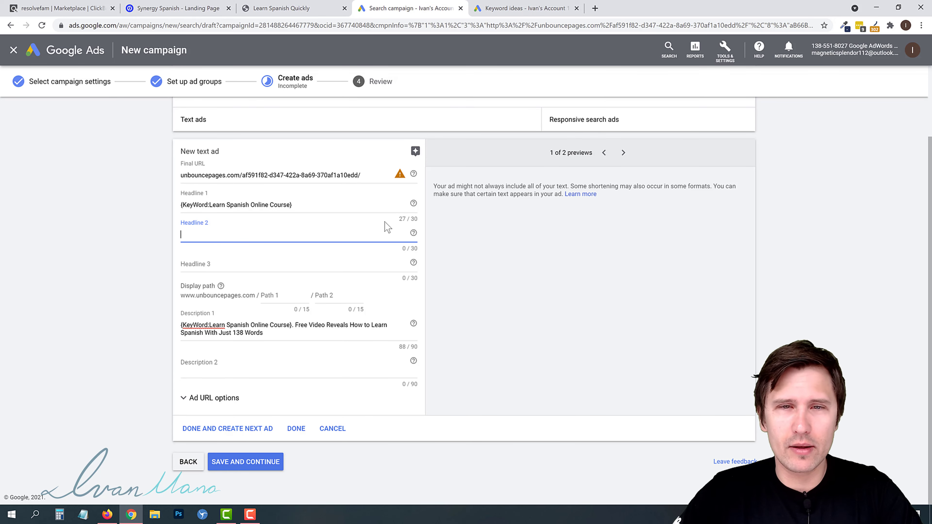
pyautogui.scroll(2, 387, 226)
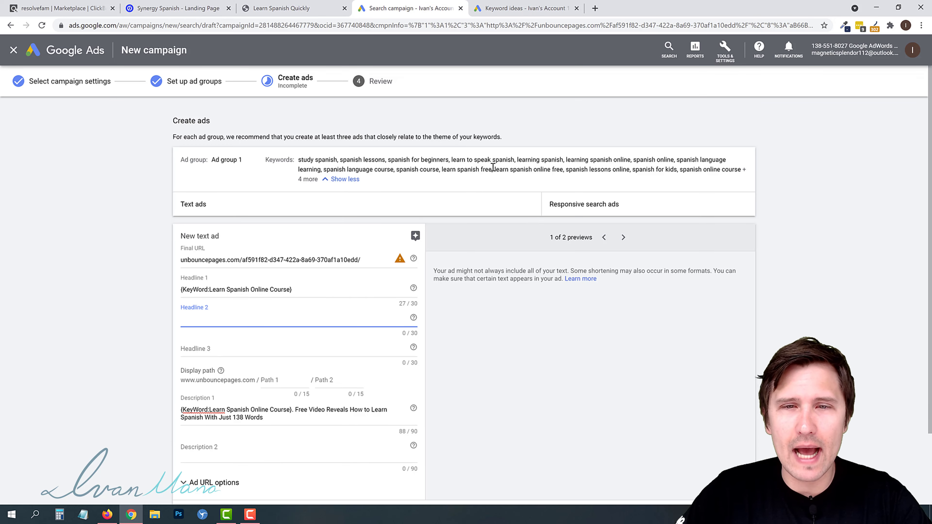
pyautogui.moveTo(491, 168); pyautogui.dragTo(443, 168)
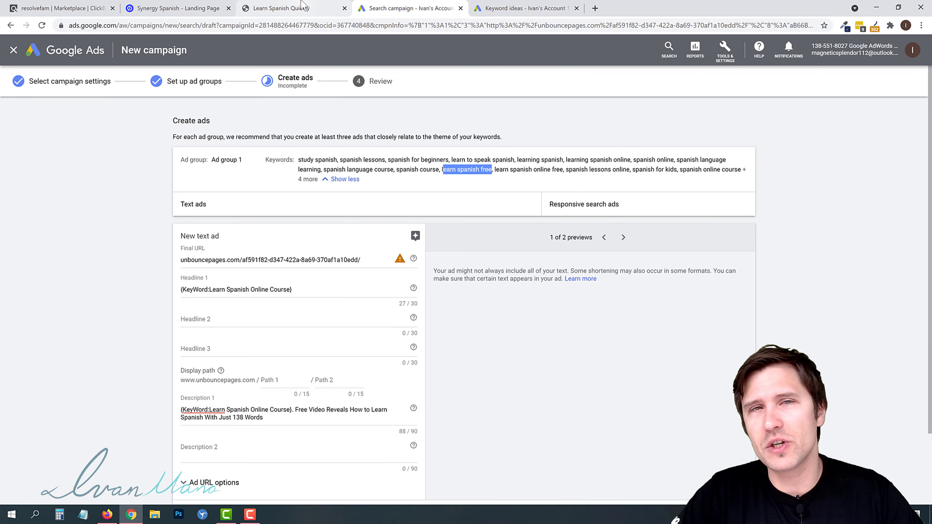
pyautogui.click(294, 8)
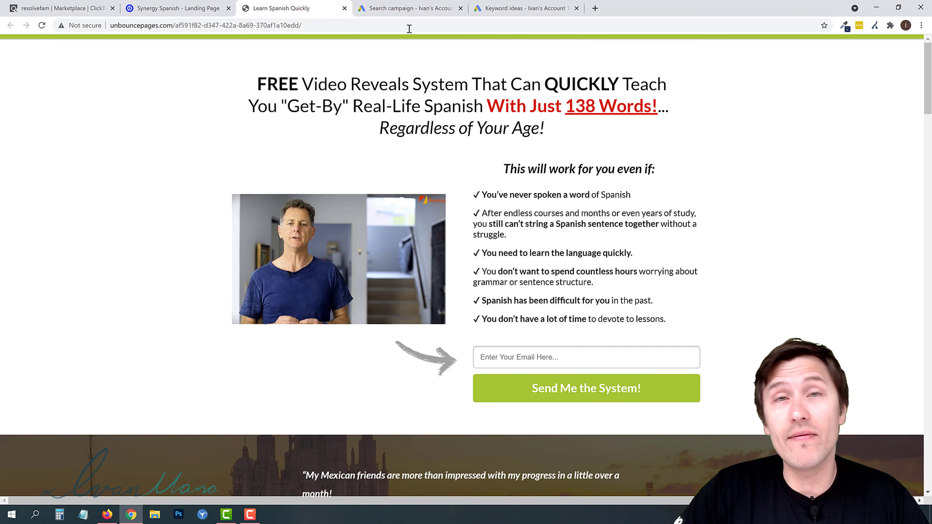
pyautogui.click(396, 4)
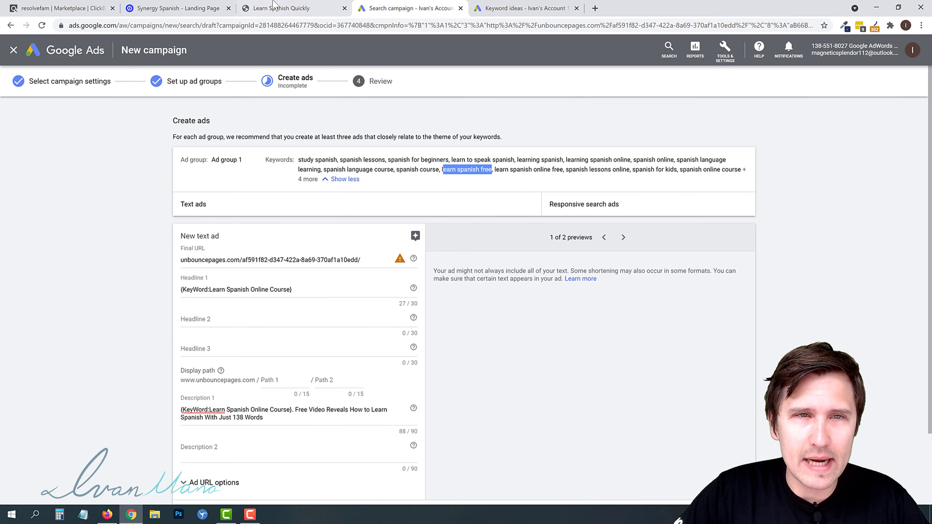
pyautogui.click(277, 7)
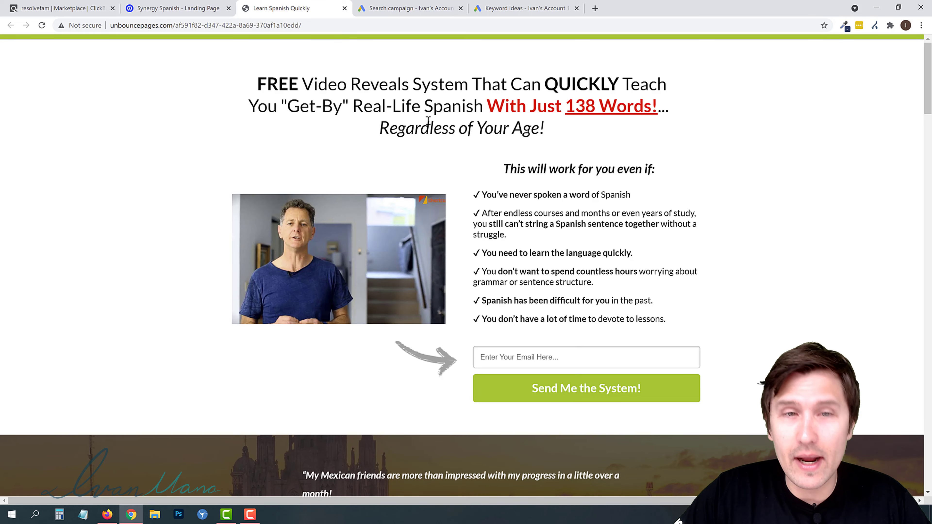
pyautogui.click(381, 10)
# - Enter "Learn Spanish In 138 Words" as Headline 2 of the second ad
pyautogui.click(191, 316)
pyautogui.write('Learn Spanish I')
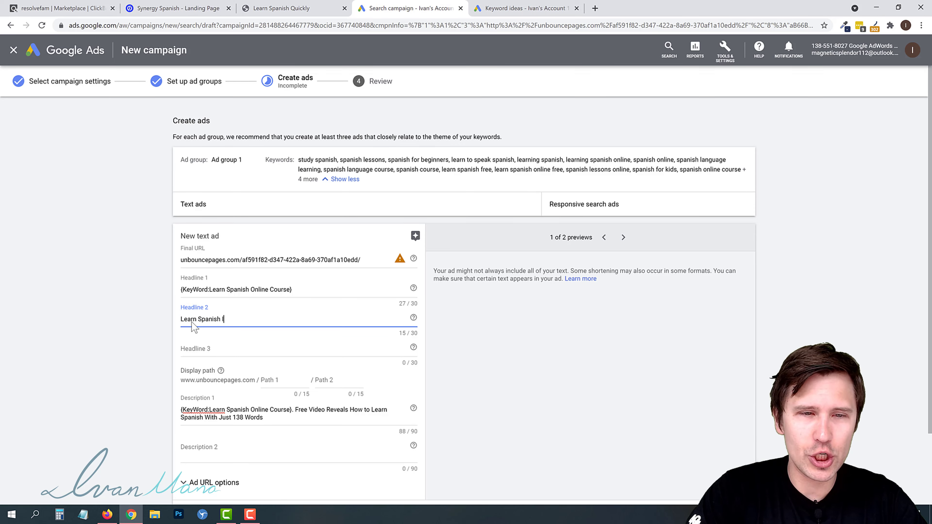
pyautogui.write('n Just 138 W')
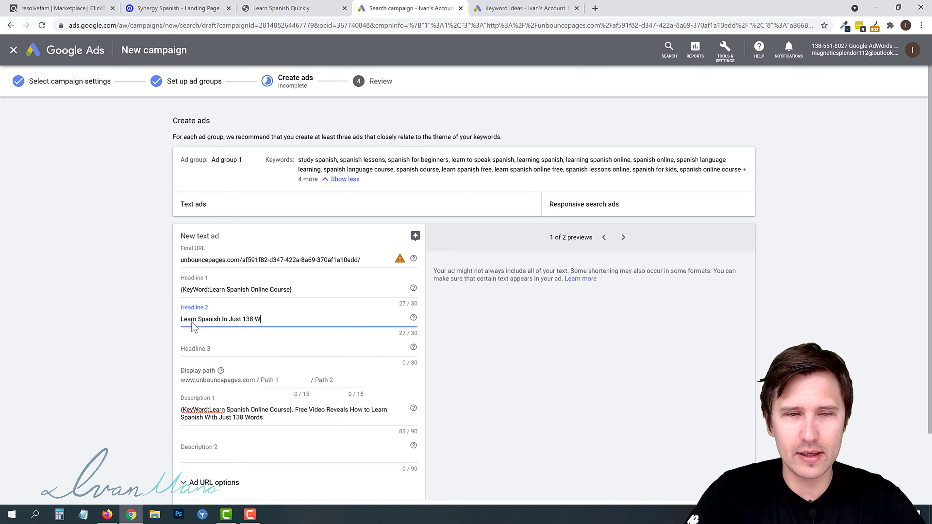
pyautogui.write('ords')
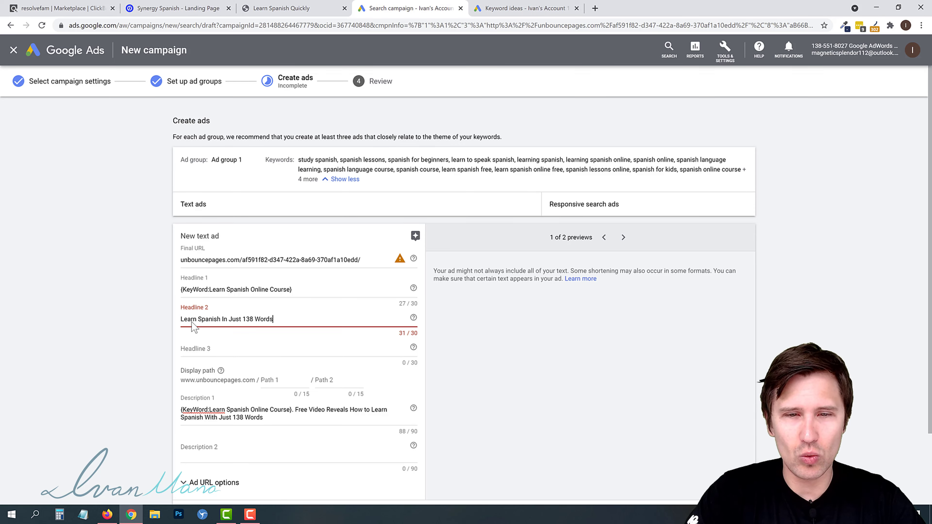
pyautogui.doubleClick(234, 319)
pyautogui.press('BackSpace')
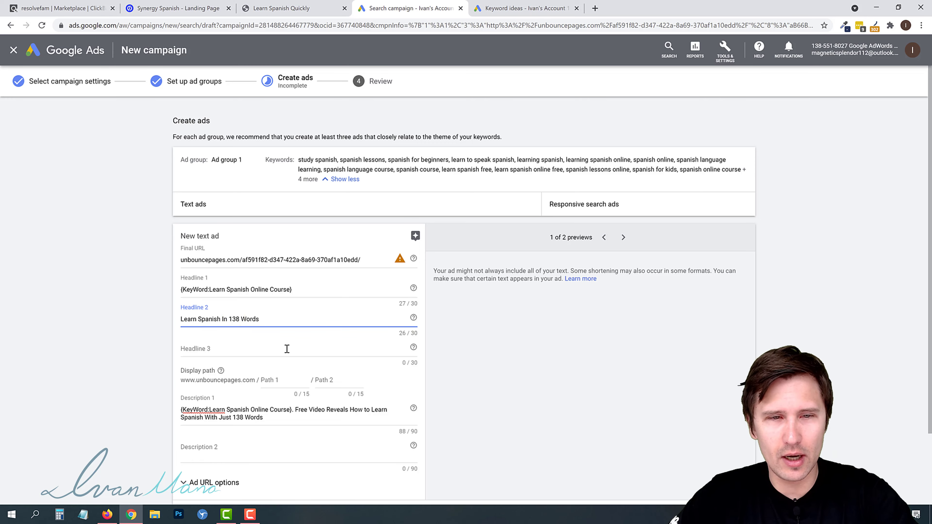
# - Save the second text ad and continue to the campaign review step
pyautogui.scroll(-3, 447, 332)
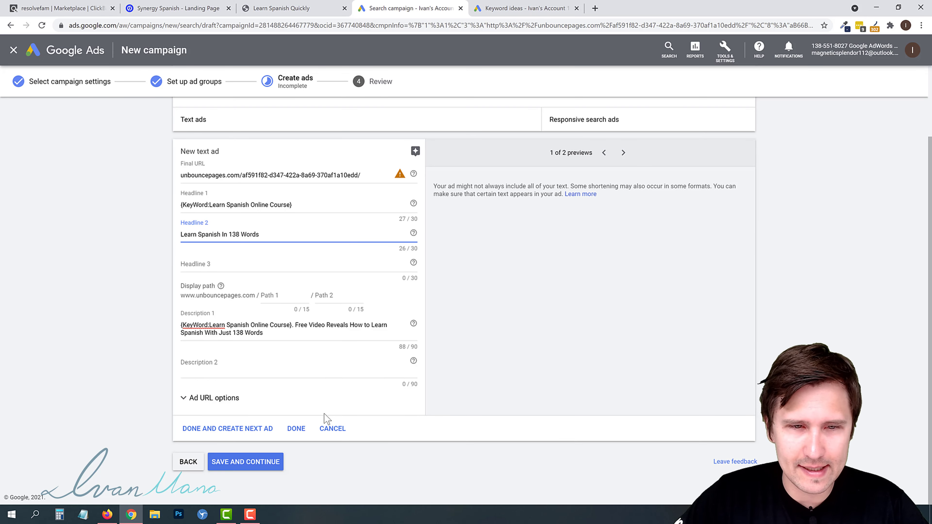
pyautogui.click(296, 426)
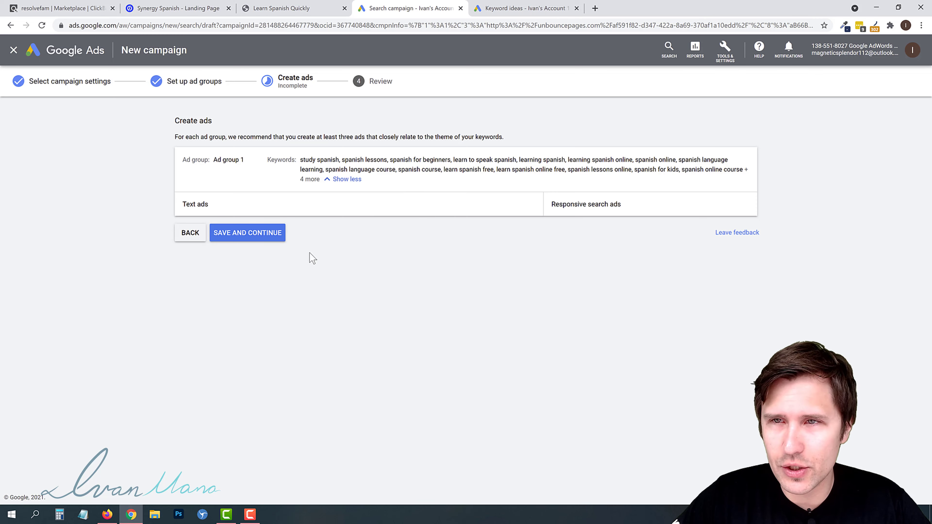
pyautogui.click(263, 232)
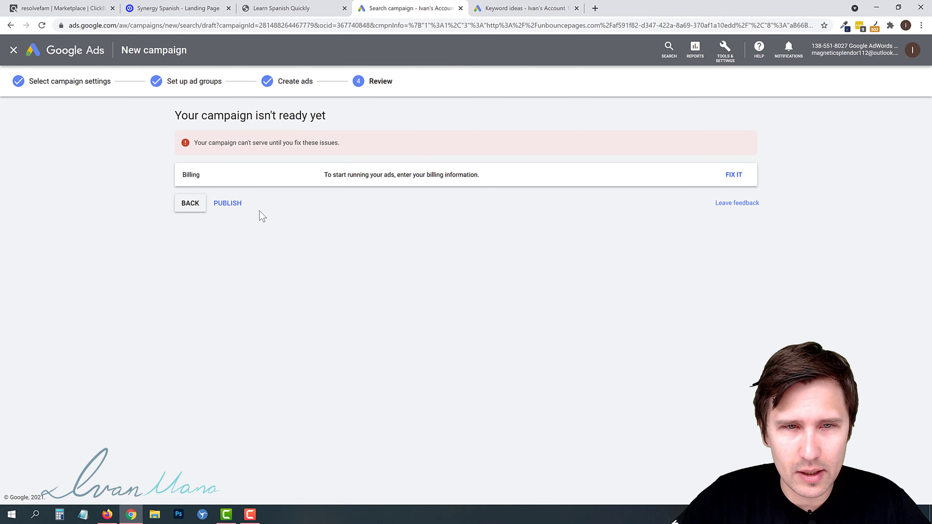
# - Publish the campaign without billing information, then open its ads list and search keywords list
pyautogui.click(243, 206)
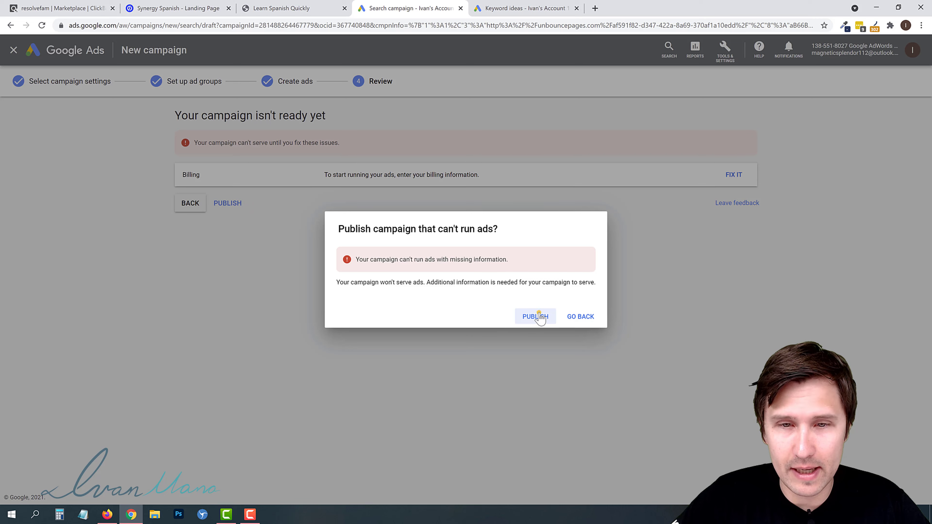
pyautogui.click(538, 317)
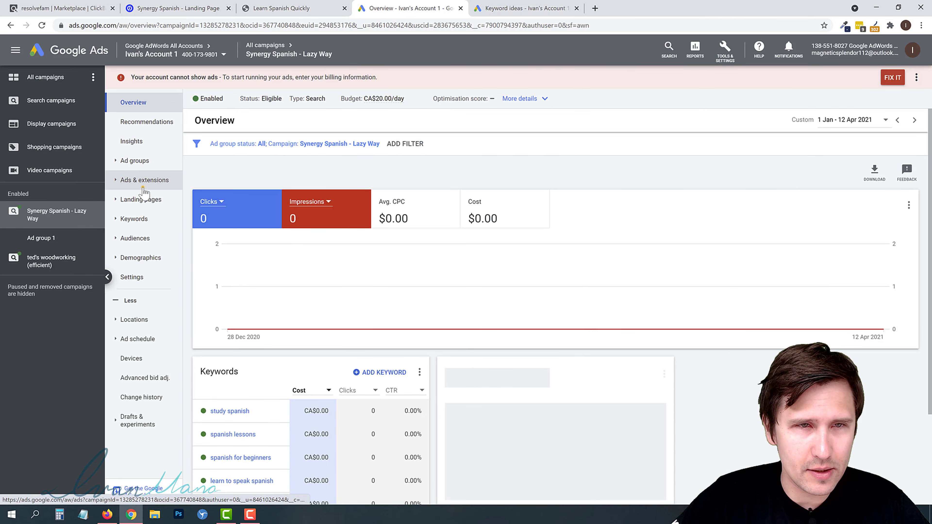
pyautogui.click(143, 187)
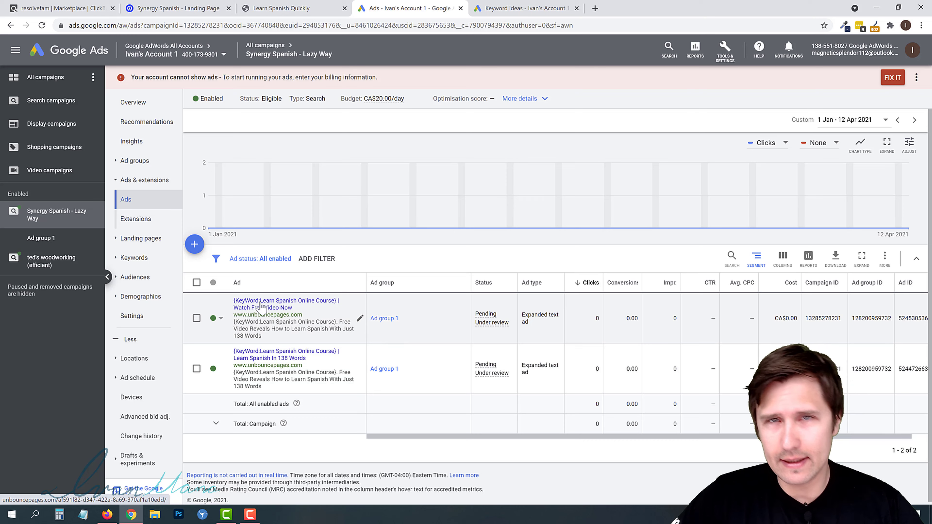
pyautogui.click(138, 254)
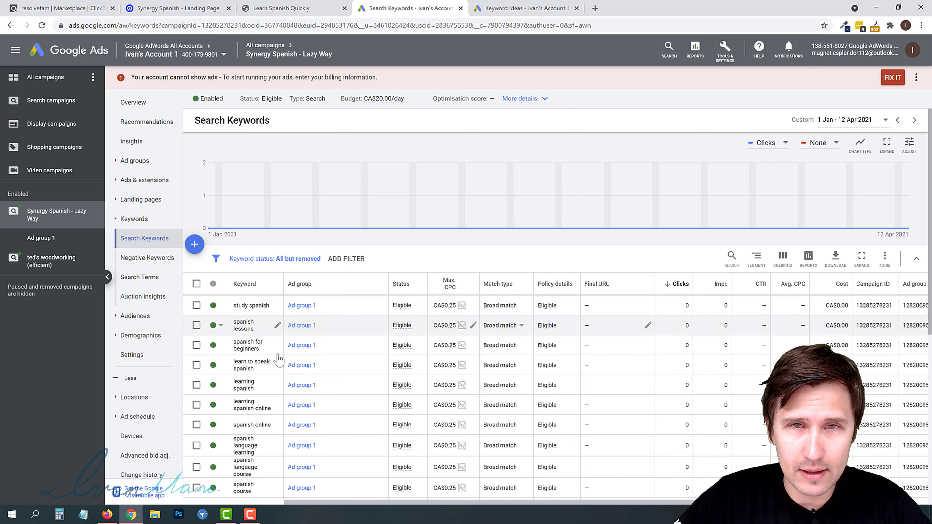
# - Permanently remove the keyword "learn spanish free" from the campaign's search keywords
pyautogui.scroll(-6, 244, 323)
pyautogui.scroll(3, 242, 383)
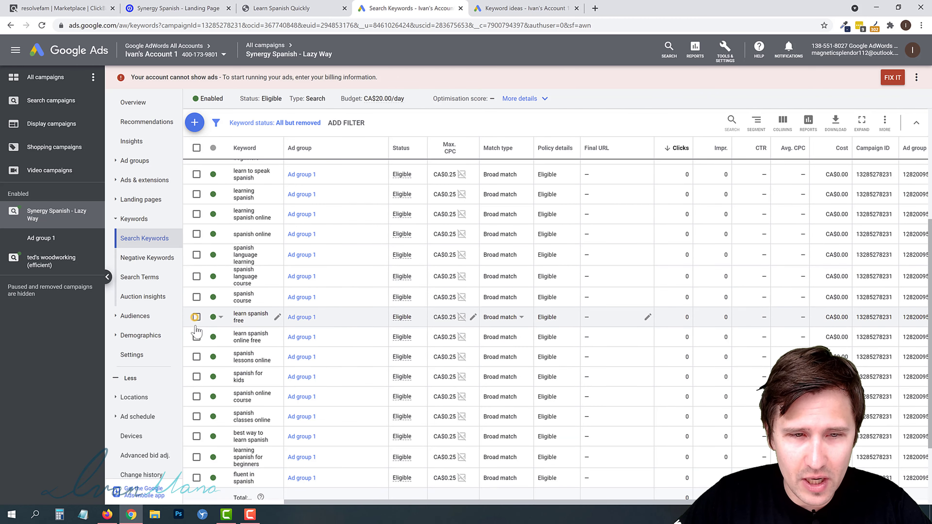
pyautogui.click(196, 318)
pyautogui.scroll(3, 211, 385)
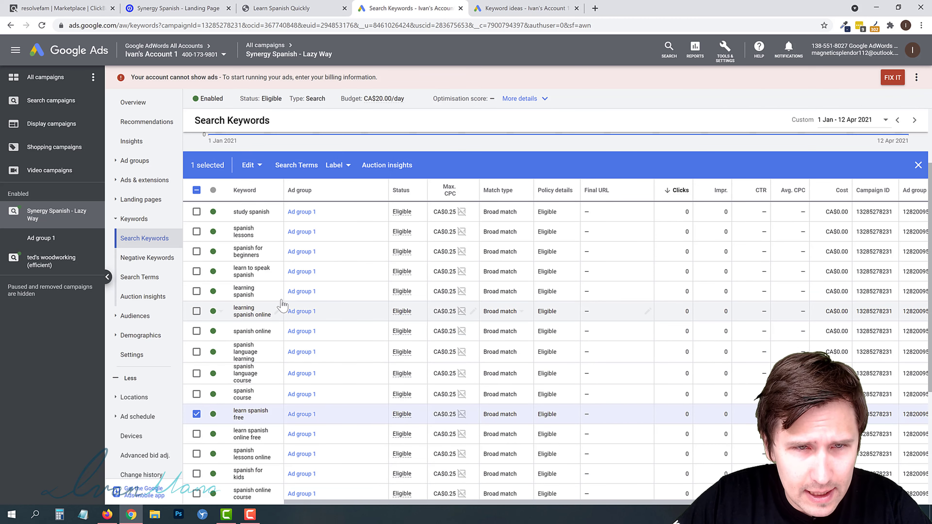
pyautogui.scroll(-3, 283, 305)
pyautogui.scroll(2, 283, 304)
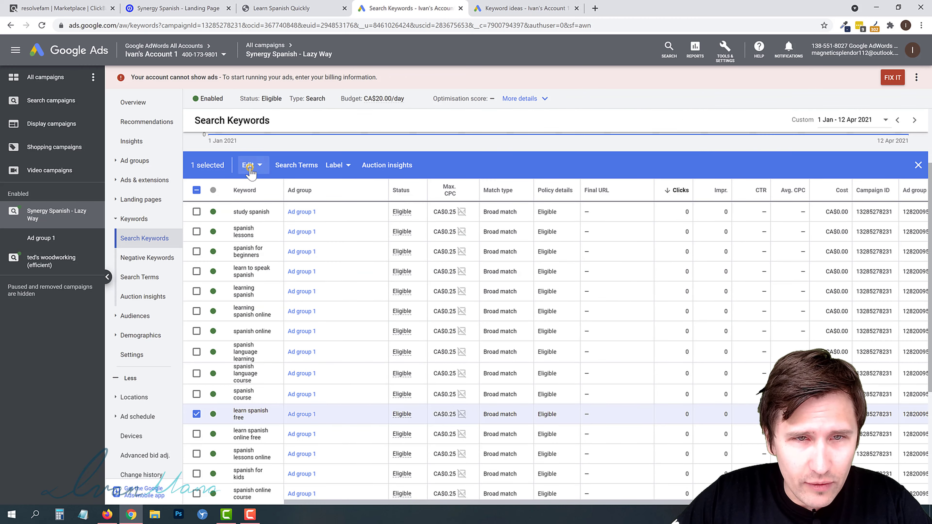
pyautogui.click(250, 165)
pyautogui.click(235, 272)
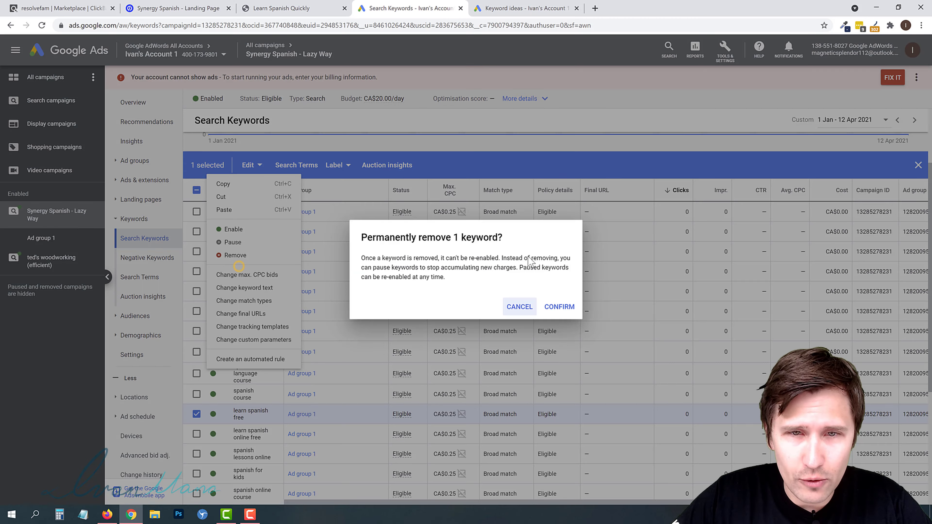
pyautogui.click(557, 307)
# - Get keyword ideas for "learn spanish online" in the Keyword Planner
pyautogui.click(525, 6)
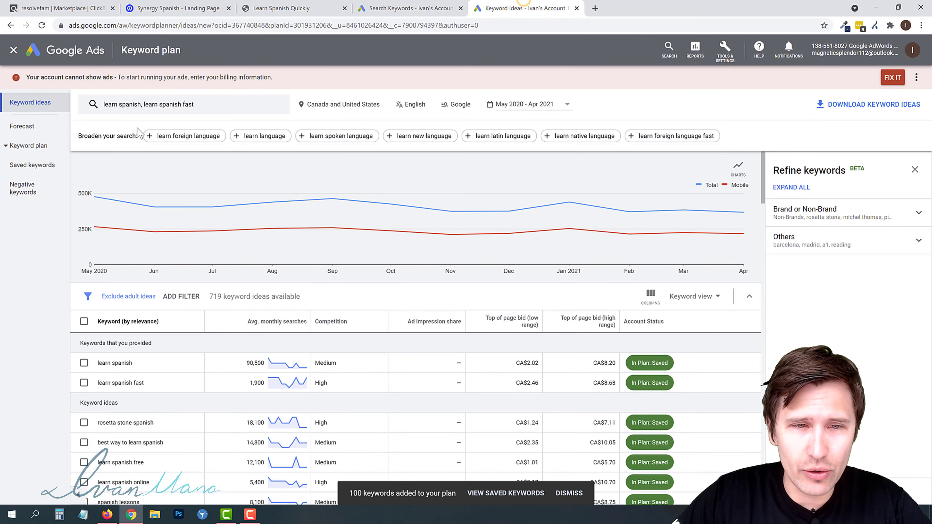
pyautogui.click(41, 26)
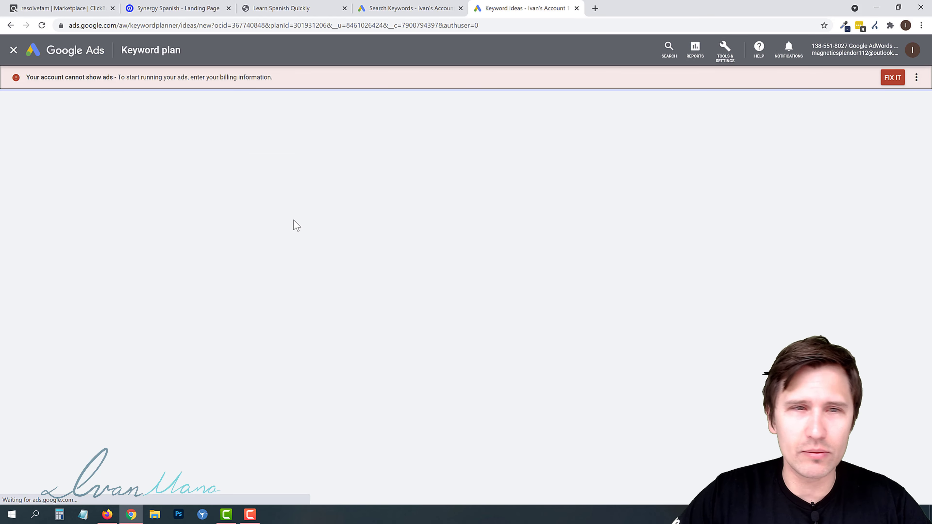
pyautogui.click(166, 110)
pyautogui.write('le')
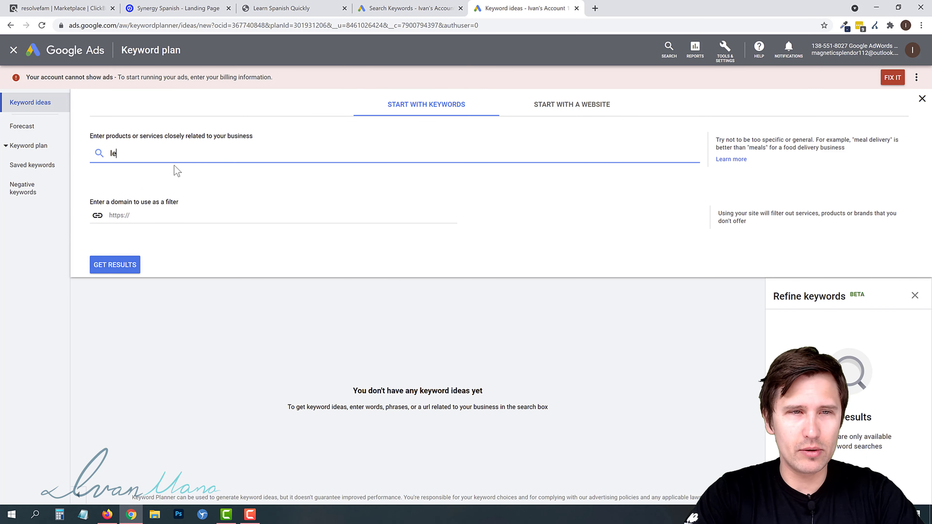
pyautogui.write('arn spanish online')
pyautogui.press('Return')
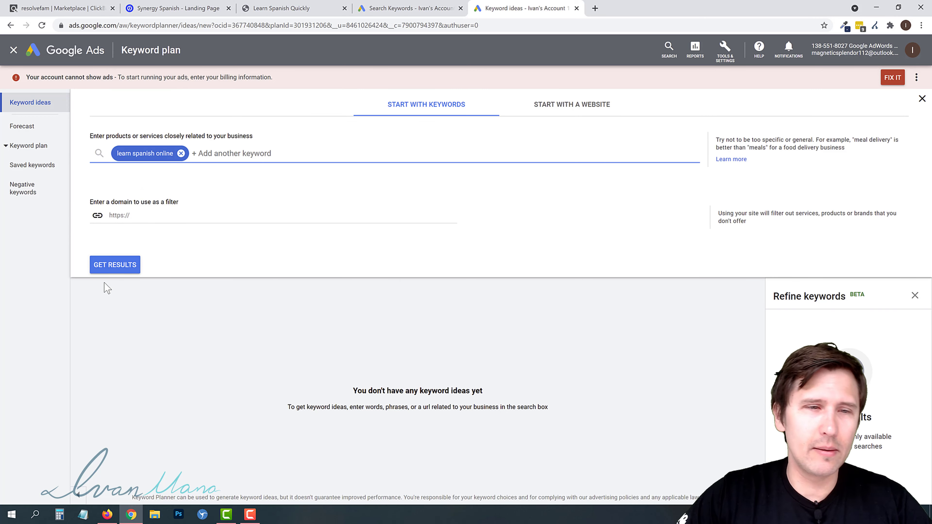
pyautogui.click(111, 274)
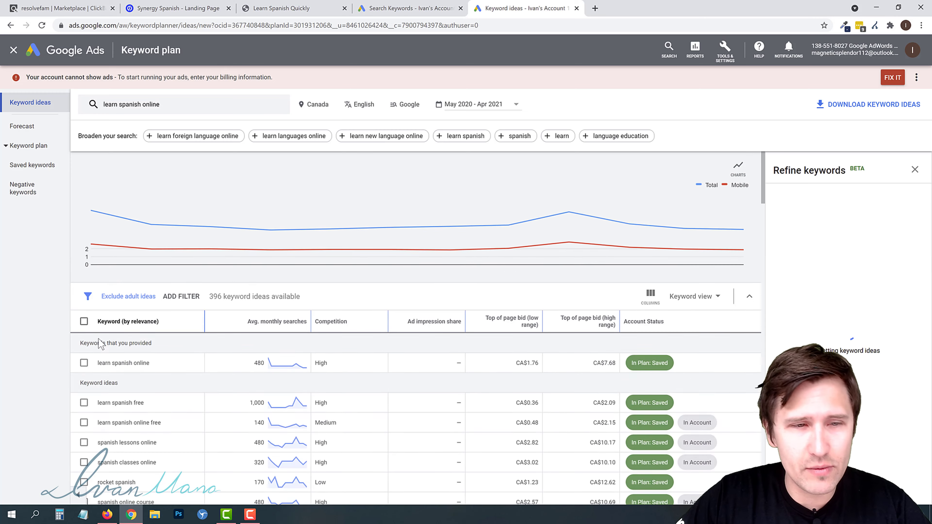
# - Select all keyword ideas and target the Synergy Spanish - Lazy Way campaign, Ad group 1, with Exact match
pyautogui.scroll(-6, 202, 355)
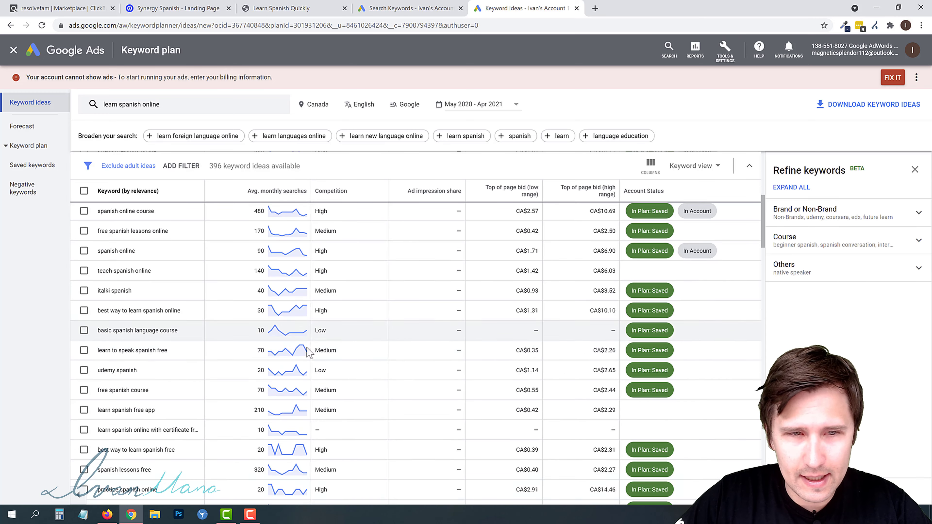
pyautogui.scroll(6, 390, 359)
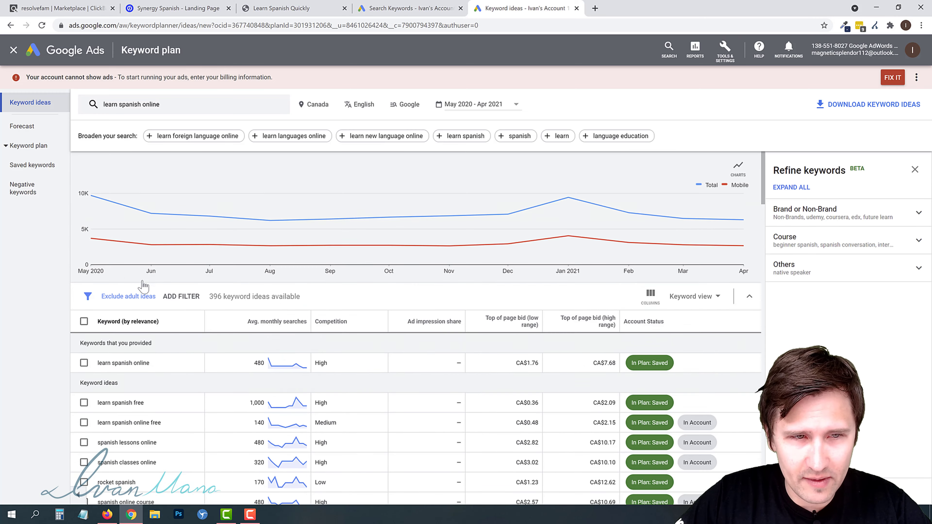
pyautogui.click(84, 322)
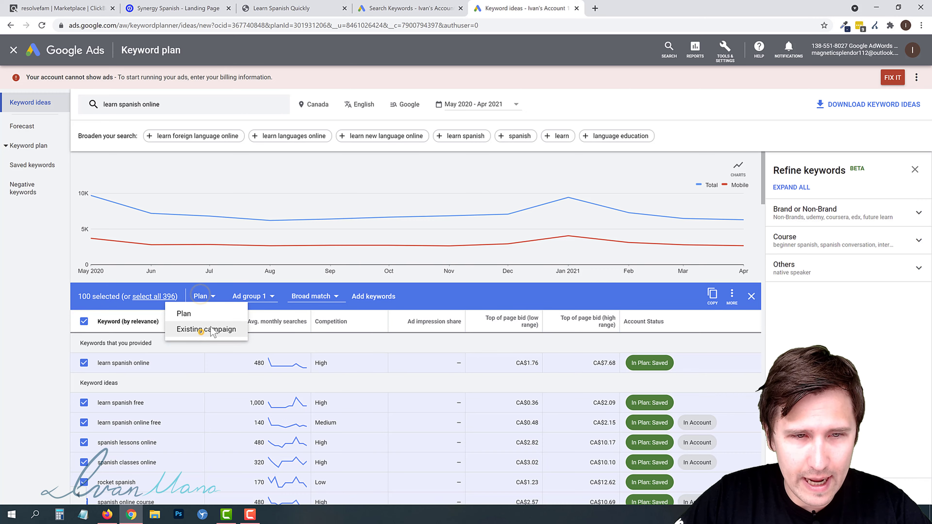
pyautogui.click(208, 327)
pyautogui.click(444, 254)
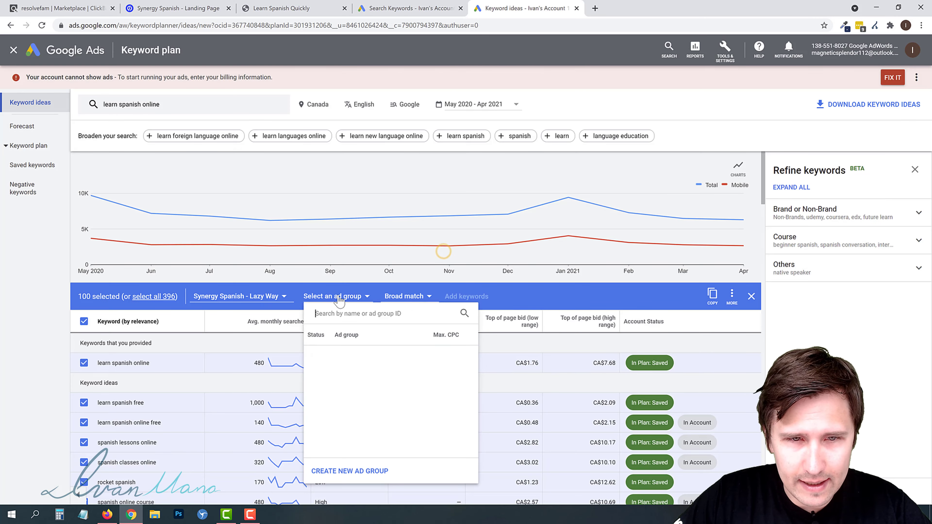
pyautogui.click(341, 357)
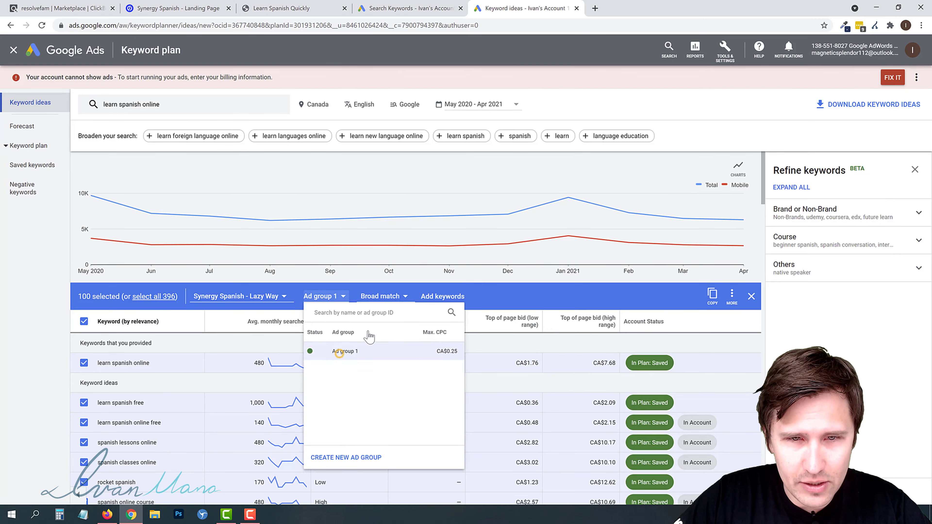
pyautogui.click(322, 297)
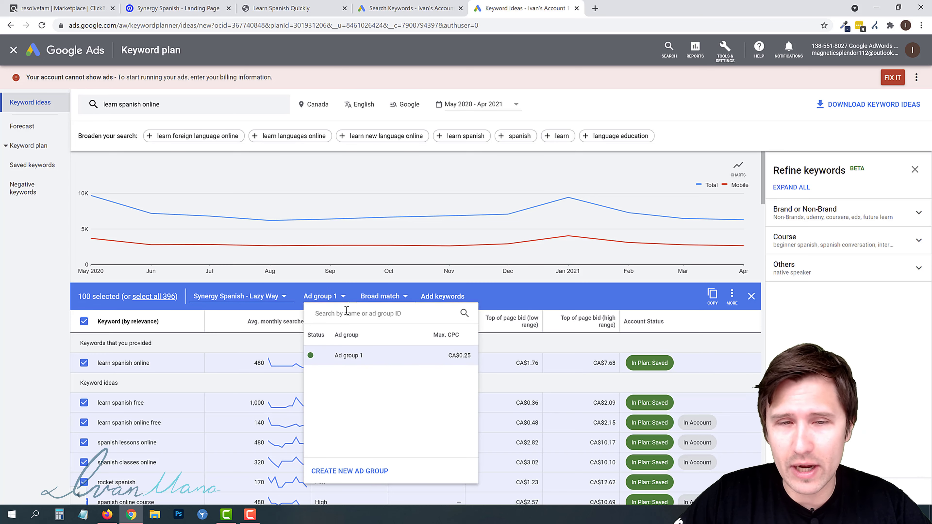
pyautogui.click(378, 297)
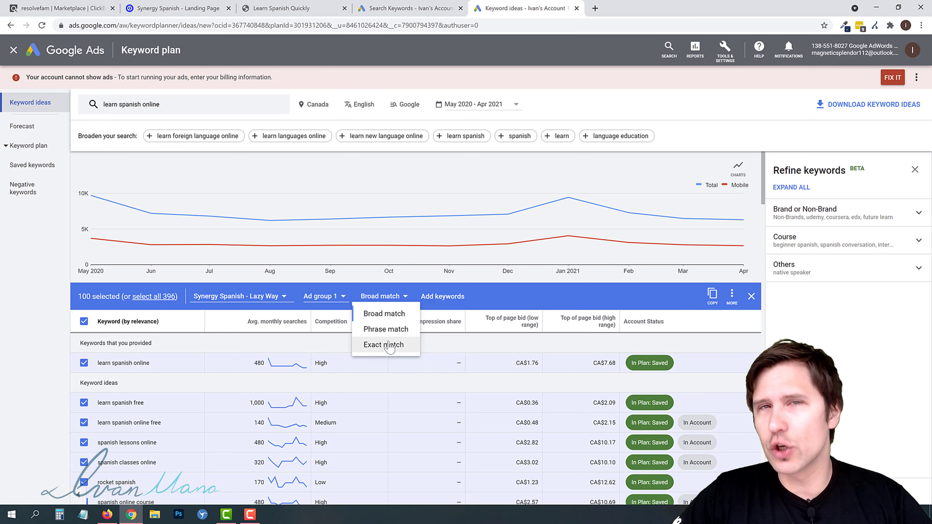
pyautogui.click(380, 349)
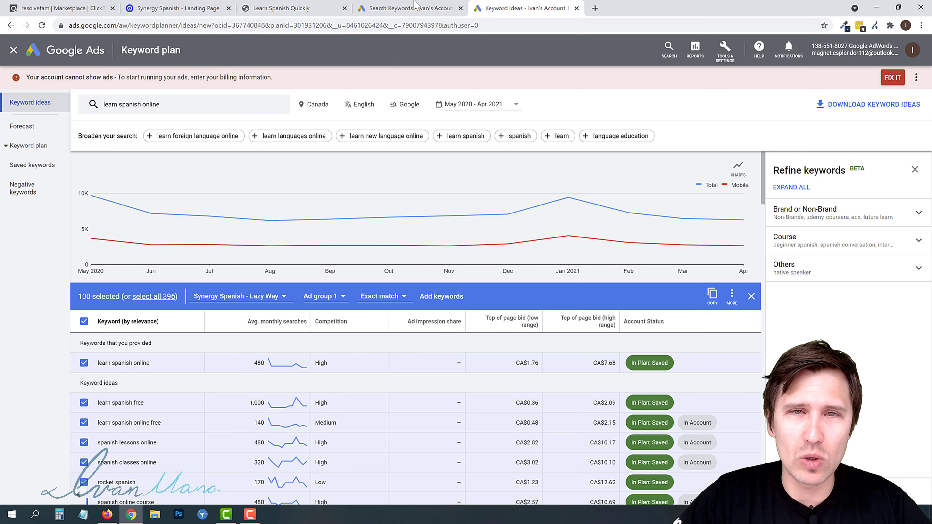
# - Change the match type of all campaign search keywords to Exact match
pyautogui.click(411, 8)
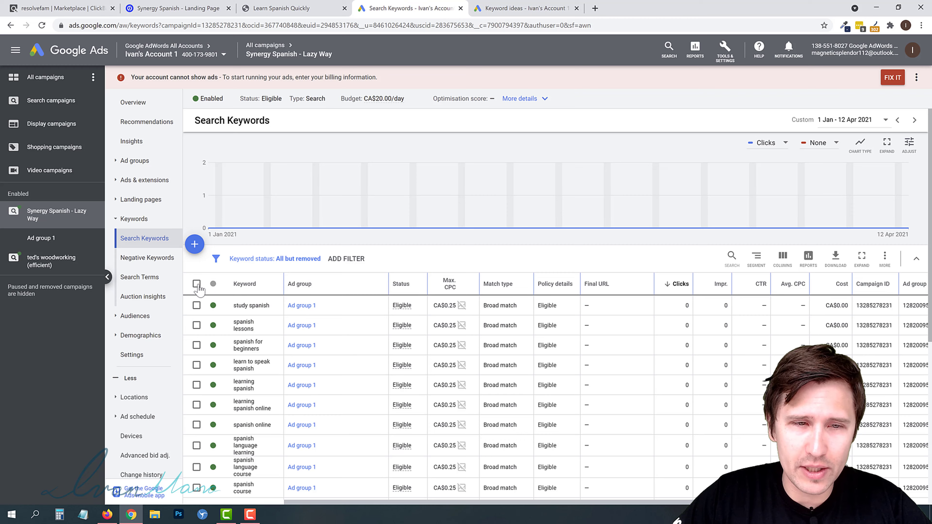
pyautogui.click(196, 283)
pyautogui.click(263, 263)
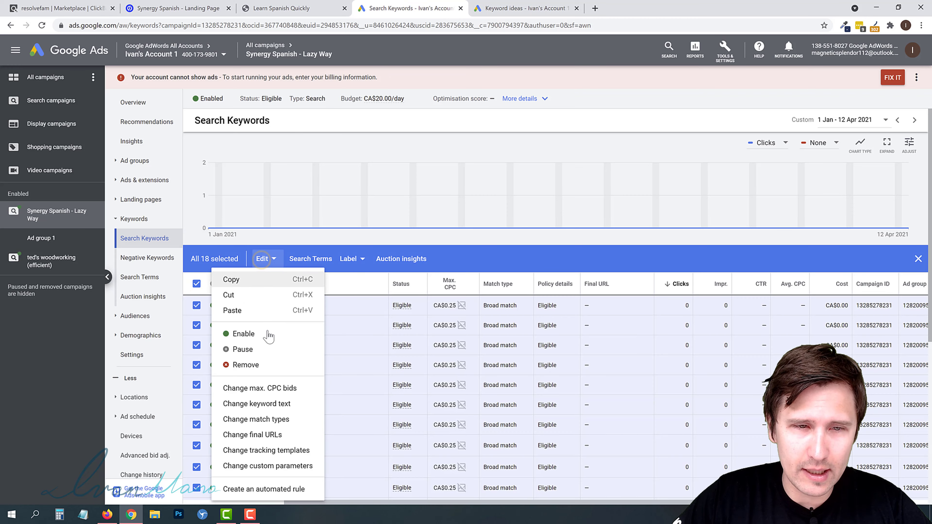
pyautogui.click(267, 421)
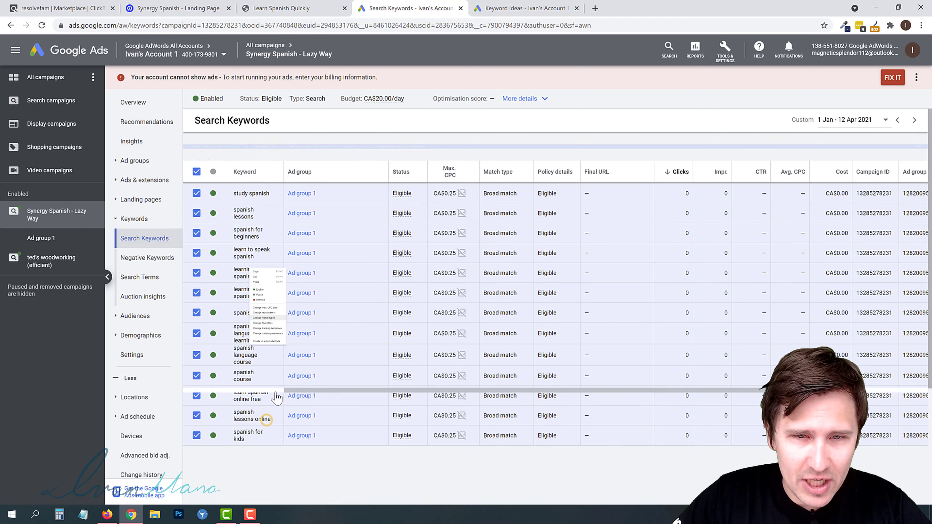
pyautogui.click(231, 168)
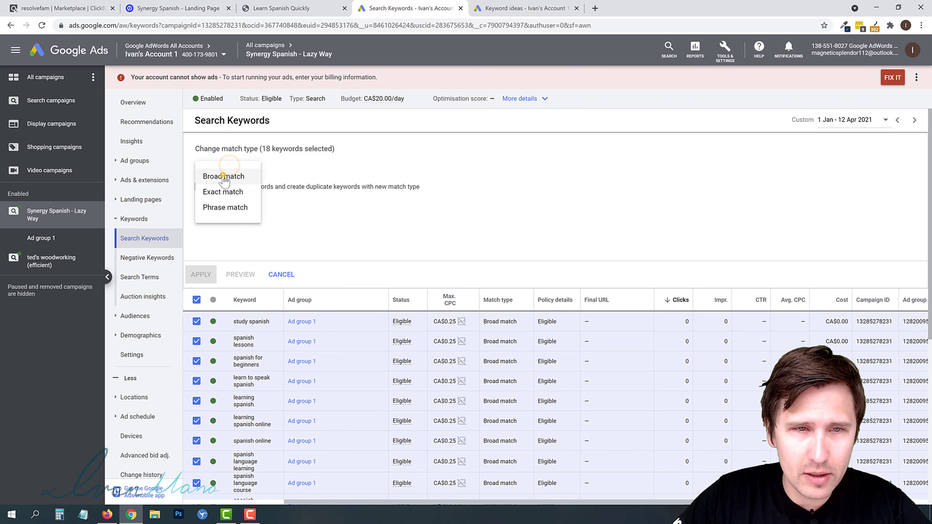
pyautogui.click(222, 175)
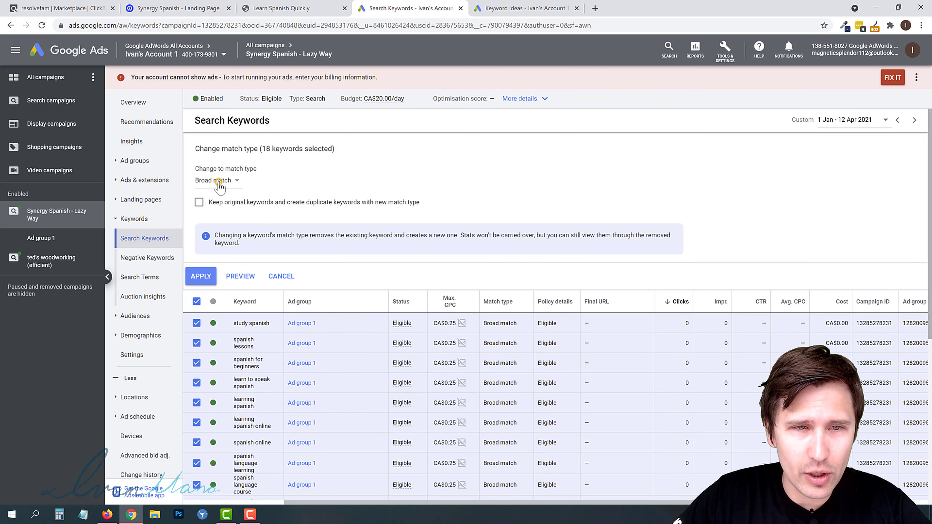
pyautogui.click(219, 182)
pyautogui.click(222, 210)
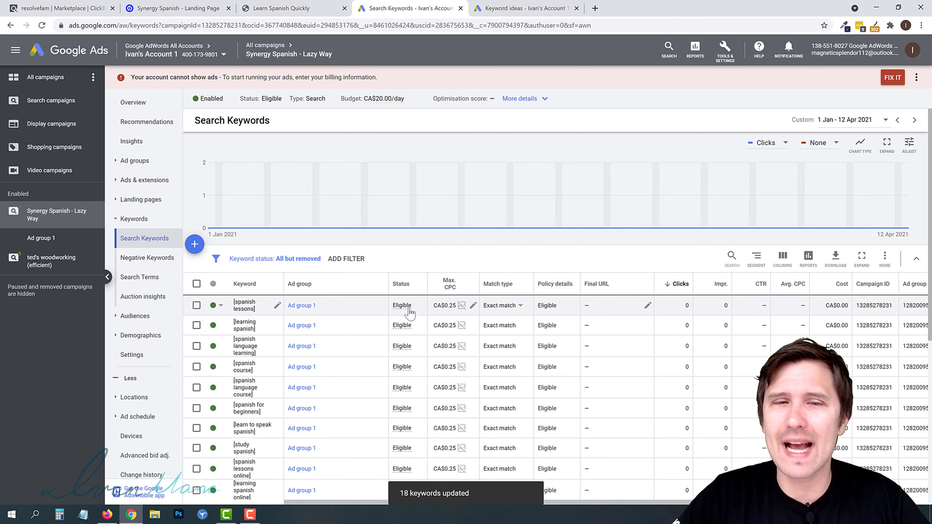
# - Review the campaign's keyword list, ads and ad groups pages
pyautogui.scroll(-6, 403, 316)
pyautogui.scroll(6, 424, 328)
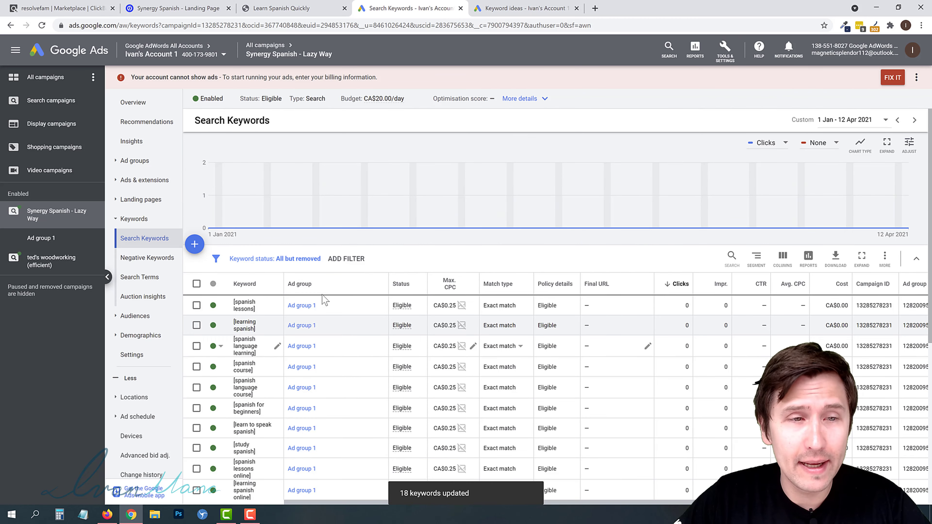
pyautogui.click(148, 180)
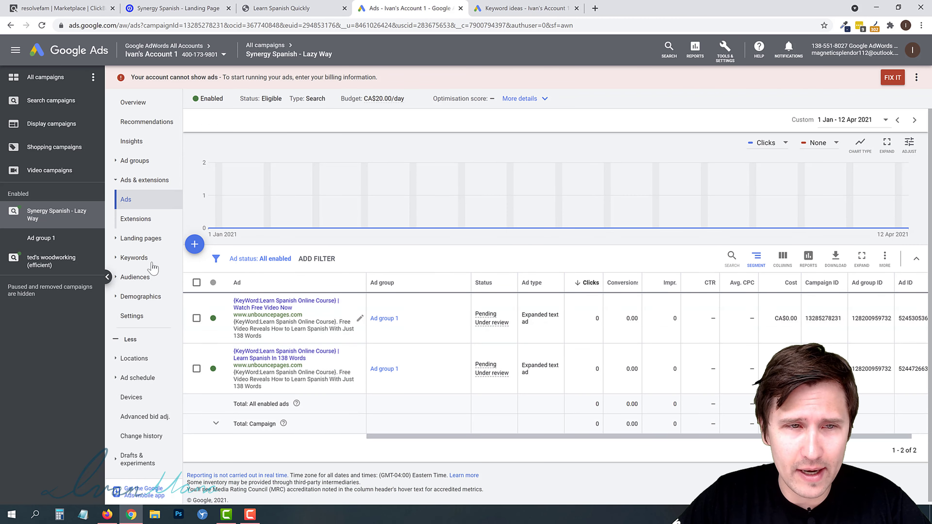
pyautogui.click(133, 257)
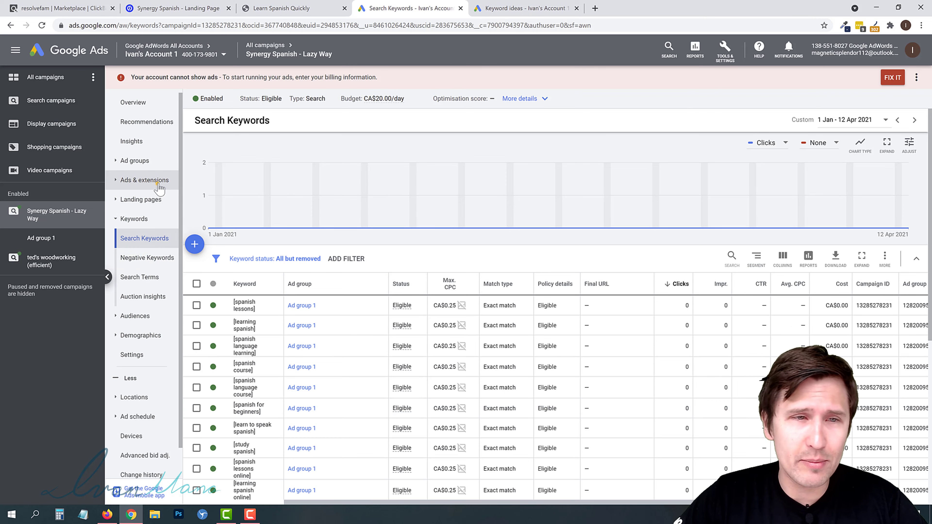
pyautogui.click(158, 184)
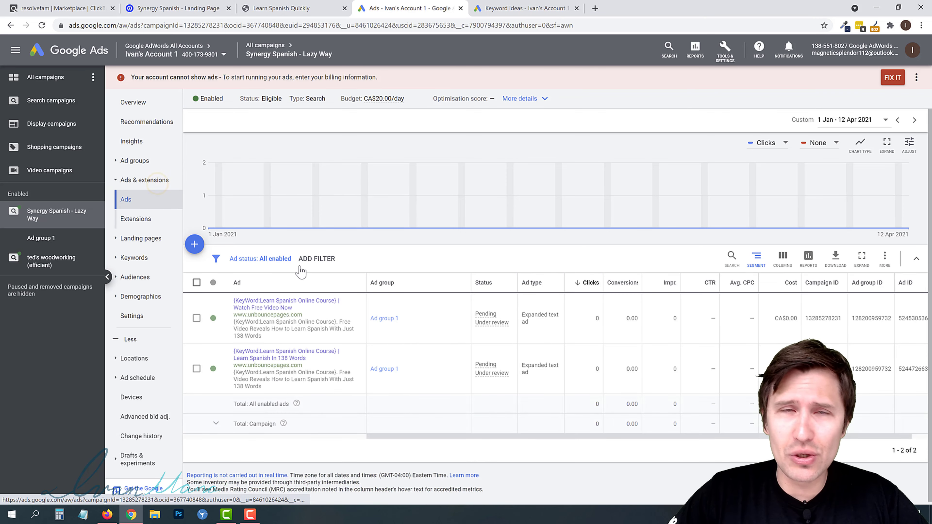
pyautogui.click(145, 160)
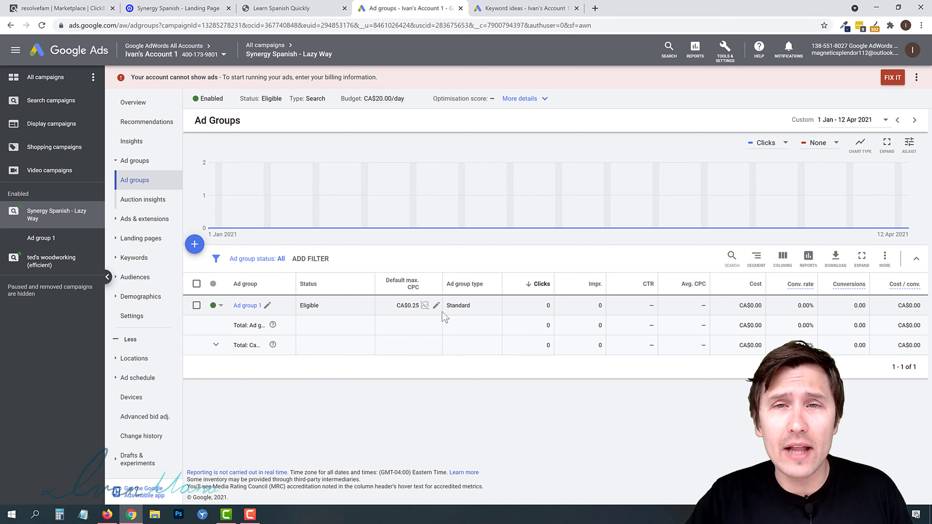
# - Open ivanmana.com in a new browser tab
pyautogui.click(596, 8)
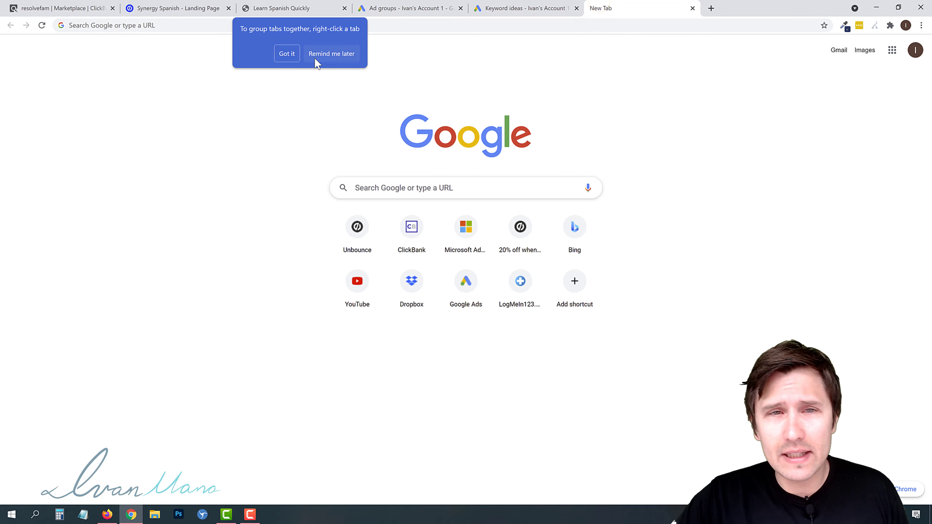
pyautogui.click(325, 56)
pyautogui.click(350, 25)
pyautogui.write('ivanmana.com')
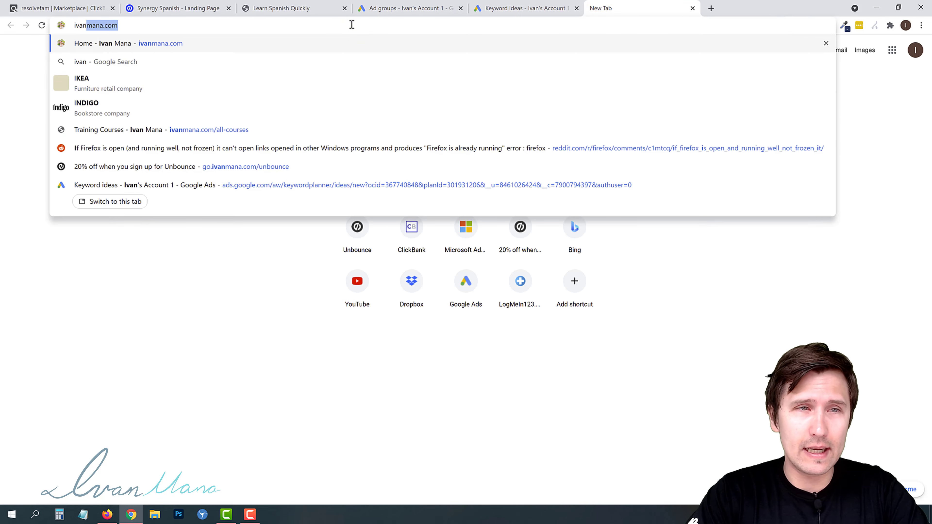
pyautogui.press('Return')
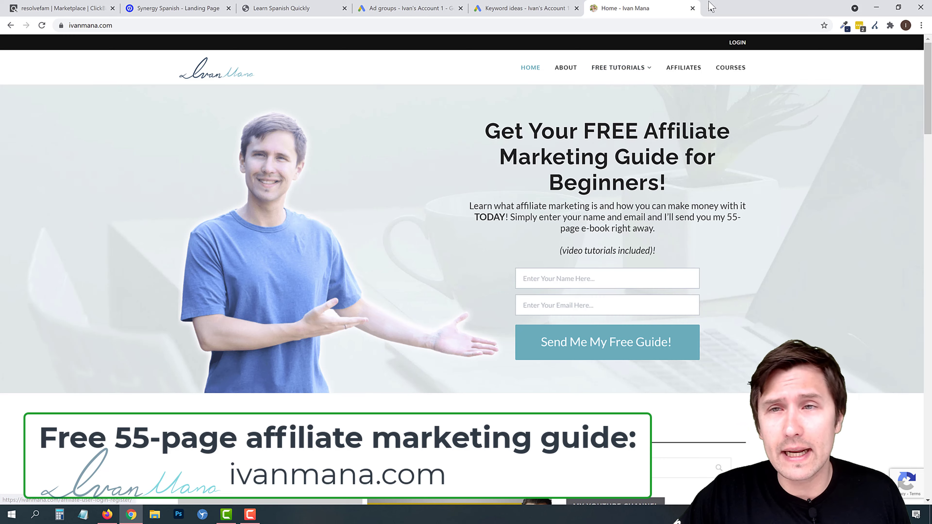
# - Open YouTube in another new tab and search for ivan mana
pyautogui.click(710, 8)
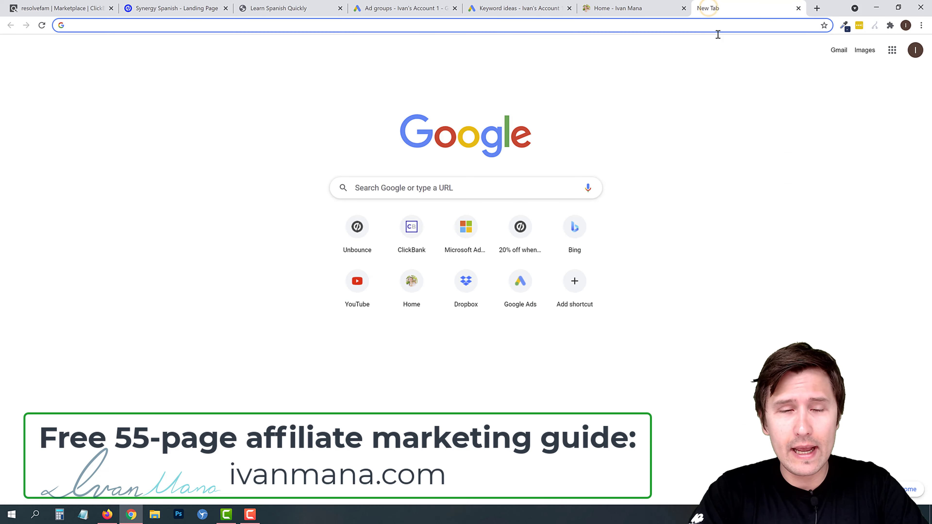
pyautogui.write('youtube')
pyautogui.press('Return')
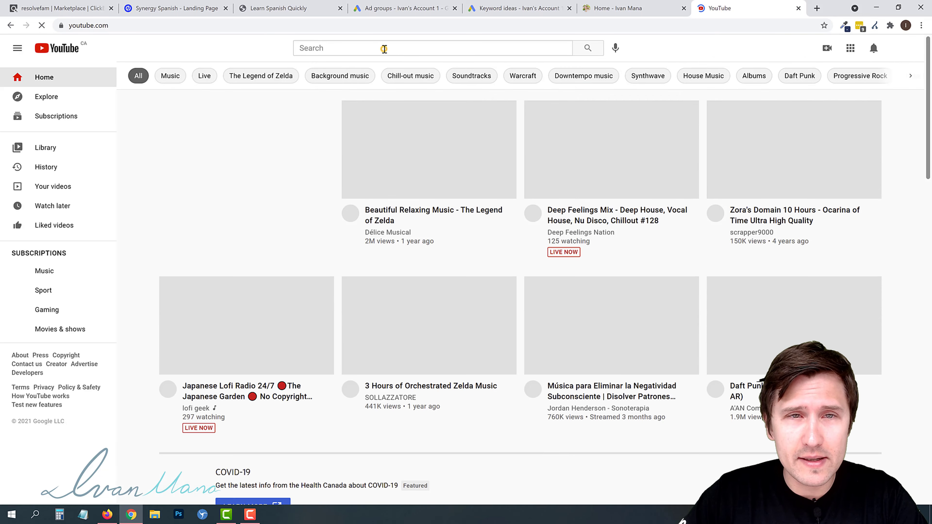
pyautogui.click(386, 48)
pyautogui.write('d')
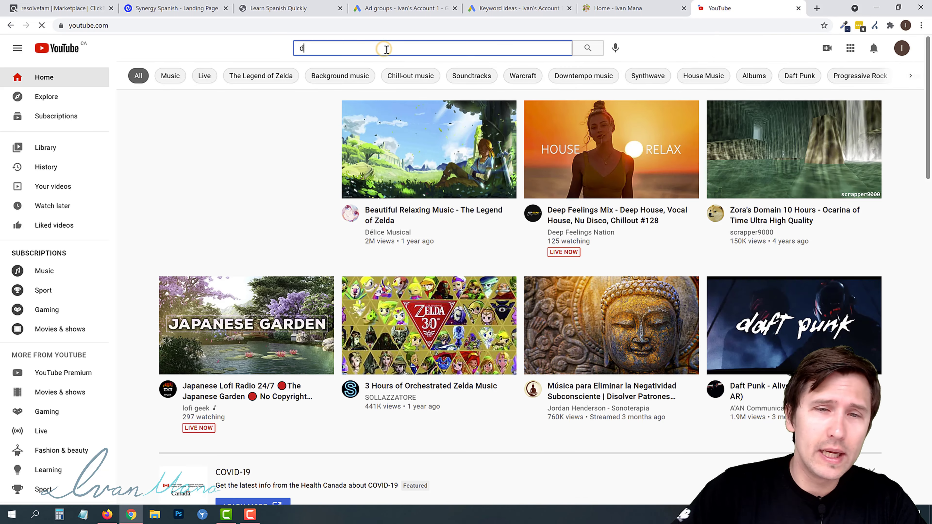
pyautogui.click(387, 49)
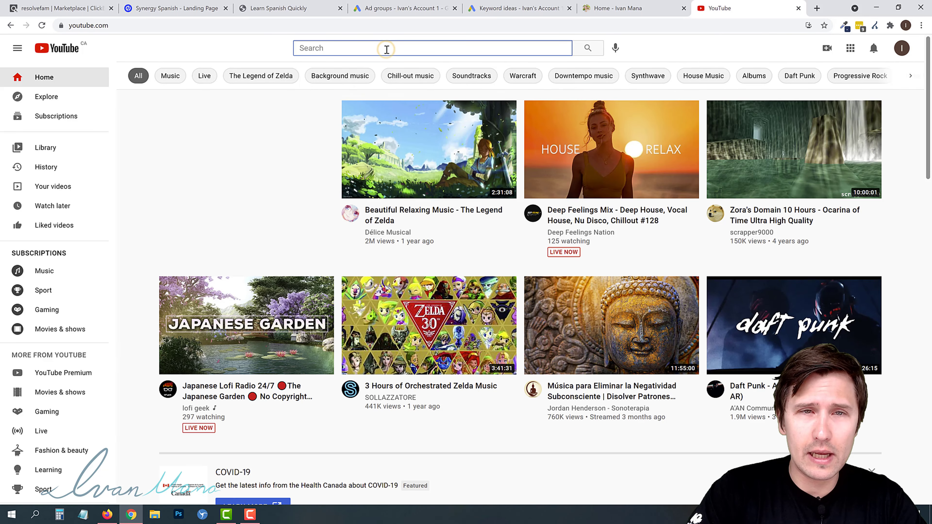
pyautogui.write('ivan mana')
pyautogui.press('Return')
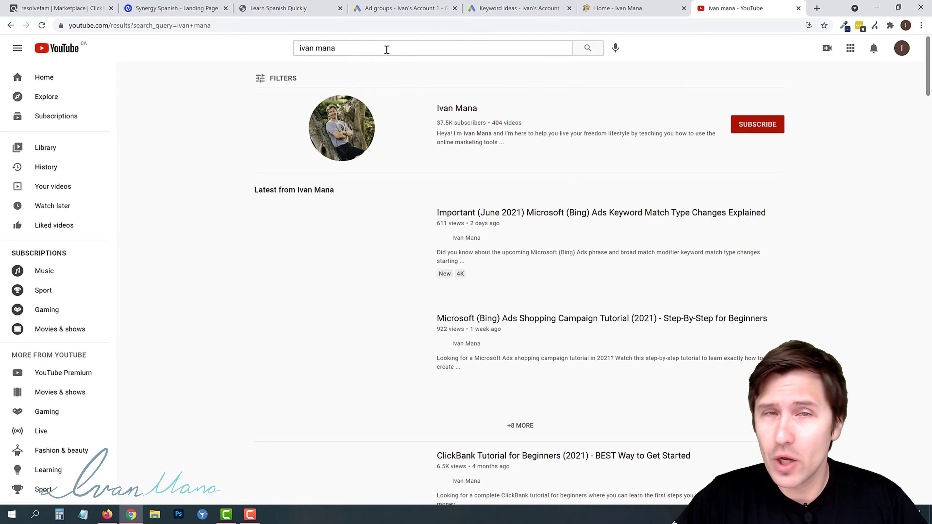
# - Open the Ivan Mana channel and browse its Videos page
pyautogui.click(442, 108)
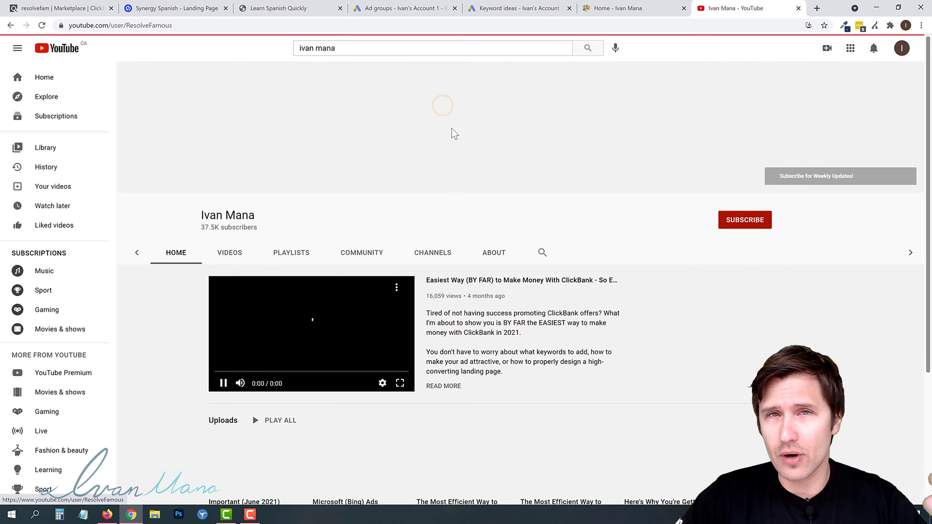
pyautogui.click(288, 253)
pyautogui.scroll(-3, 235, 354)
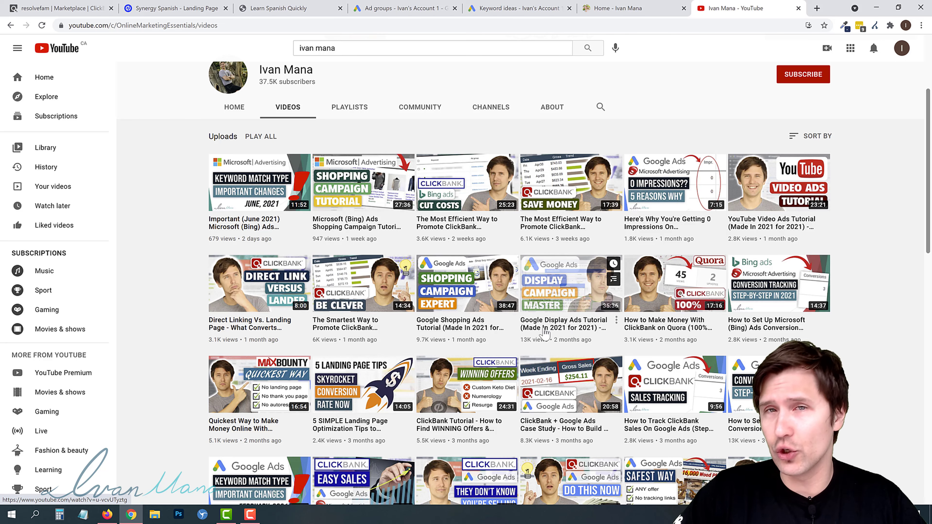
pyautogui.scroll(-1, 654, 238)
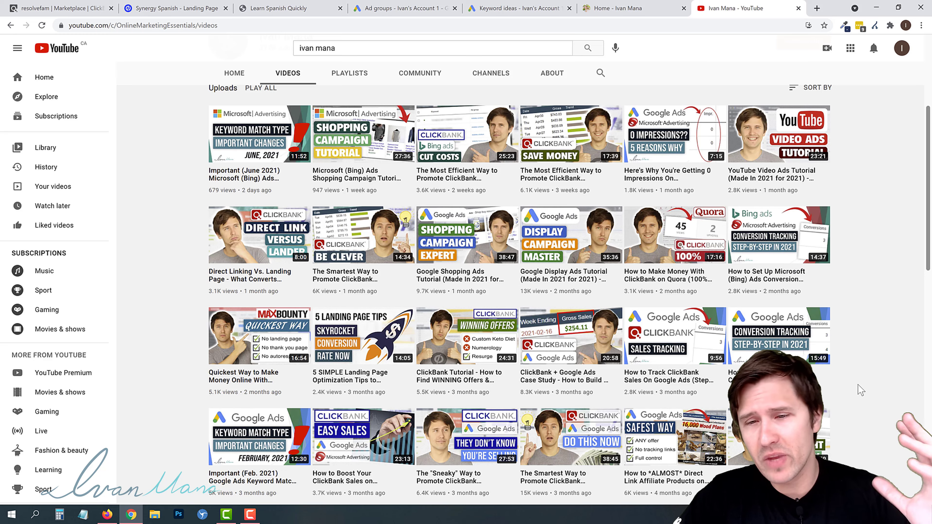
pyautogui.scroll(4, 466, 283)
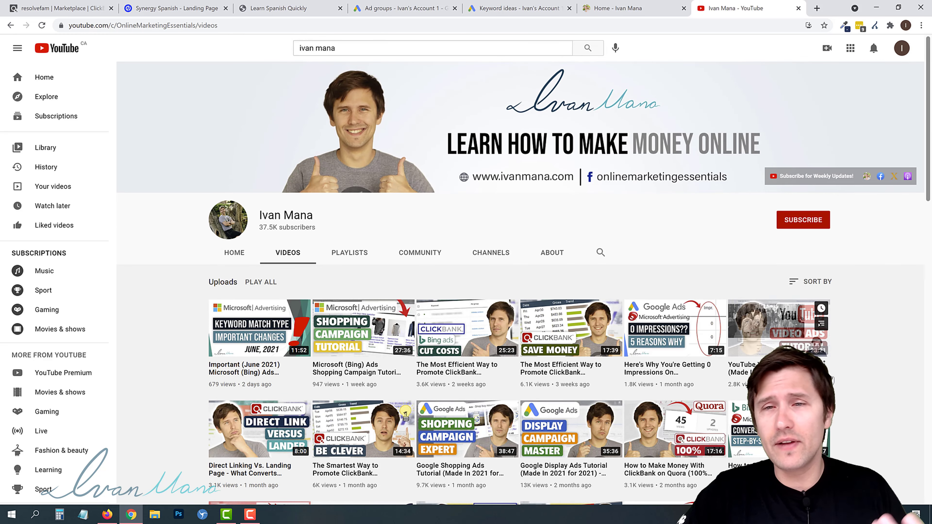